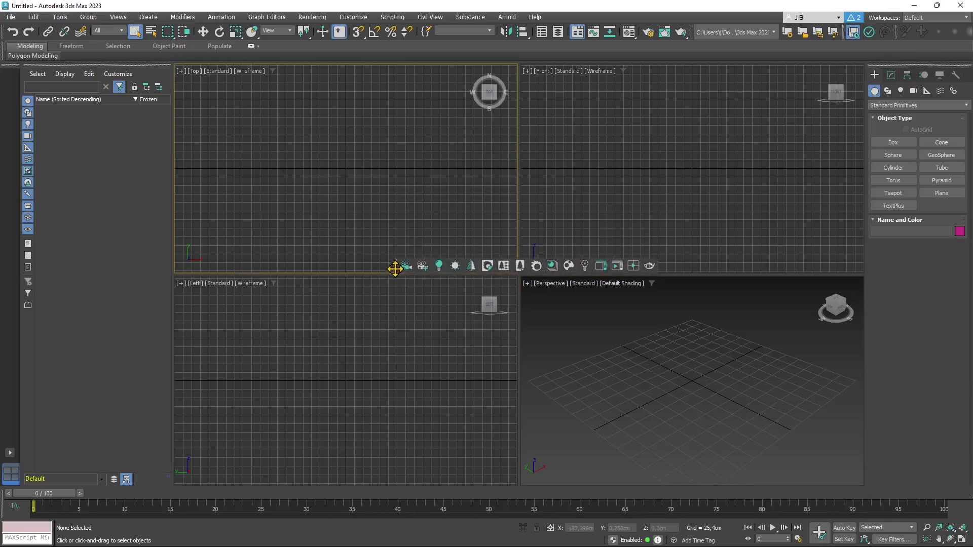
Start a Link Revit import and browse to the WORKS > REVIT LT folder
{"action": "left_click", "coordinate": [12, 18]}
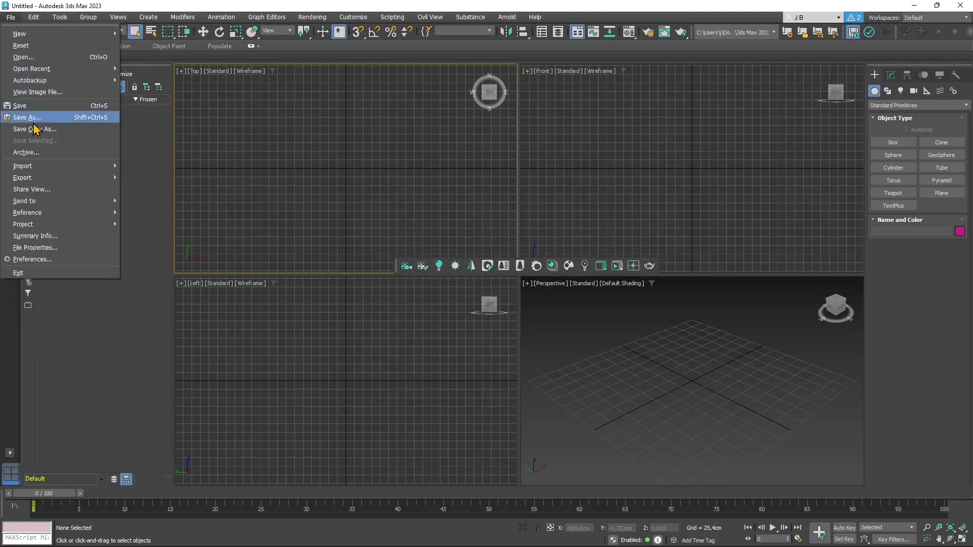
{"action": "mouse_move", "coordinate": [44, 168]}
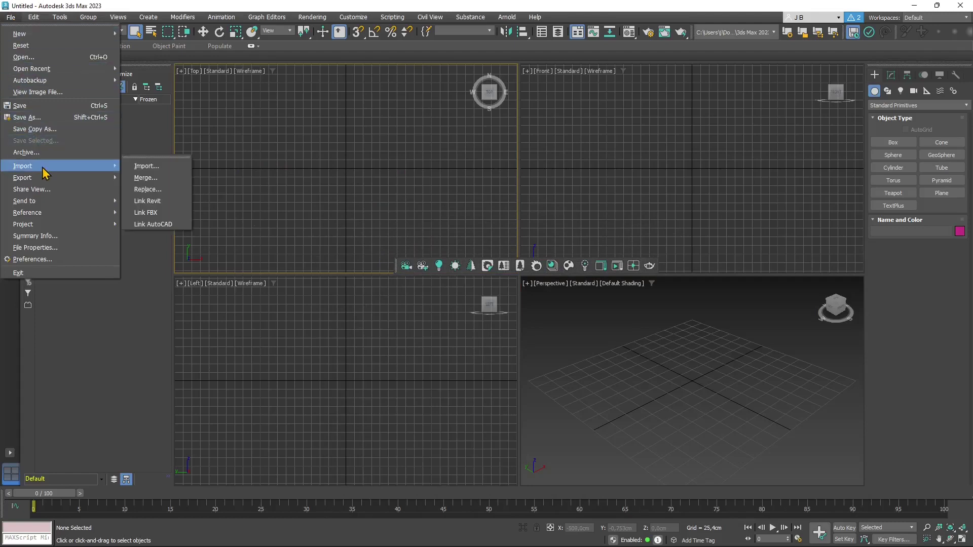
{"action": "left_click", "coordinate": [147, 203]}
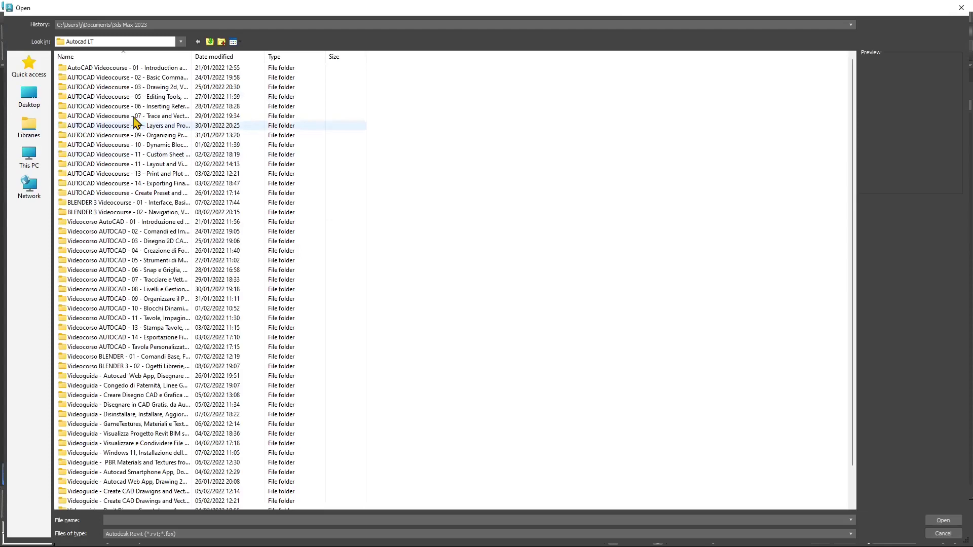
{"action": "left_click", "coordinate": [181, 43]}
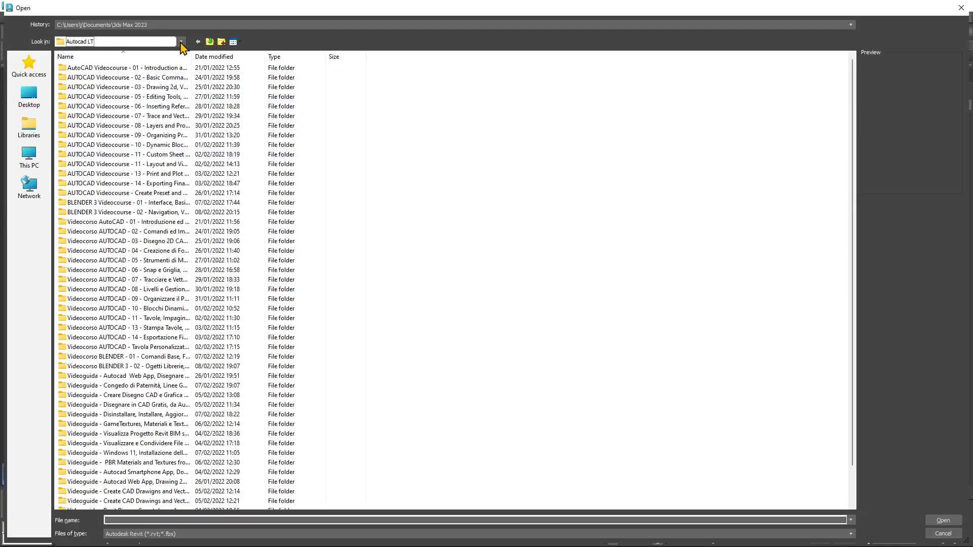
{"action": "left_click", "coordinate": [99, 177]}
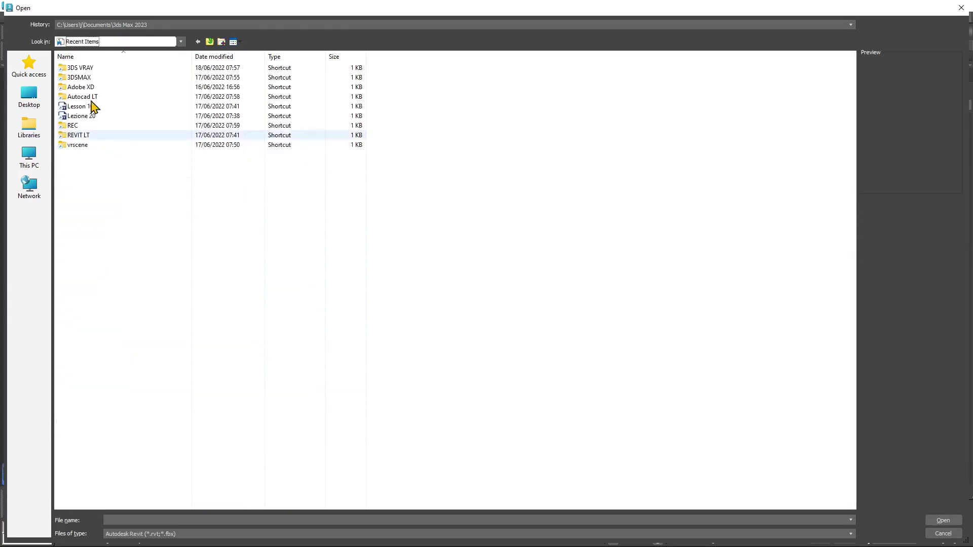
{"action": "left_click", "coordinate": [198, 41]}
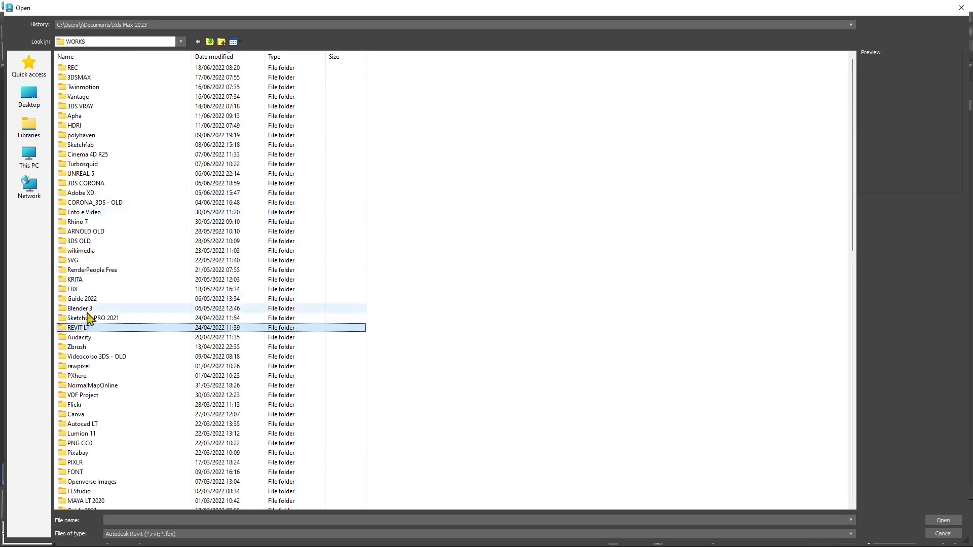
{"action": "left_click", "coordinate": [88, 327]}
{"action": "double_click", "coordinate": [76, 329]}
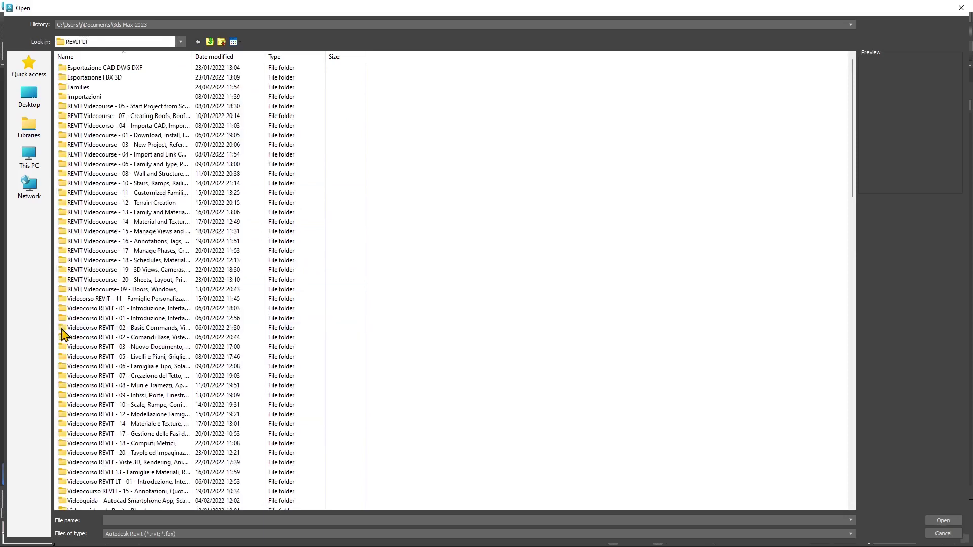
Pick the Lesson 12 project from the REVIT LT folder to load it for linking
{"action": "scroll", "coordinate": [138, 272], "scroll_direction": "down", "scroll_amount": 8}
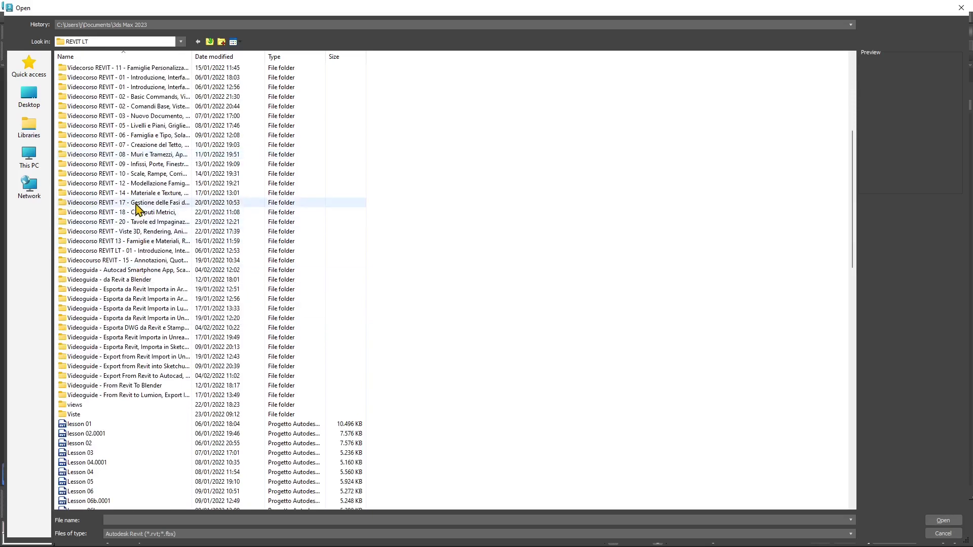
{"action": "scroll", "coordinate": [127, 436], "scroll_direction": "down", "scroll_amount": 1}
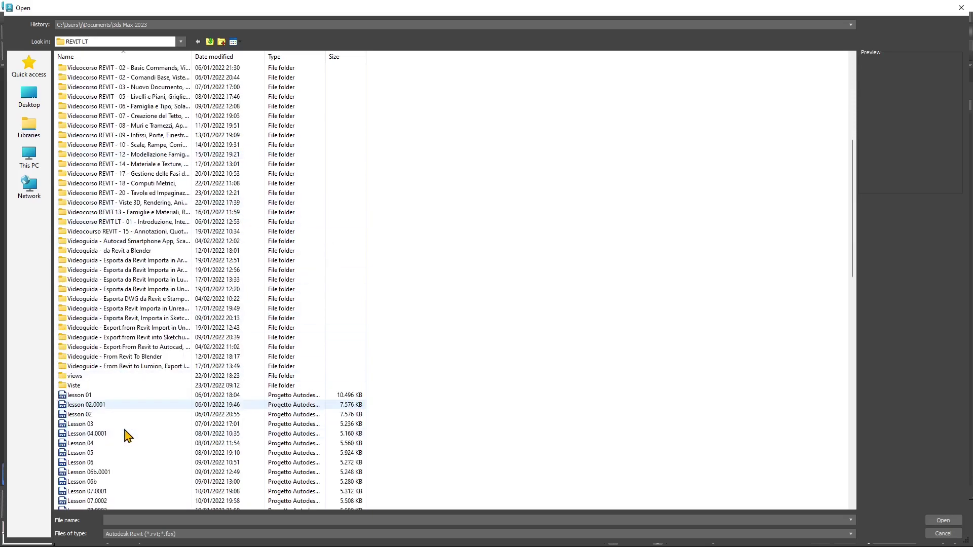
{"action": "scroll", "coordinate": [127, 436], "scroll_direction": "down", "scroll_amount": 2}
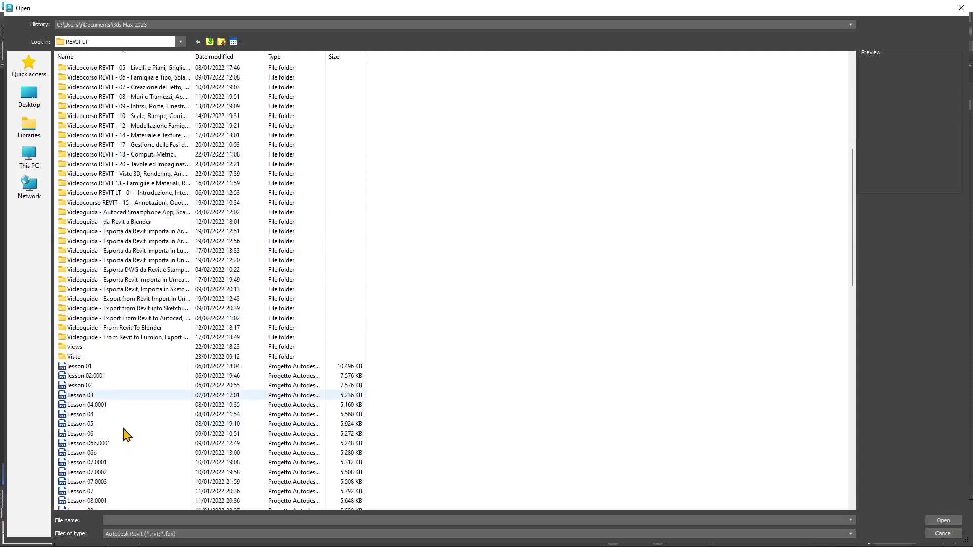
{"action": "scroll", "coordinate": [127, 436], "scroll_direction": "down", "scroll_amount": 4}
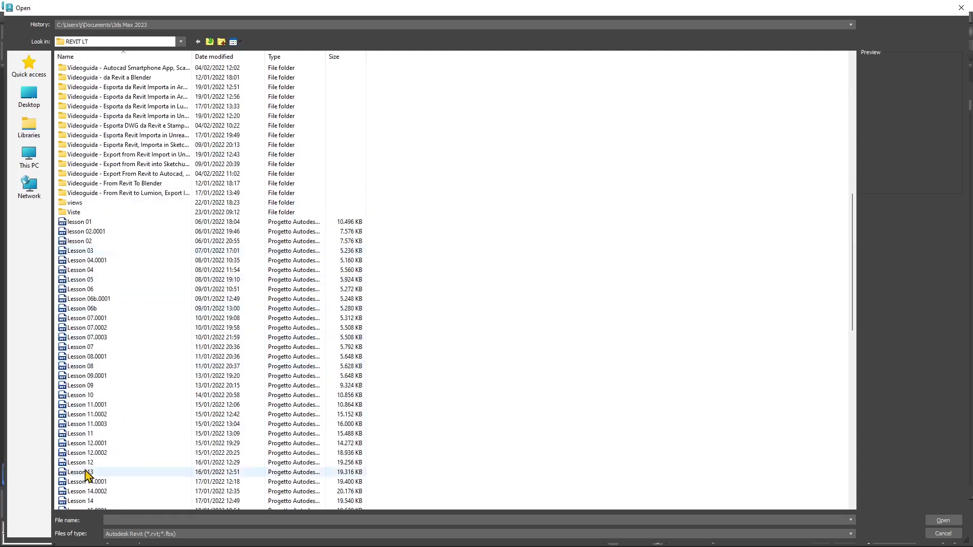
{"action": "left_click", "coordinate": [85, 463]}
{"action": "double_click", "coordinate": [86, 464]}
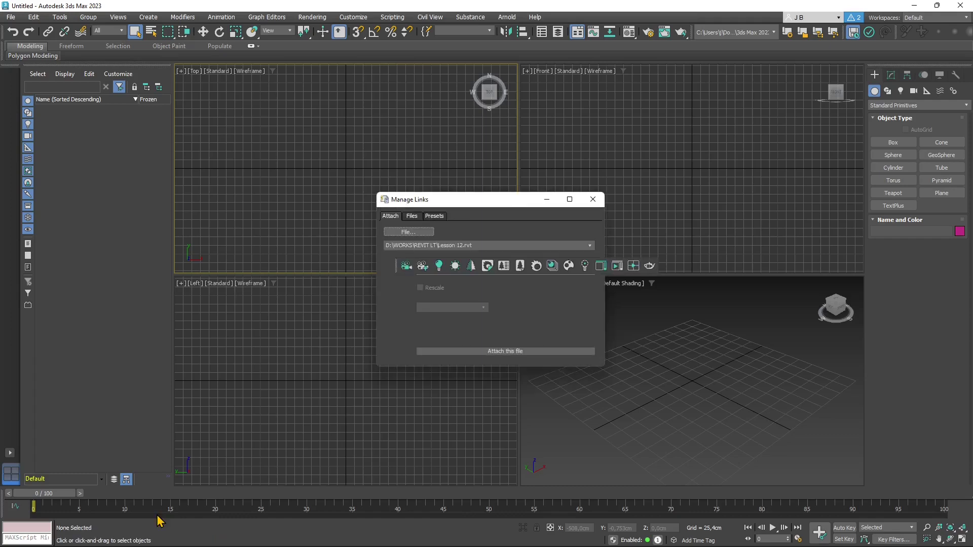
{"action": "left_click_drag", "start_coordinate": [463, 202], "coordinate": [317, 76]}
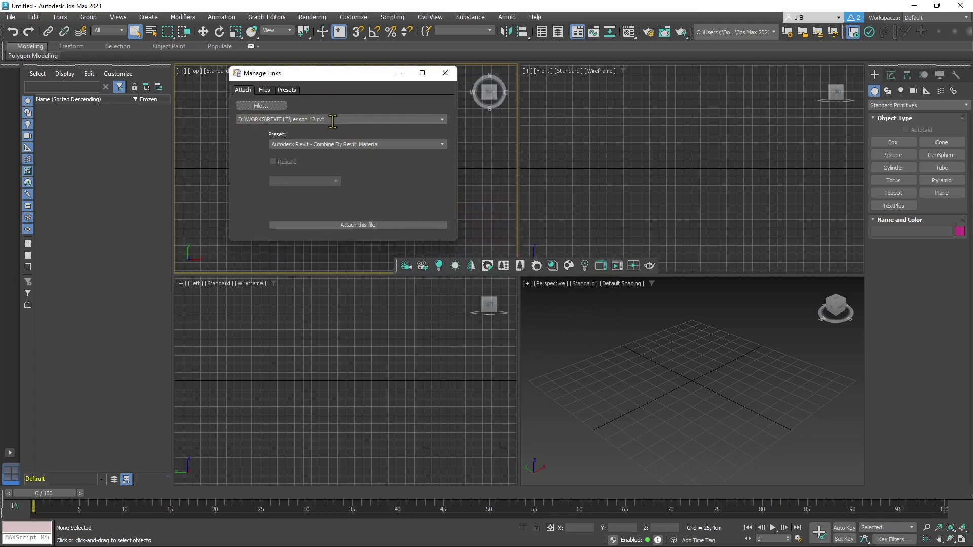
{"action": "left_click", "coordinate": [214, 131]}
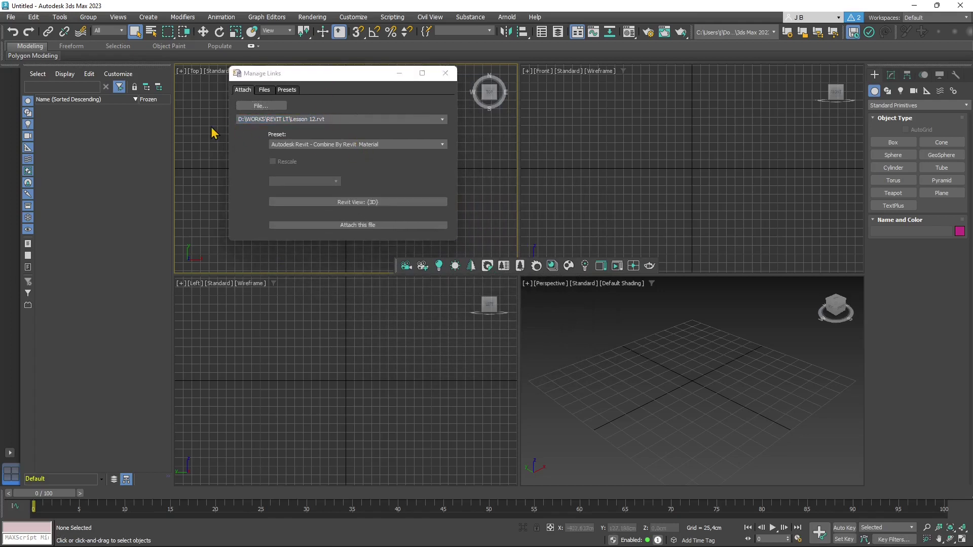
{"action": "left_click", "coordinate": [295, 147]}
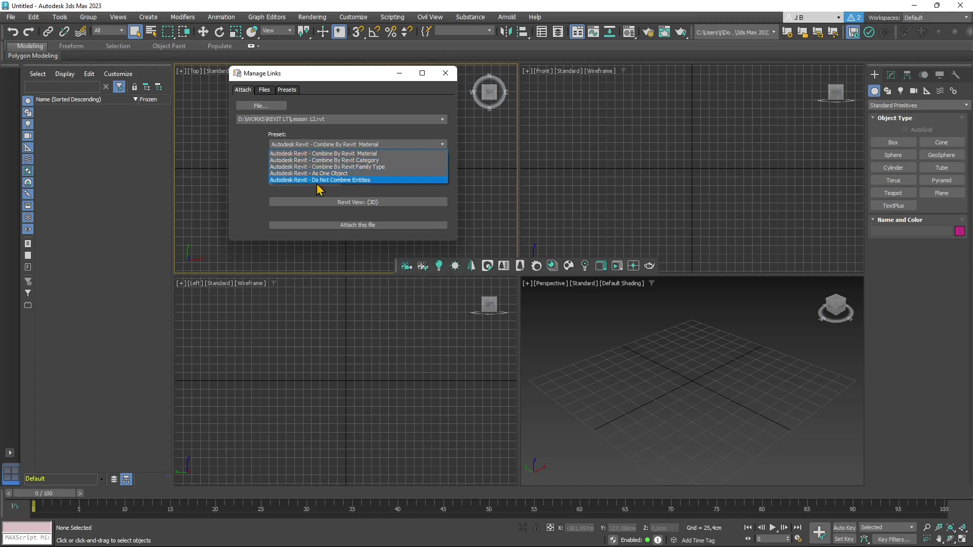
{"action": "left_click", "coordinate": [349, 155]}
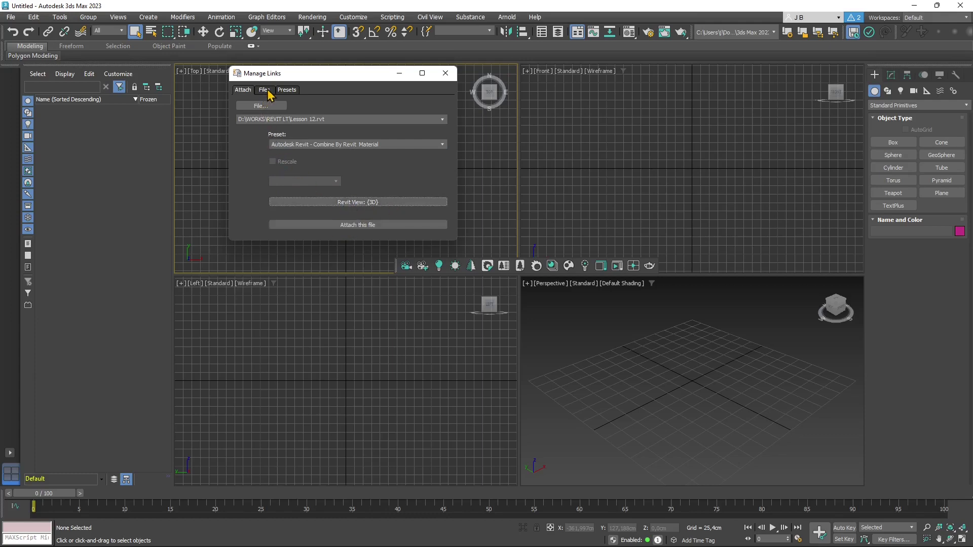
{"action": "left_click", "coordinate": [265, 91]}
{"action": "left_click", "coordinate": [291, 92]}
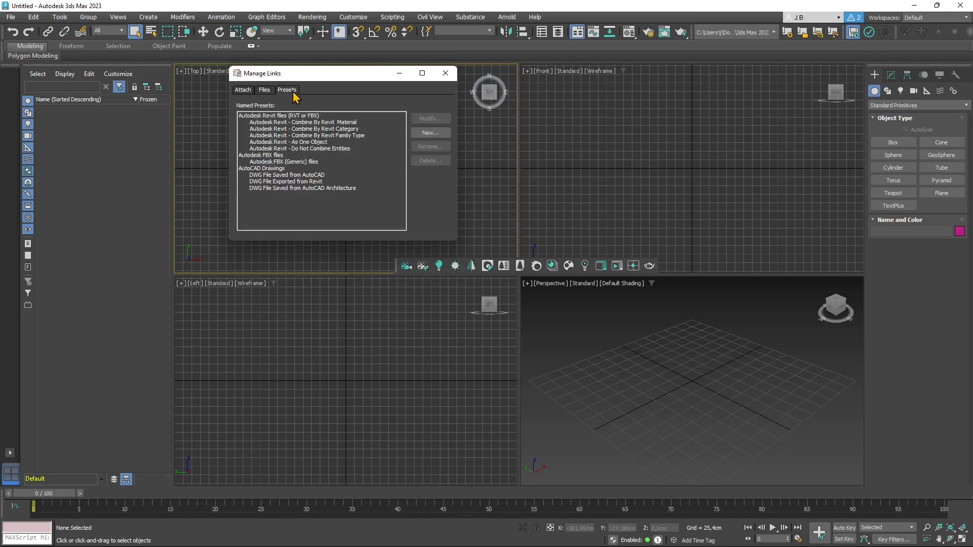
{"action": "left_click", "coordinate": [265, 92]}
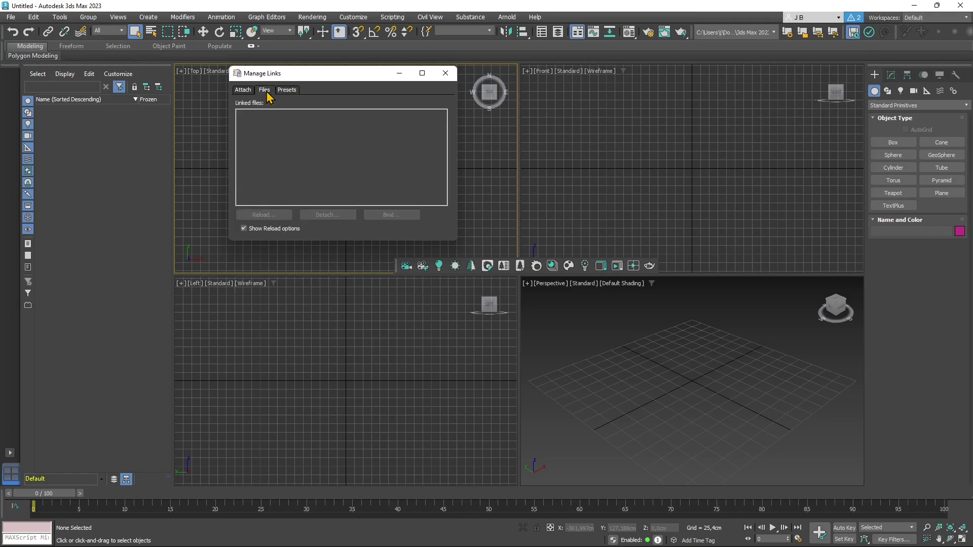
{"action": "left_click", "coordinate": [286, 91]}
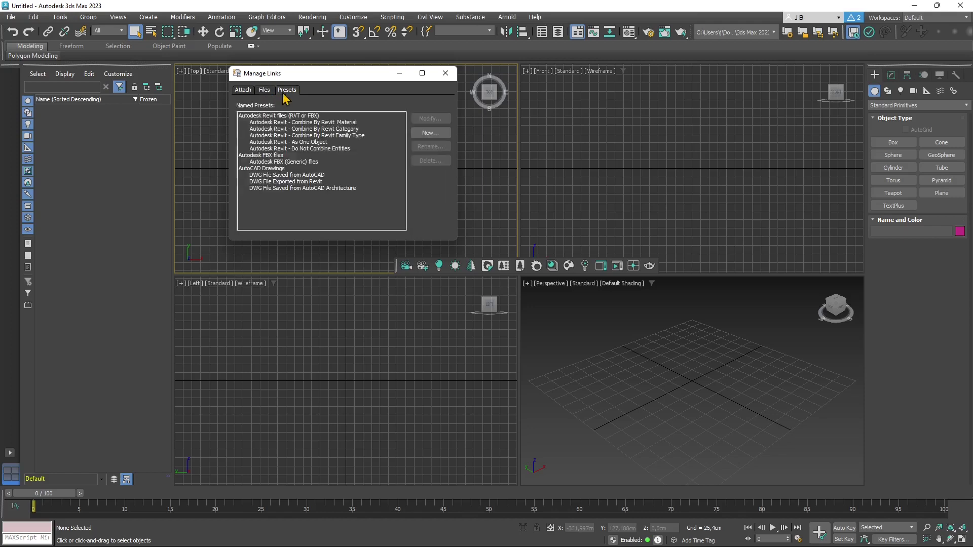
{"action": "left_click", "coordinate": [244, 91]}
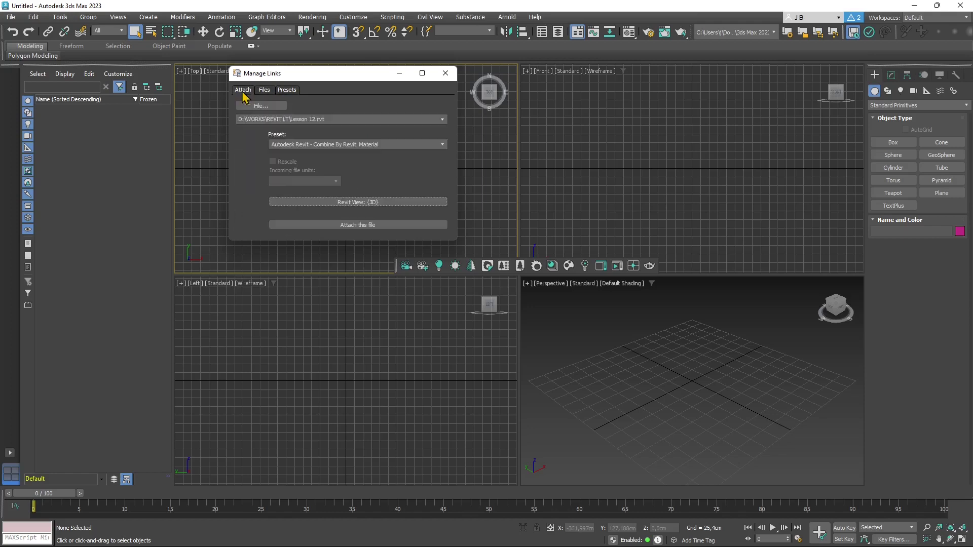
Attach Lesson 12.rvt and confirm it is listed among the linked files
{"action": "left_click", "coordinate": [357, 226]}
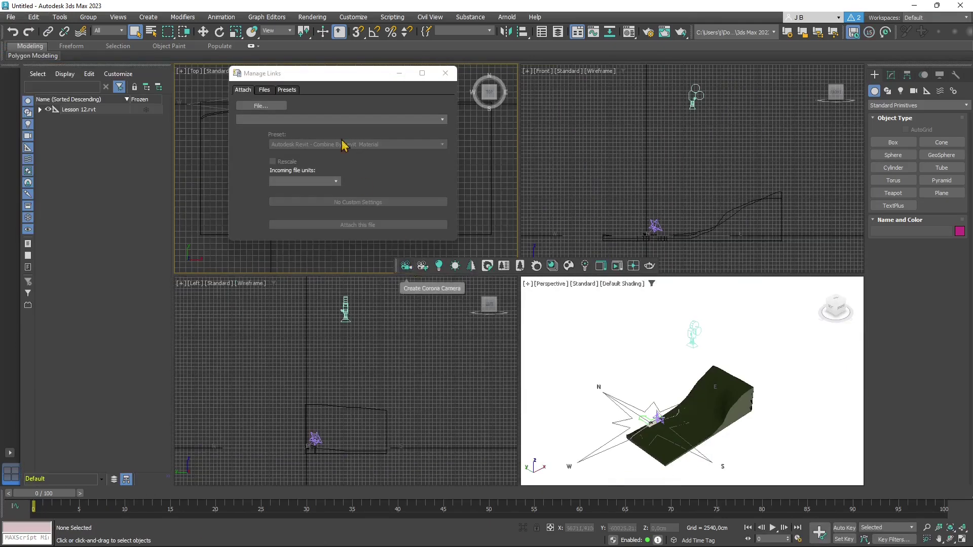
{"action": "left_click_drag", "start_coordinate": [329, 76], "coordinate": [352, 86]}
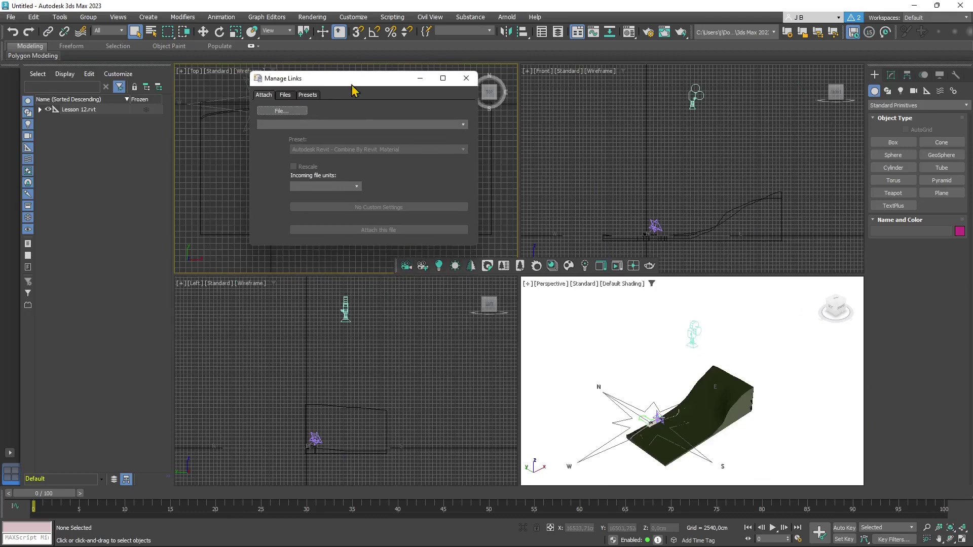
{"action": "left_click", "coordinate": [287, 95]}
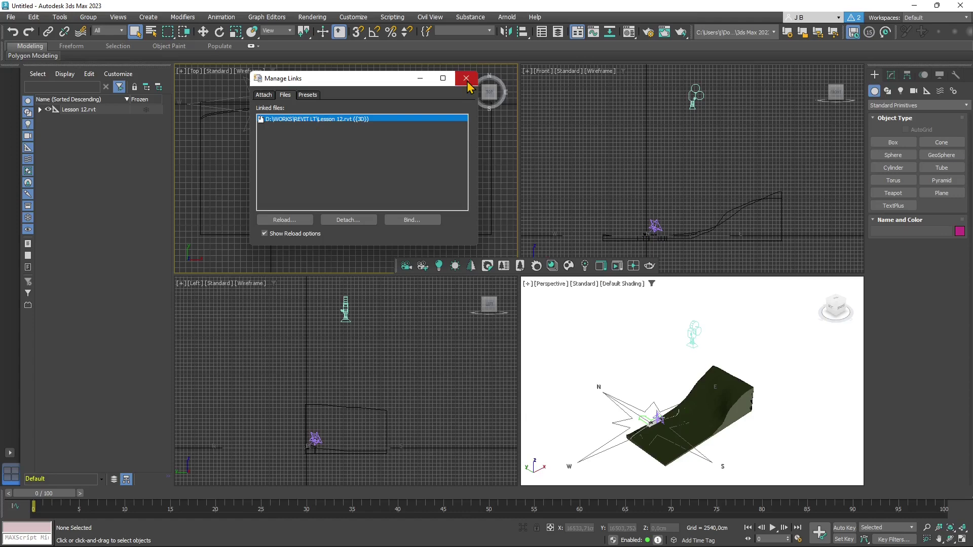
Close the link window and select the Terreno terrain object
{"action": "left_click", "coordinate": [466, 79]}
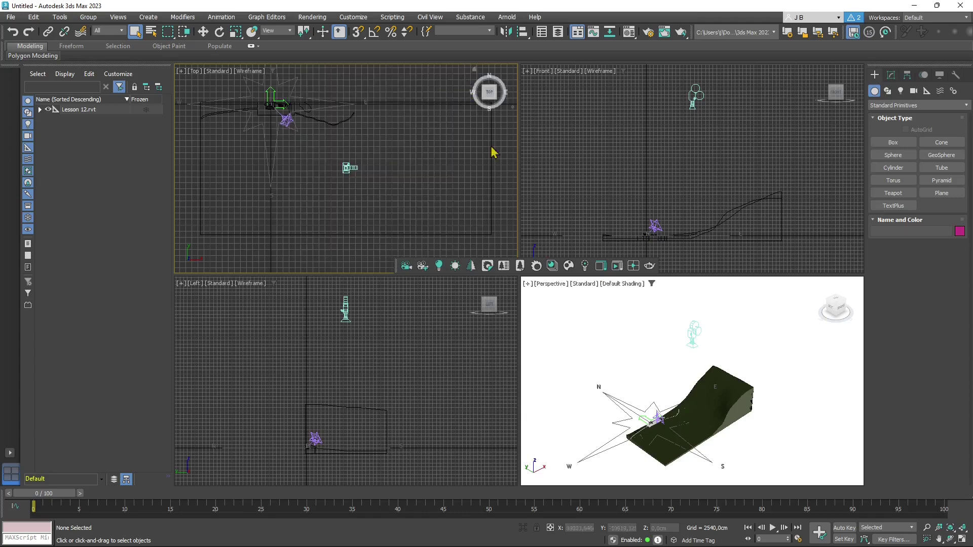
{"action": "left_click", "coordinate": [679, 437]}
{"action": "scroll", "coordinate": [672, 408], "scroll_direction": "up", "scroll_amount": 6}
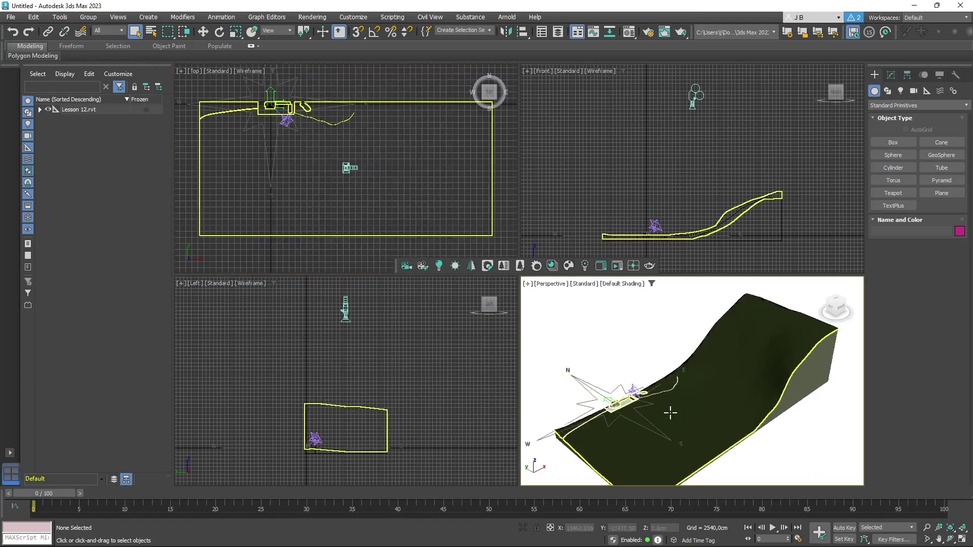
{"action": "mouse_move", "coordinate": [656, 412]}
{"action": "middle_mouse_down", "text": "alt"}
{"action": "mouse_move", "coordinate": [623, 436]}
{"action": "mouse_move", "coordinate": [654, 420]}
{"action": "mouse_move", "coordinate": [673, 441]}
{"action": "mouse_move", "coordinate": [654, 405]}
{"action": "mouse_move", "coordinate": [662, 399]}
{"action": "middle_mouse_up", "text": "alt"}
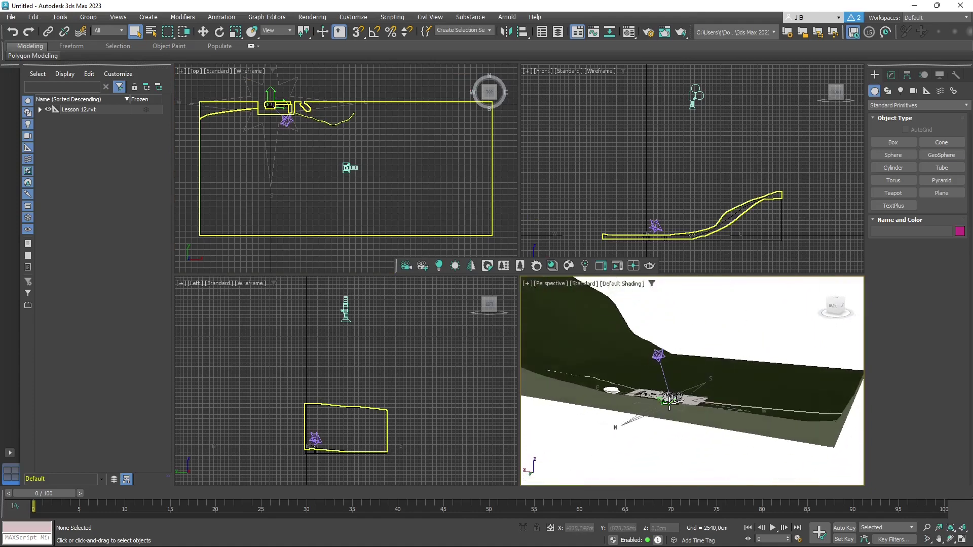
{"action": "scroll", "coordinate": [666, 400], "scroll_direction": "up", "scroll_amount": 4}
{"action": "scroll", "coordinate": [670, 402], "scroll_direction": "up", "scroll_amount": 8}
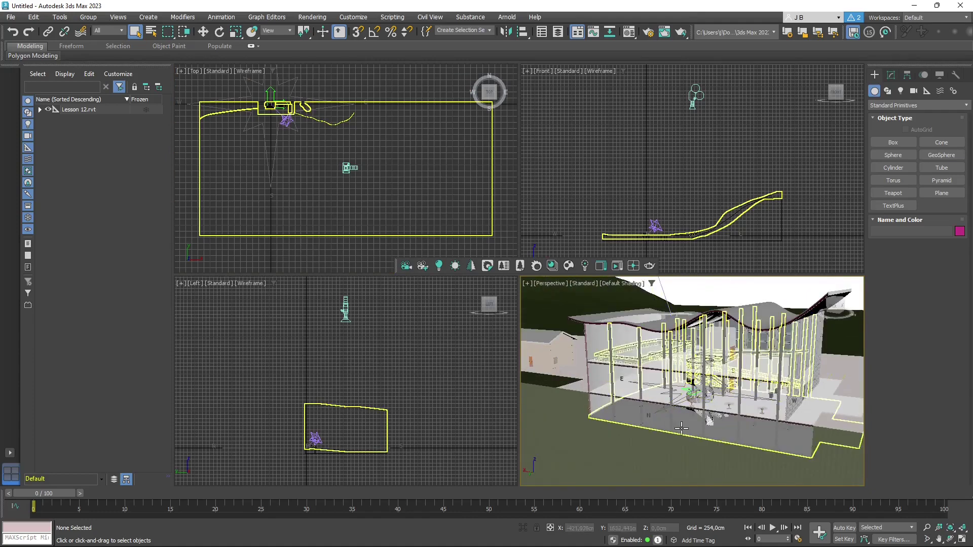
{"action": "scroll", "coordinate": [659, 432], "scroll_direction": "down", "scroll_amount": 10}
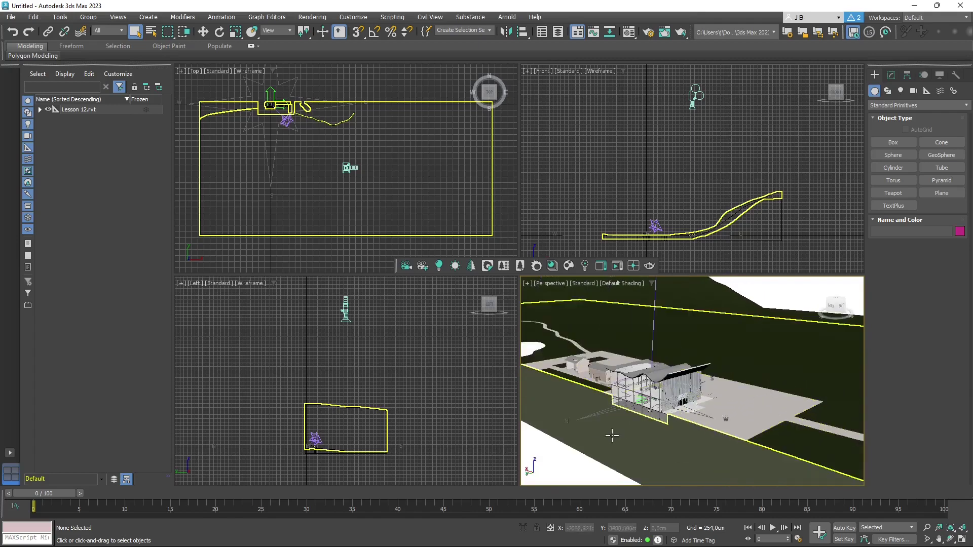
{"action": "left_click", "coordinate": [708, 401]}
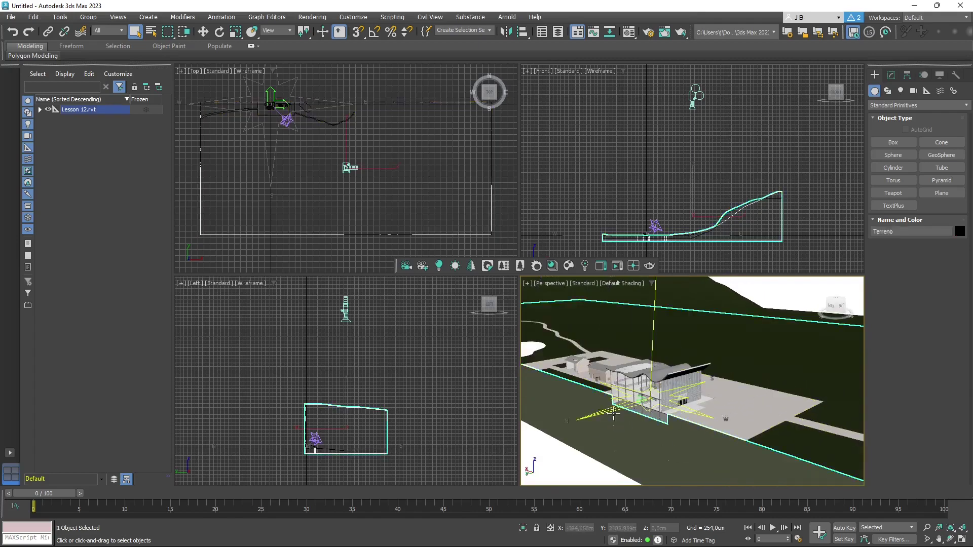
Pan and zoom the Perspective view in on the glass building
{"action": "scroll", "coordinate": [652, 443], "scroll_direction": "up", "scroll_amount": 6}
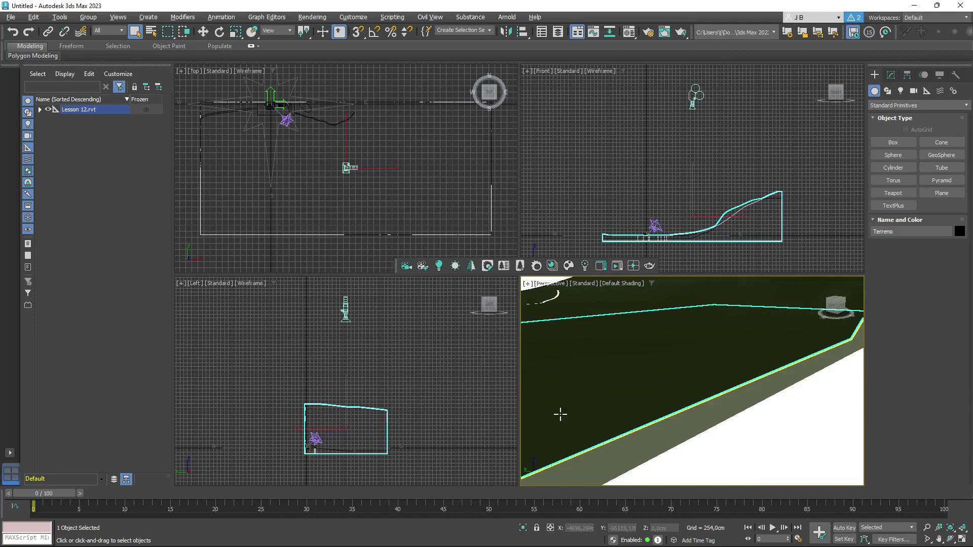
{"action": "middle_click_drag", "start_coordinate": [560, 415], "coordinate": [768, 441]}
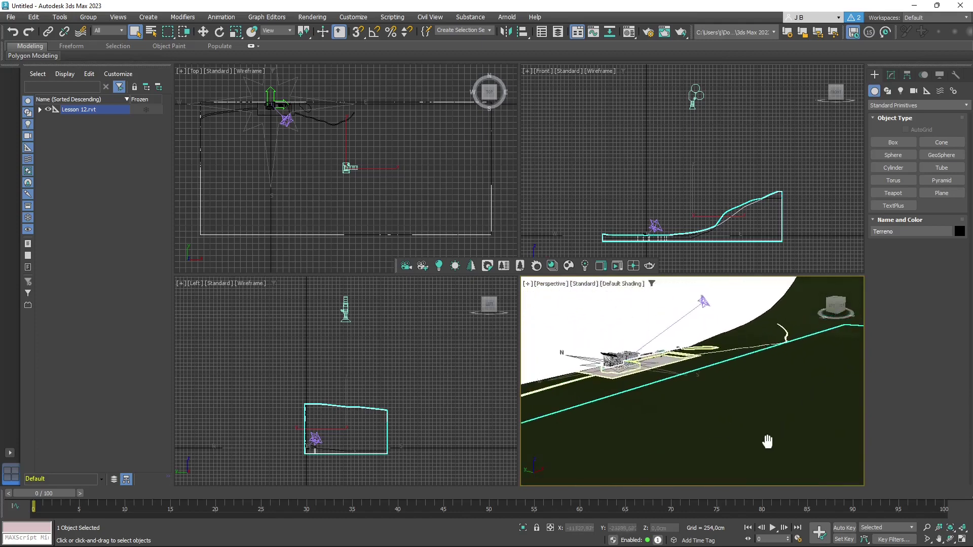
{"action": "scroll", "coordinate": [720, 405], "scroll_direction": "up", "scroll_amount": 6}
{"action": "middle_click_drag", "start_coordinate": [720, 405], "coordinate": [711, 461]}
{"action": "scroll", "coordinate": [699, 446], "scroll_direction": "down", "scroll_amount": 4}
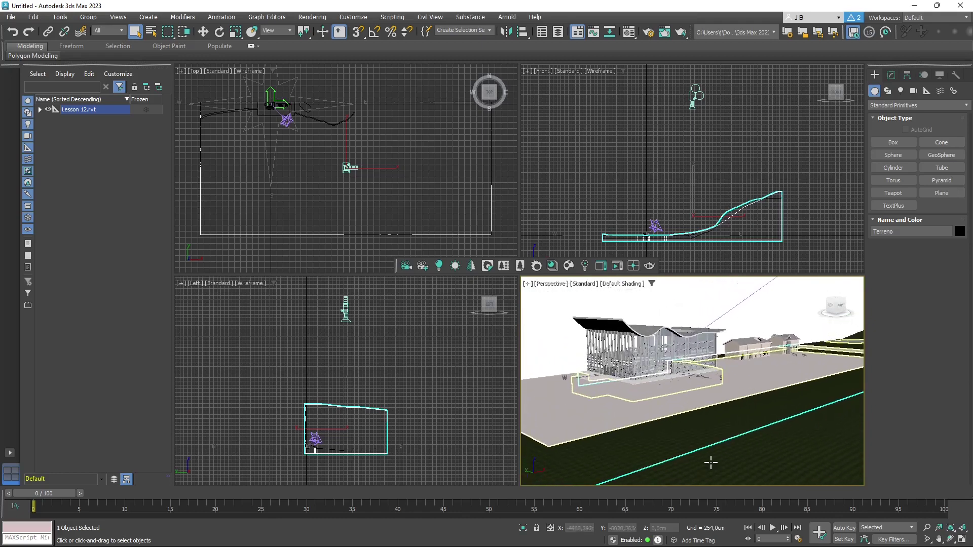
{"action": "left_click", "coordinate": [926, 529]}
{"action": "left_click_drag", "start_coordinate": [671, 369], "coordinate": [721, 408]}
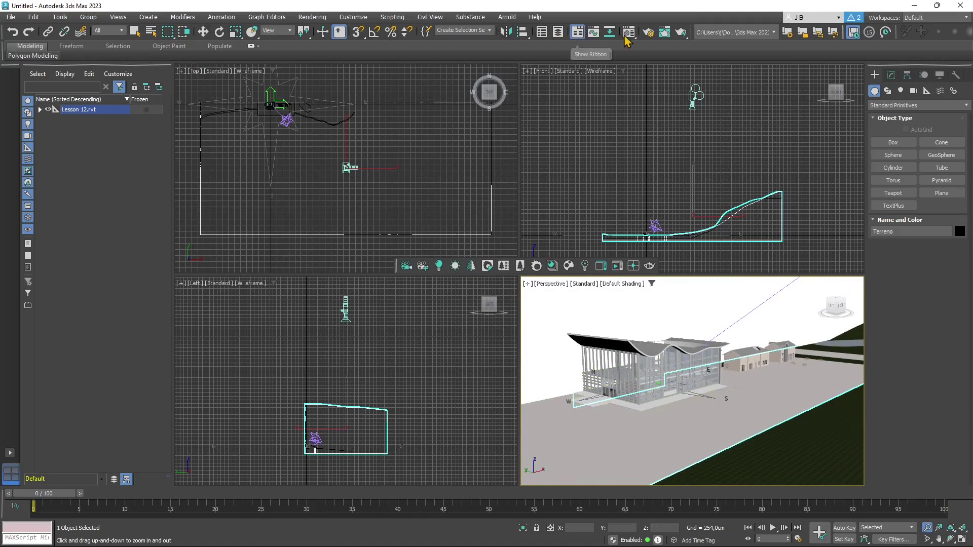
Switch the production renderer from Arnold to Corona in Render Setup
{"action": "left_click", "coordinate": [312, 17]}
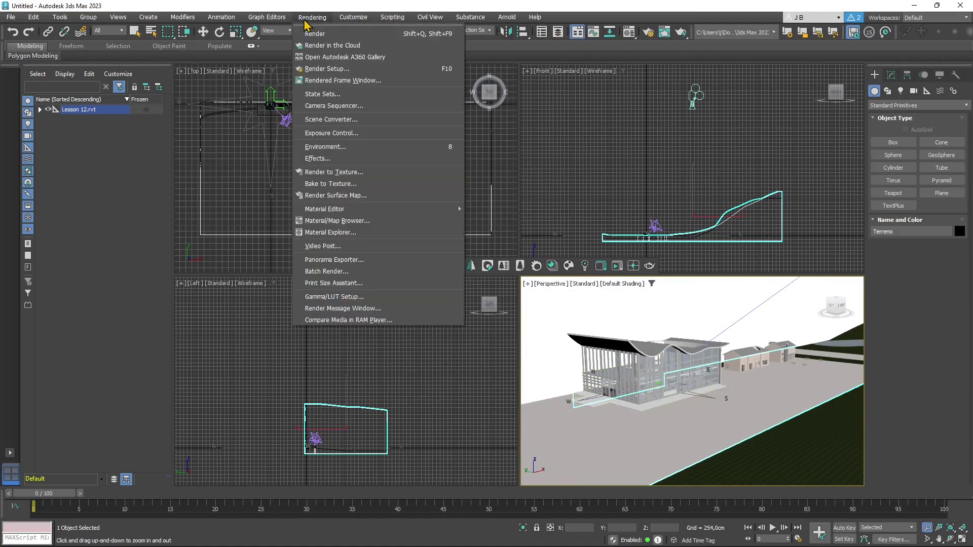
{"action": "left_click", "coordinate": [322, 76]}
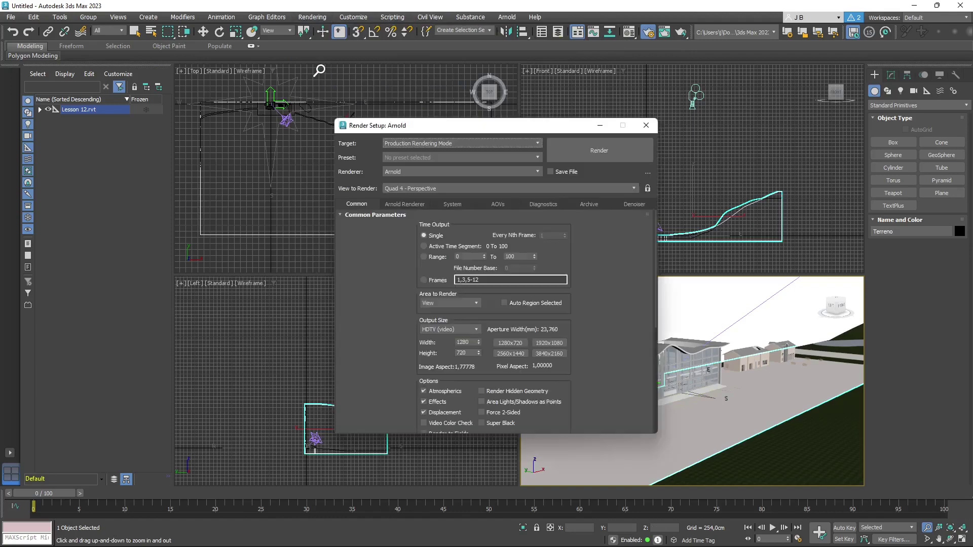
{"action": "left_click", "coordinate": [397, 174]}
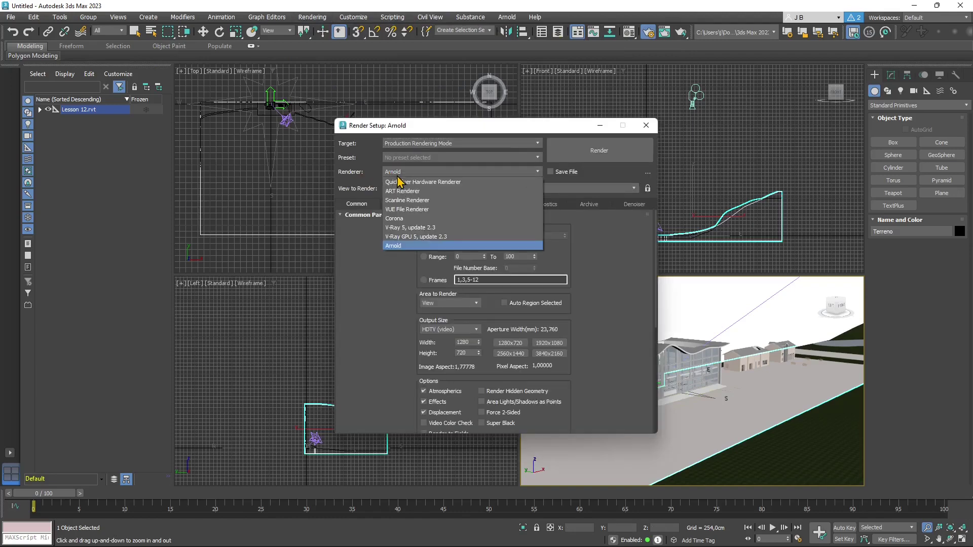
{"action": "left_click", "coordinate": [399, 219]}
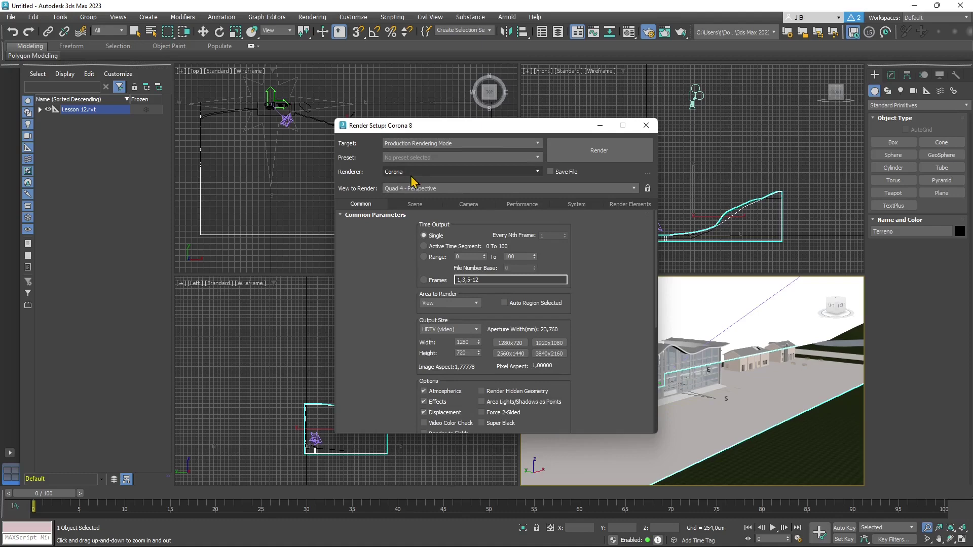
Review Corona's Scene and Camera settings tabs
{"action": "left_click", "coordinate": [413, 204]}
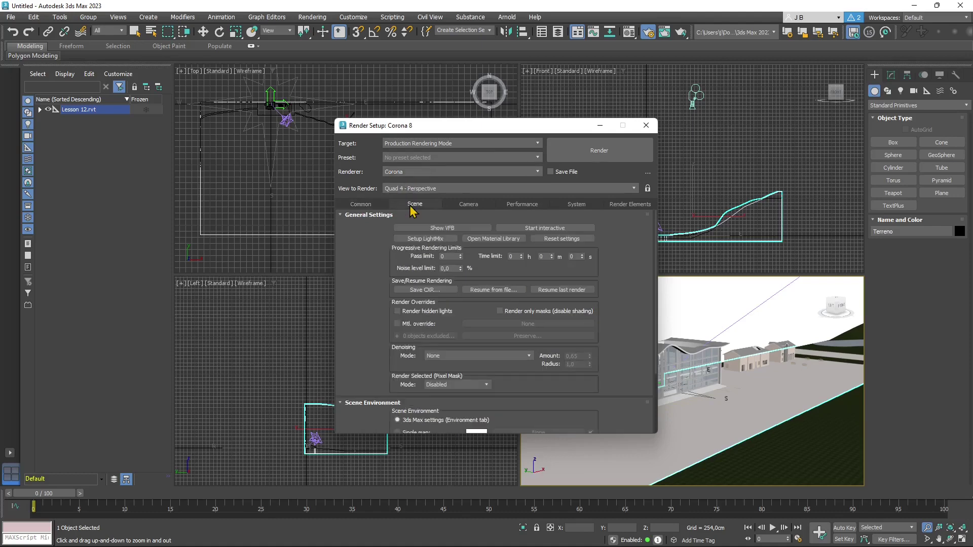
{"action": "mouse_move", "coordinate": [365, 304]}
{"action": "left_mouse_down"}
{"action": "mouse_move", "coordinate": [365, 286]}
{"action": "mouse_move", "coordinate": [368, 312]}
{"action": "left_mouse_up"}
{"action": "mouse_move", "coordinate": [372, 356]}
{"action": "left_mouse_down"}
{"action": "mouse_move", "coordinate": [364, 255]}
{"action": "mouse_move", "coordinate": [374, 348]}
{"action": "left_mouse_up"}
{"action": "left_click", "coordinate": [469, 205]}
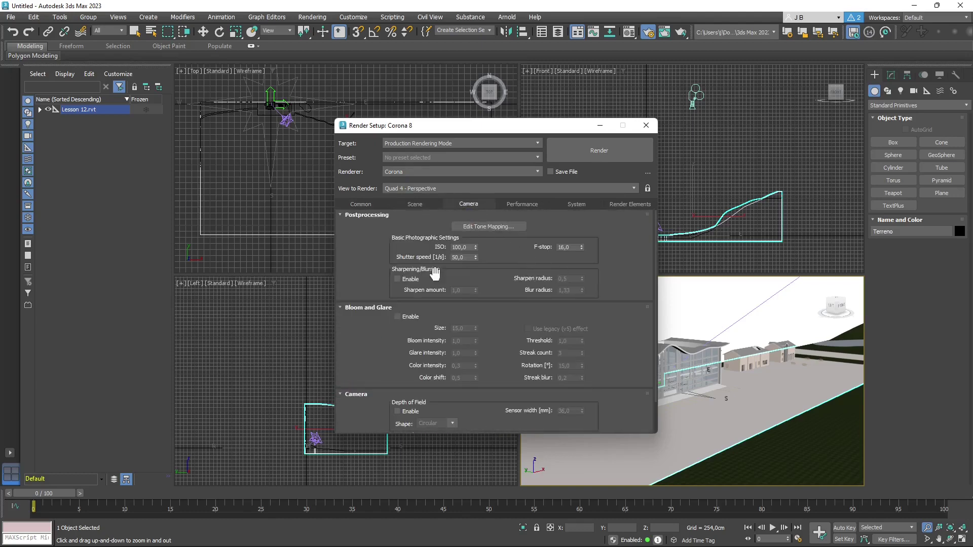
{"action": "scroll", "coordinate": [363, 282], "scroll_direction": "down", "scroll_amount": 2}
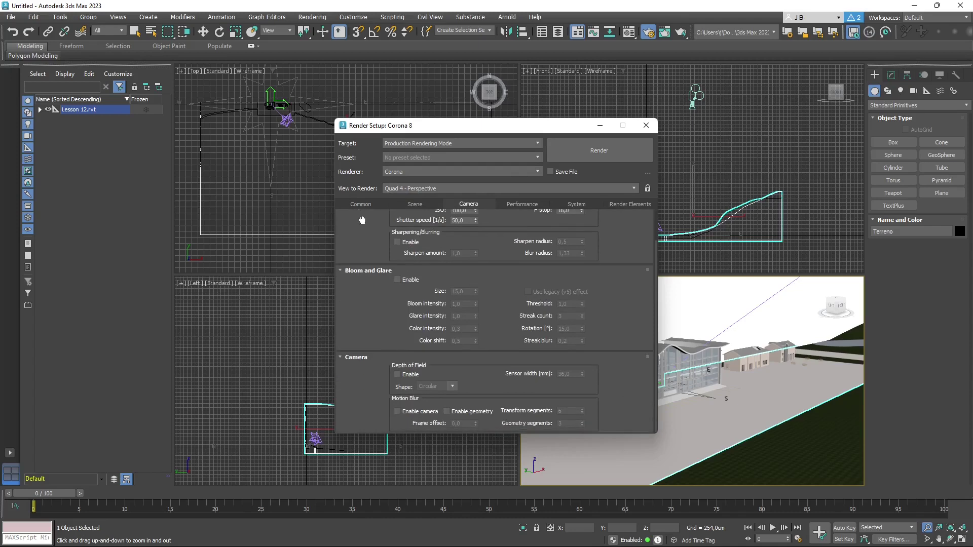
Set Corona's secondary solver to Path Tracing on the Performance tab
{"action": "left_click", "coordinate": [521, 204]}
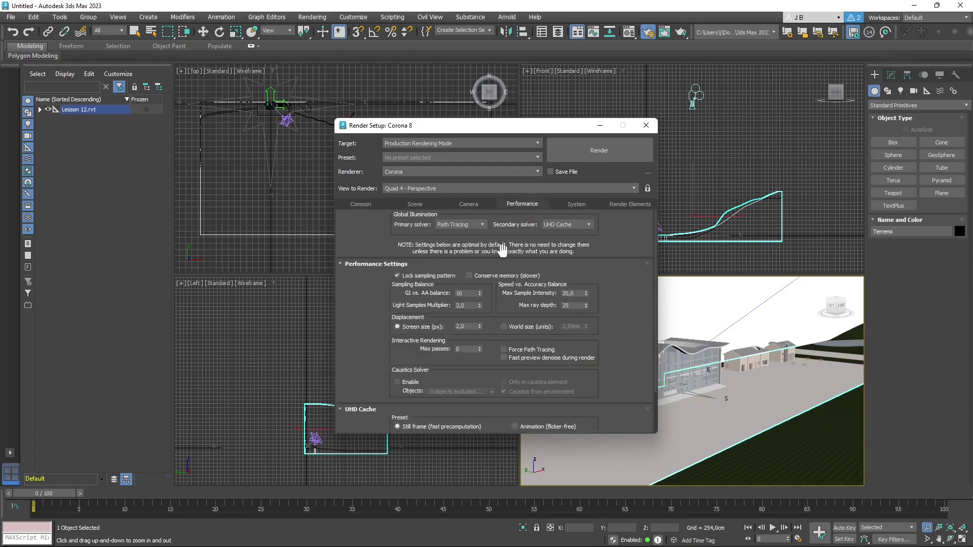
{"action": "left_click", "coordinate": [559, 228]}
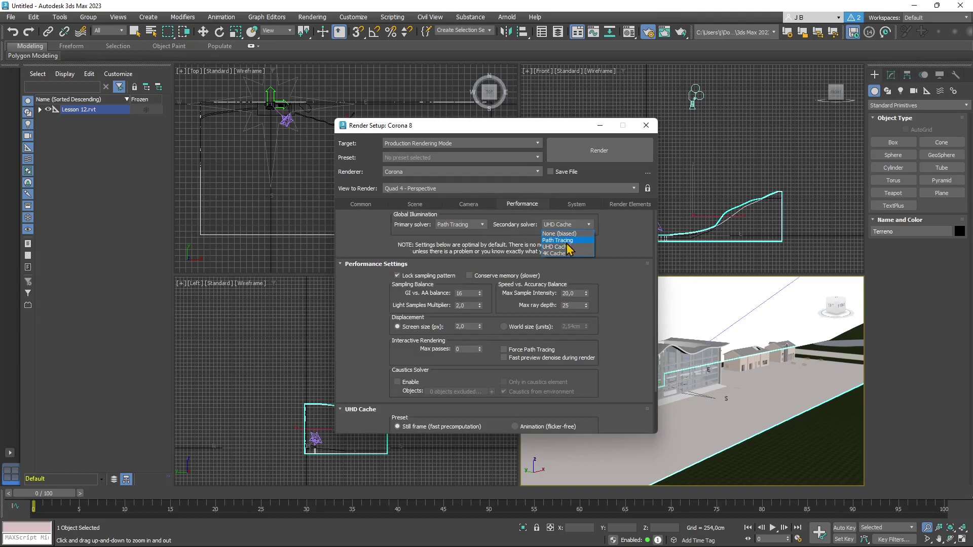
{"action": "left_click", "coordinate": [555, 241]}
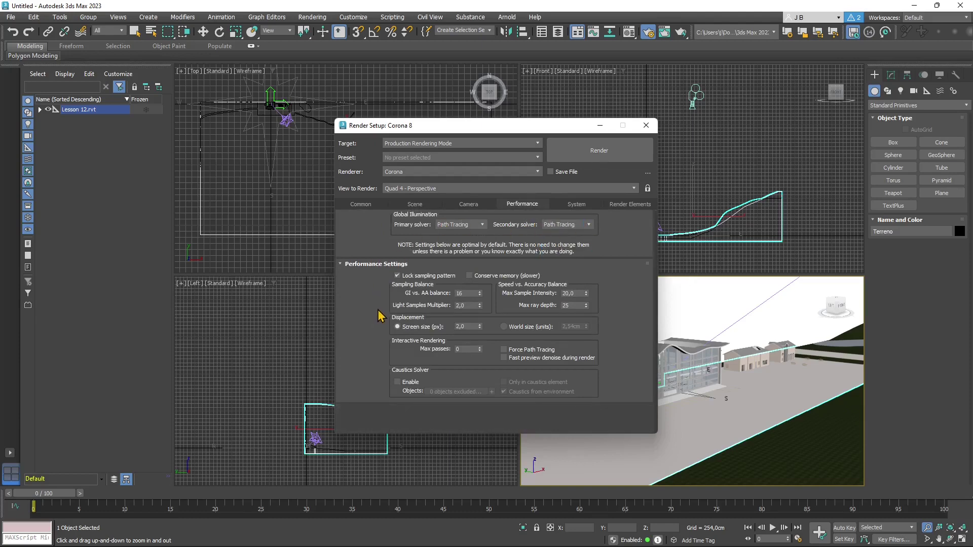
Look over the System and Render Elements tabs, then close Render Setup and return to Select Object
{"action": "left_click", "coordinate": [577, 205]}
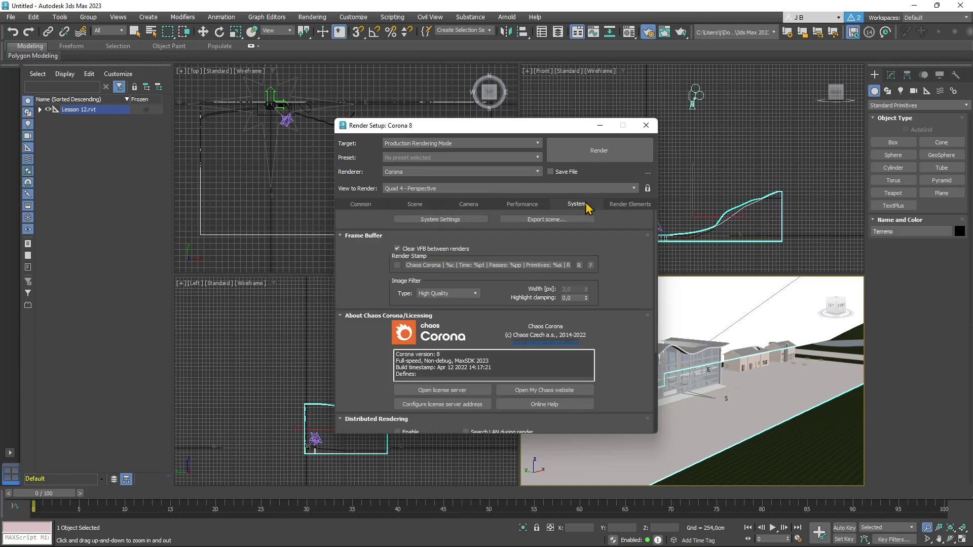
{"action": "left_click_drag", "start_coordinate": [620, 344], "coordinate": [612, 218]}
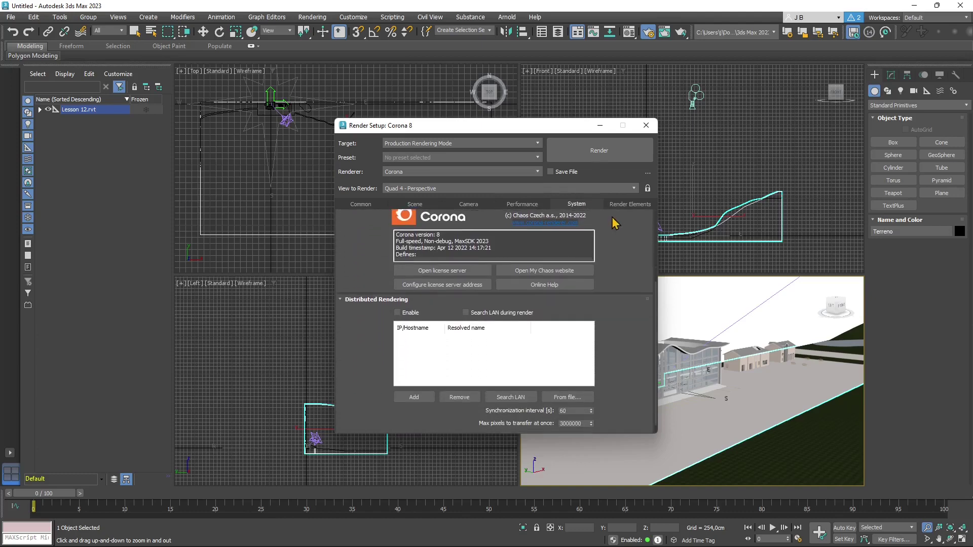
{"action": "left_click", "coordinate": [630, 205]}
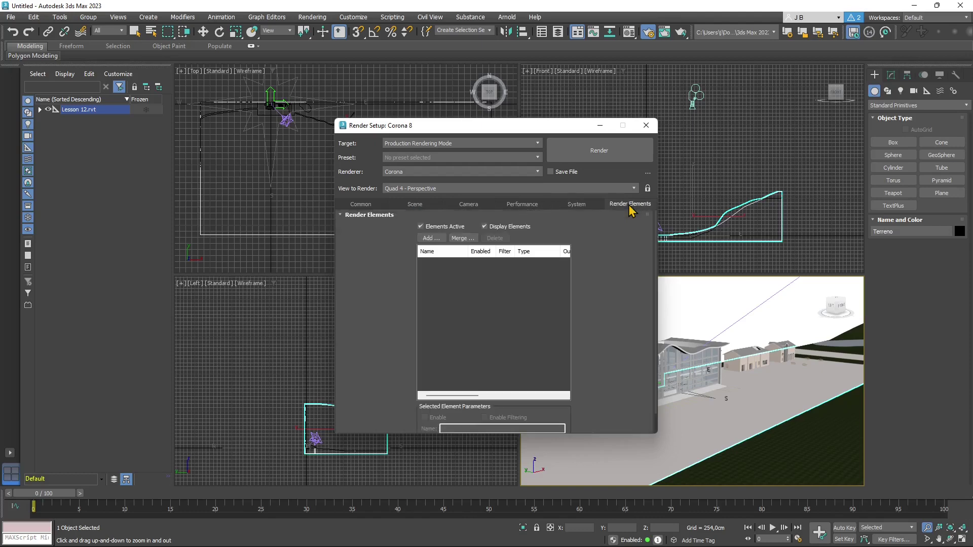
{"action": "left_click", "coordinate": [648, 126]}
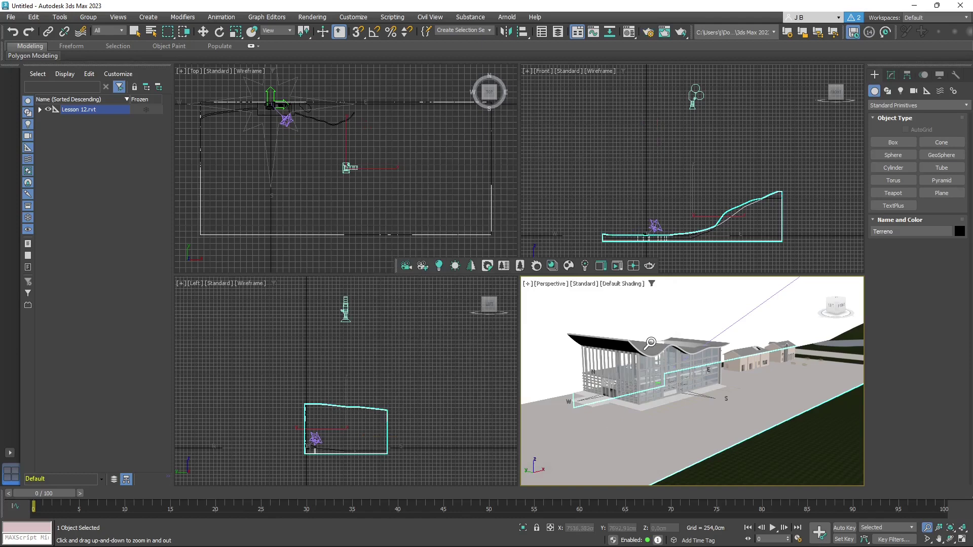
{"action": "left_click", "coordinate": [135, 31]}
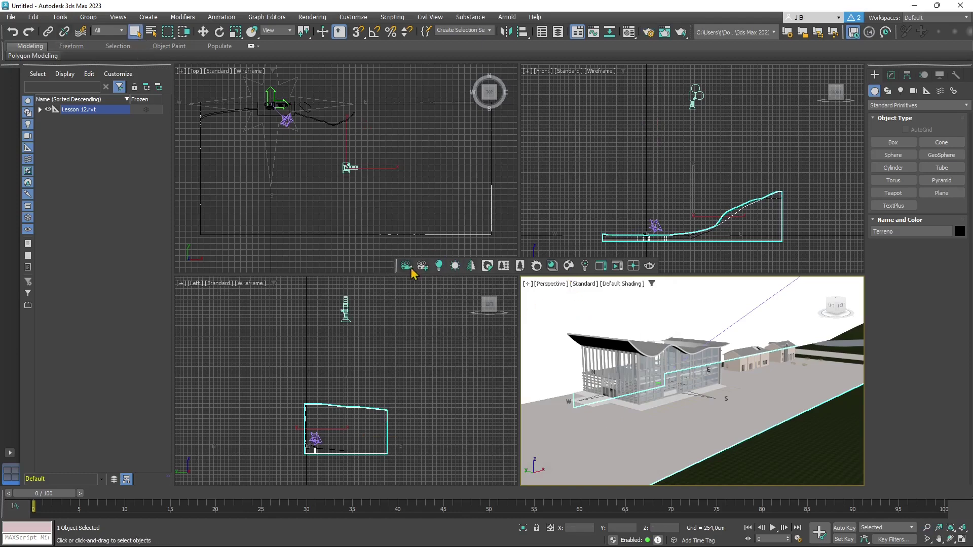
Delete the imported Viste: {3D} camera from the scene
{"action": "left_click", "coordinate": [346, 170]}
{"action": "scroll", "coordinate": [348, 170], "scroll_direction": "up", "scroll_amount": 3}
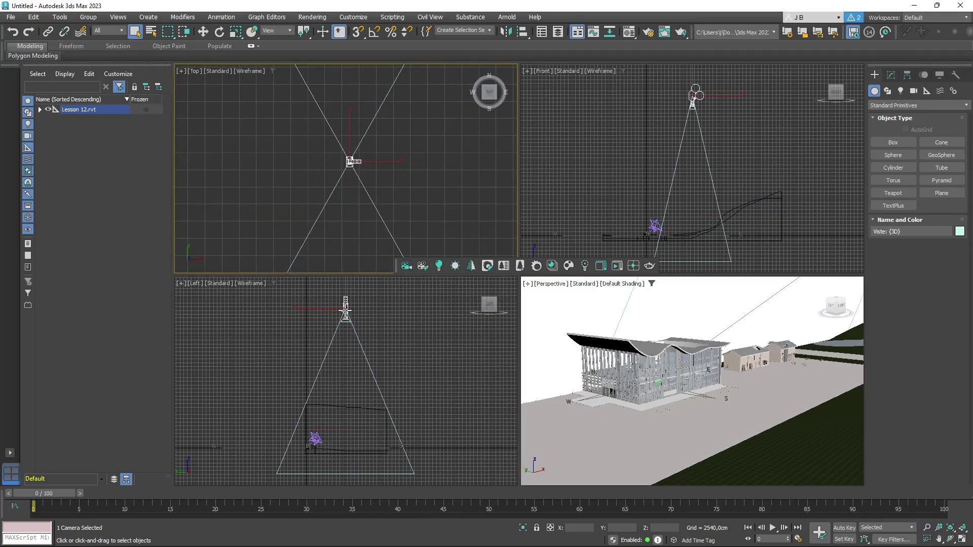
{"action": "left_click", "coordinate": [346, 310]}
{"action": "key", "text": "Delete"}
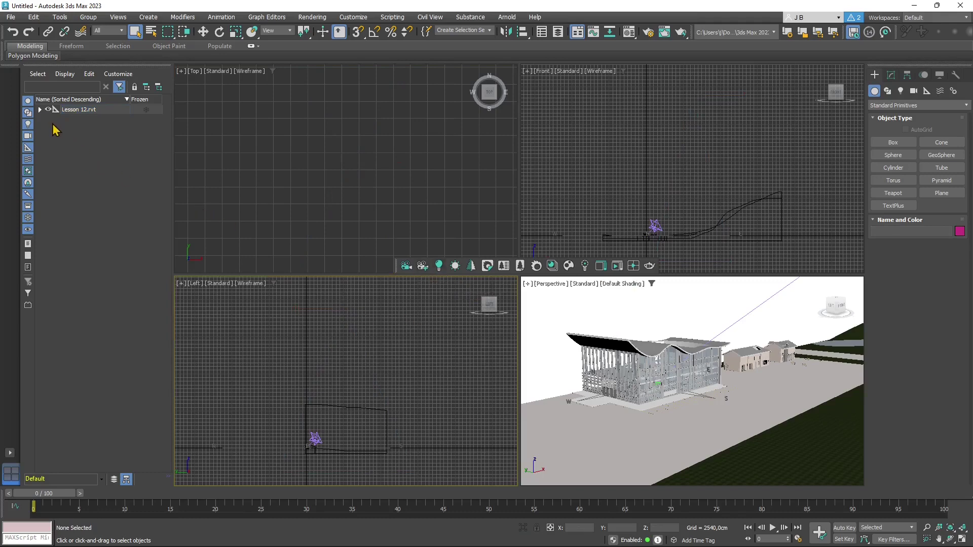
Expand Lesson 12.rvt and inspect Table Base, Parking Stripe, Isolamento, Controsoffitto and Soglia objects
{"action": "left_click", "coordinate": [40, 109]}
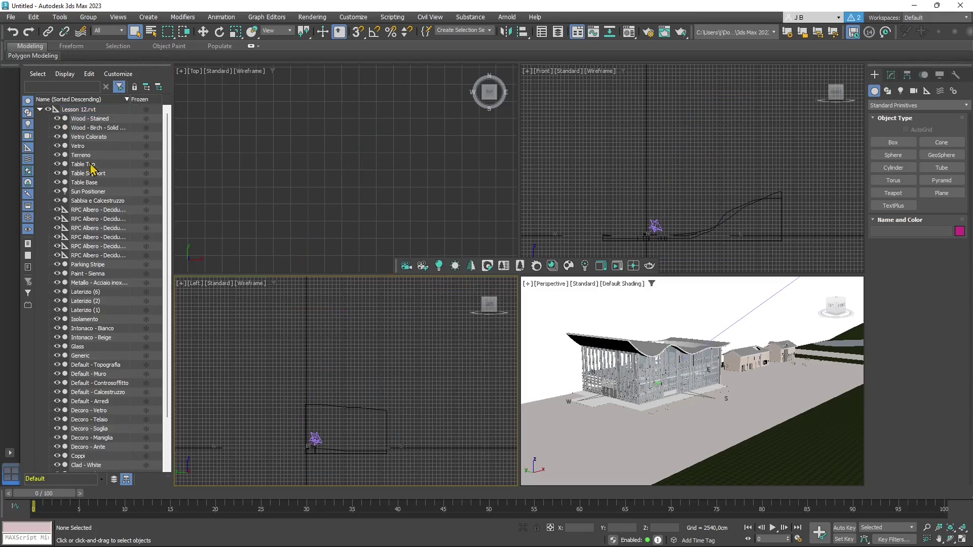
{"action": "scroll", "coordinate": [171, 152], "scroll_direction": "down", "scroll_amount": 3}
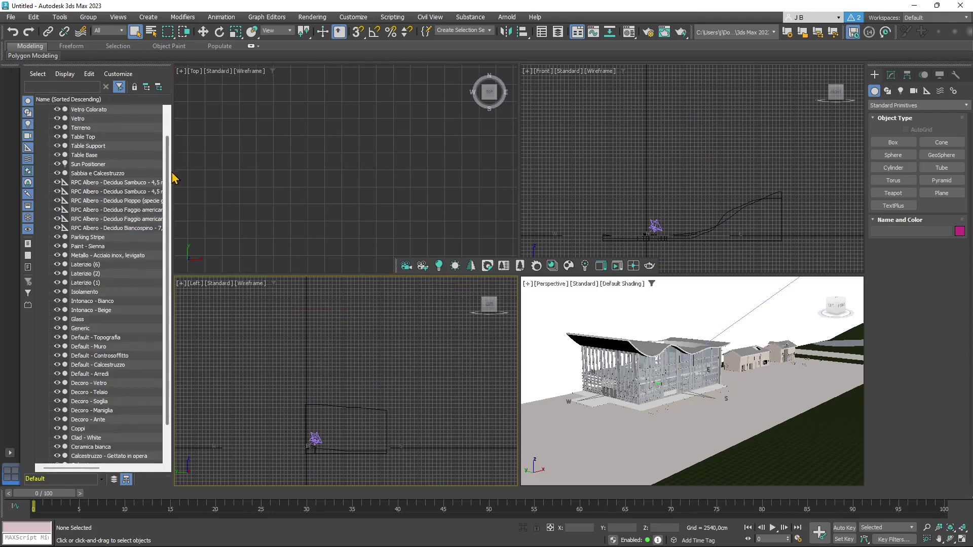
{"action": "scroll", "coordinate": [163, 178], "scroll_direction": "up", "scroll_amount": 3}
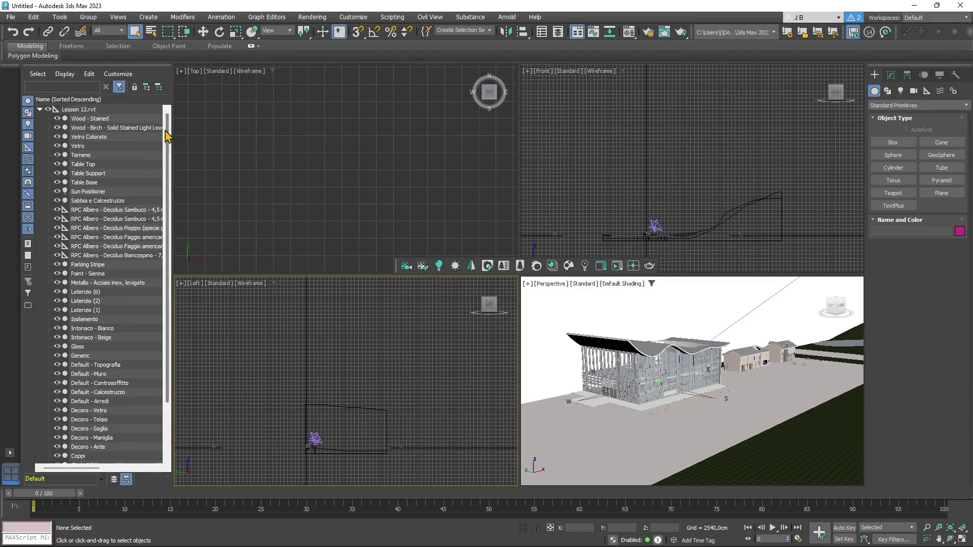
{"action": "left_click", "coordinate": [92, 183]}
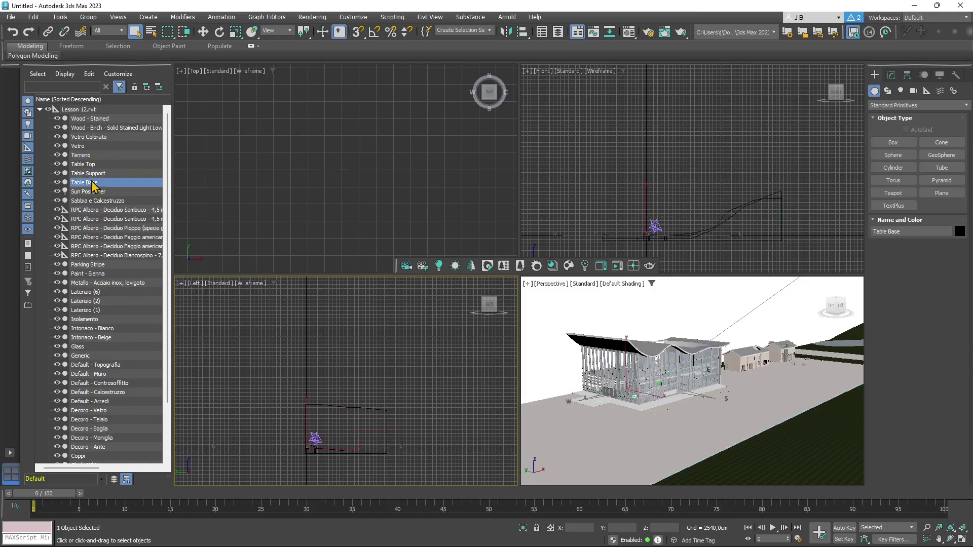
{"action": "left_click", "coordinate": [81, 264]}
{"action": "left_click", "coordinate": [93, 320]}
{"action": "left_click", "coordinate": [93, 384]}
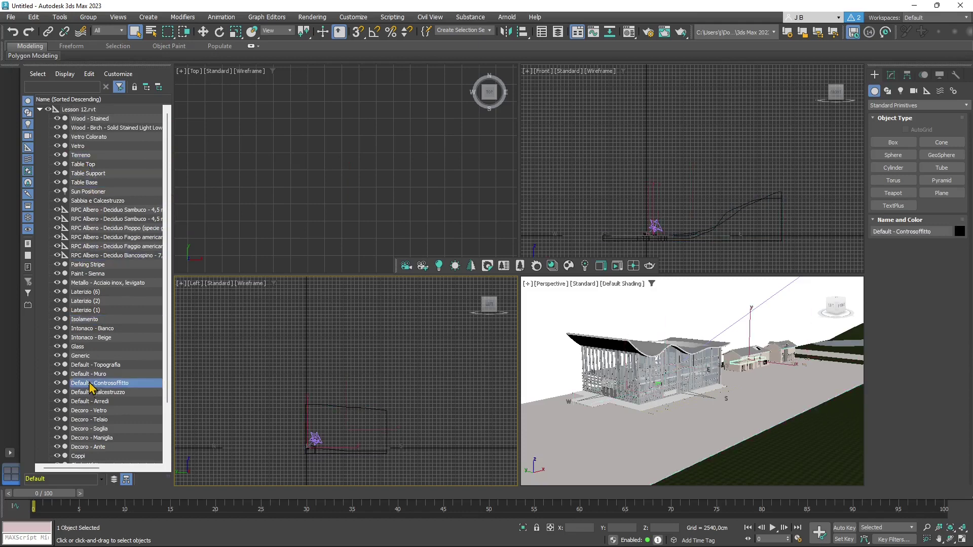
{"action": "left_click", "coordinate": [99, 429]}
{"action": "left_click", "coordinate": [446, 303]}
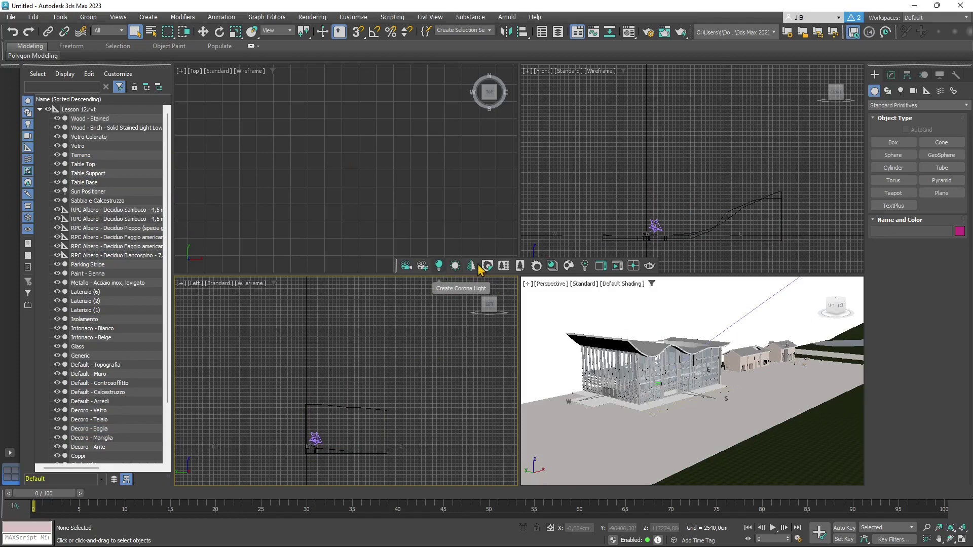
Select the Sun Positioner and view its parameters in the Modify panel
{"action": "left_click", "coordinate": [656, 225]}
{"action": "scroll", "coordinate": [652, 228], "scroll_direction": "up", "scroll_amount": 5}
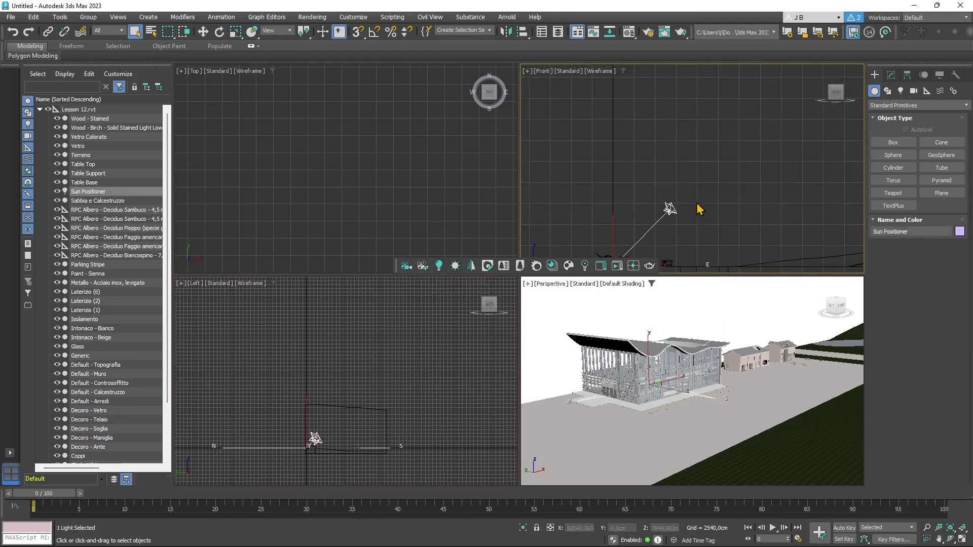
{"action": "left_click", "coordinate": [892, 75]}
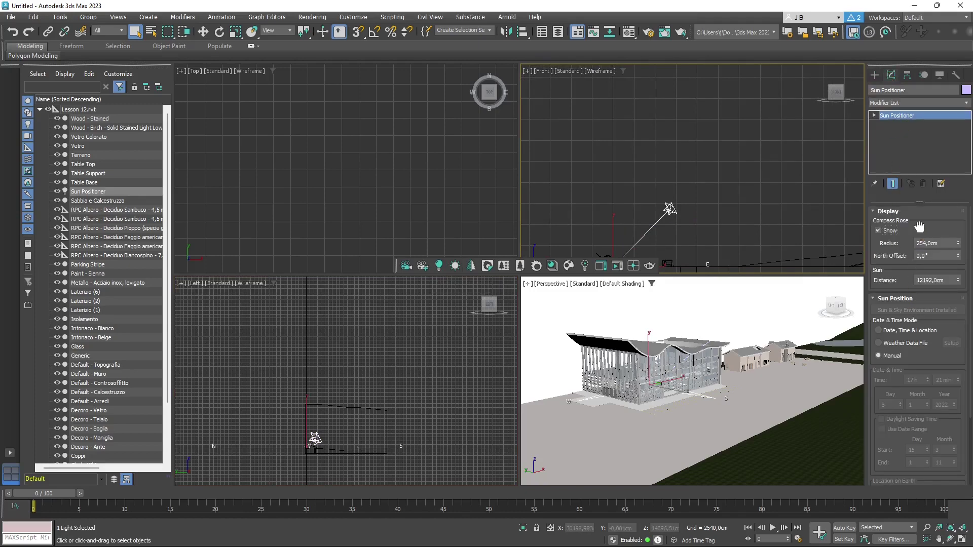
{"action": "mouse_move", "coordinate": [919, 229]}
{"action": "left_mouse_down"}
{"action": "mouse_move", "coordinate": [920, 195]}
{"action": "mouse_move", "coordinate": [921, 230]}
{"action": "left_mouse_up"}
Check the Physical Sun & Sky environment map in Environment and Effects, then close it
{"action": "left_click", "coordinate": [312, 16]}
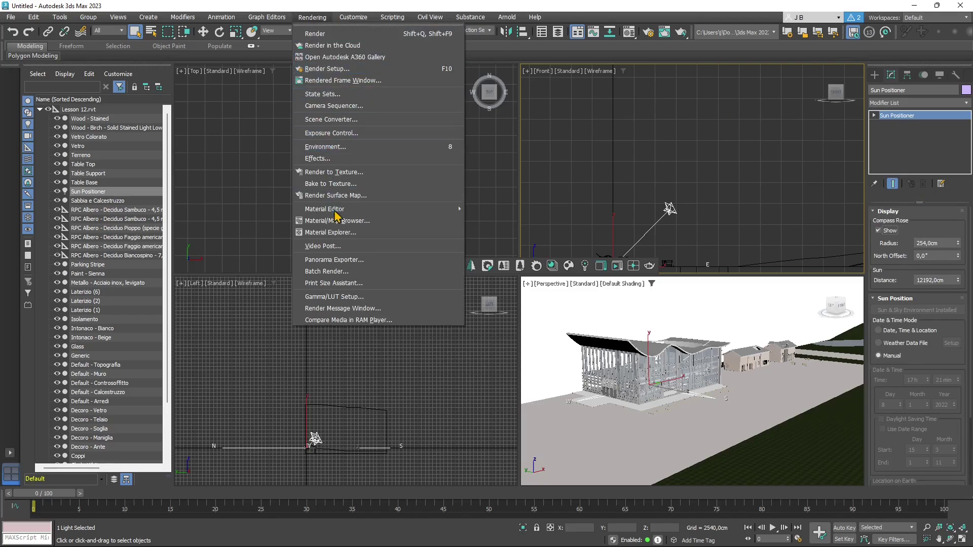
{"action": "left_click", "coordinate": [327, 147]}
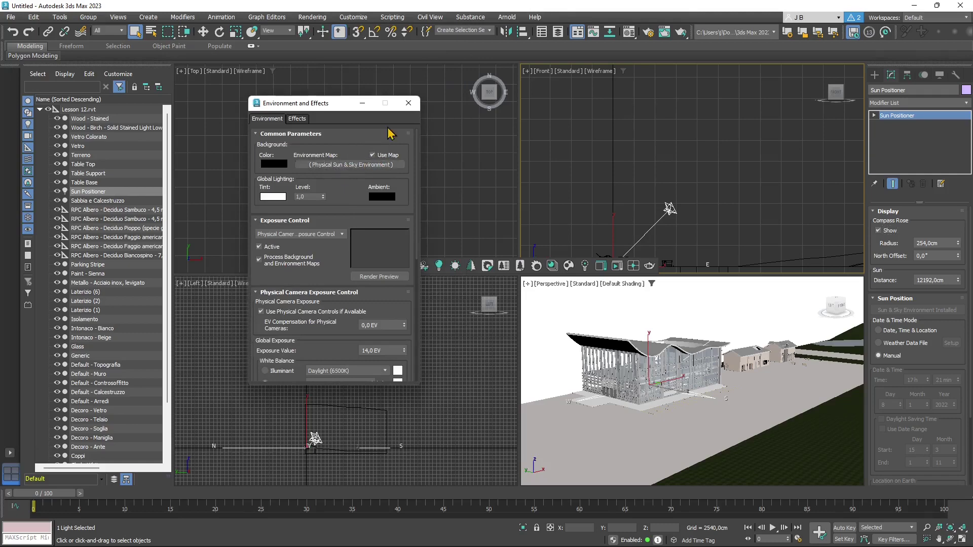
{"action": "left_click", "coordinate": [409, 103]}
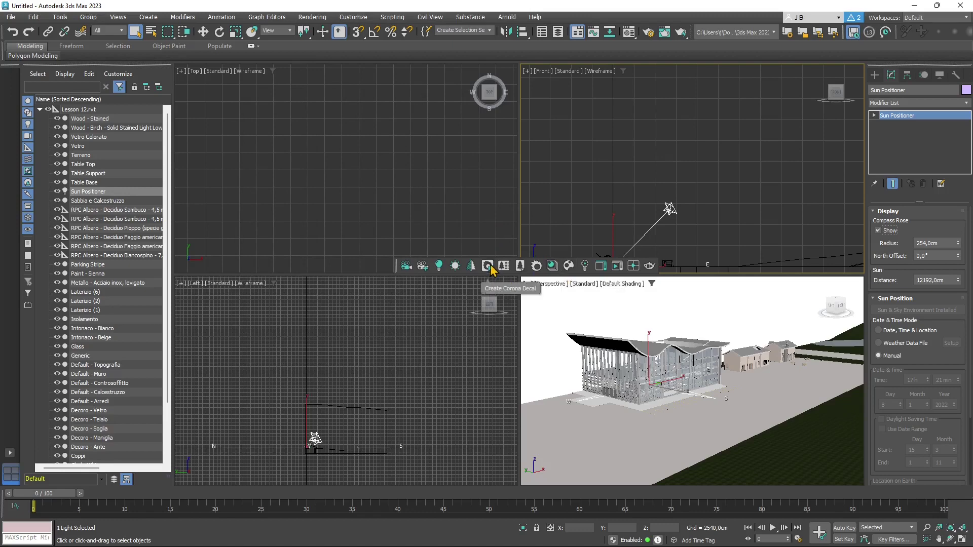
Delete the Sun Positioner and draw a targeted Corona Sun in the Top view
{"action": "left_click", "coordinate": [455, 266]}
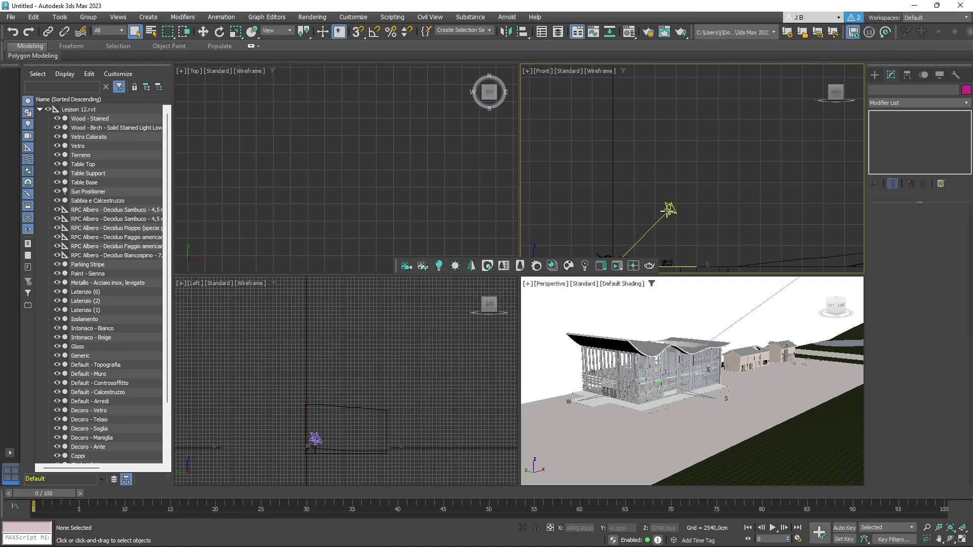
{"action": "key", "text": "Delete"}
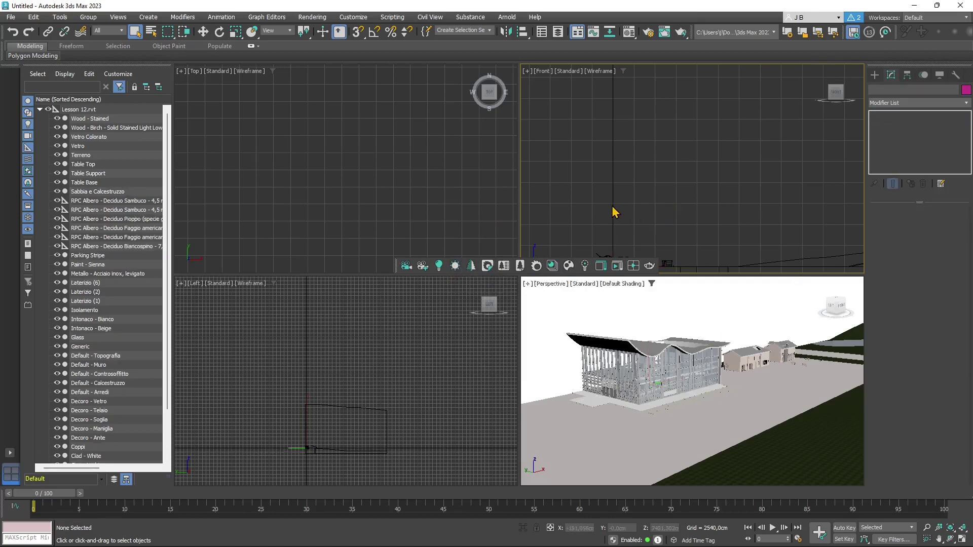
{"action": "left_click", "coordinate": [456, 268]}
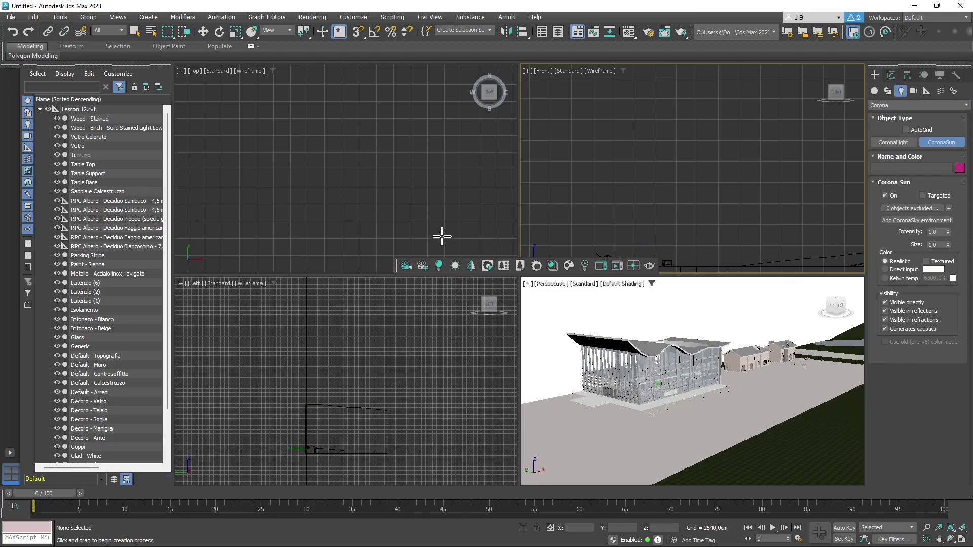
{"action": "left_click_drag", "start_coordinate": [322, 145], "coordinate": [379, 216]}
Move the Corona Sun into place and raise it high above the ground
{"action": "scroll", "coordinate": [338, 147], "scroll_direction": "up", "scroll_amount": 8}
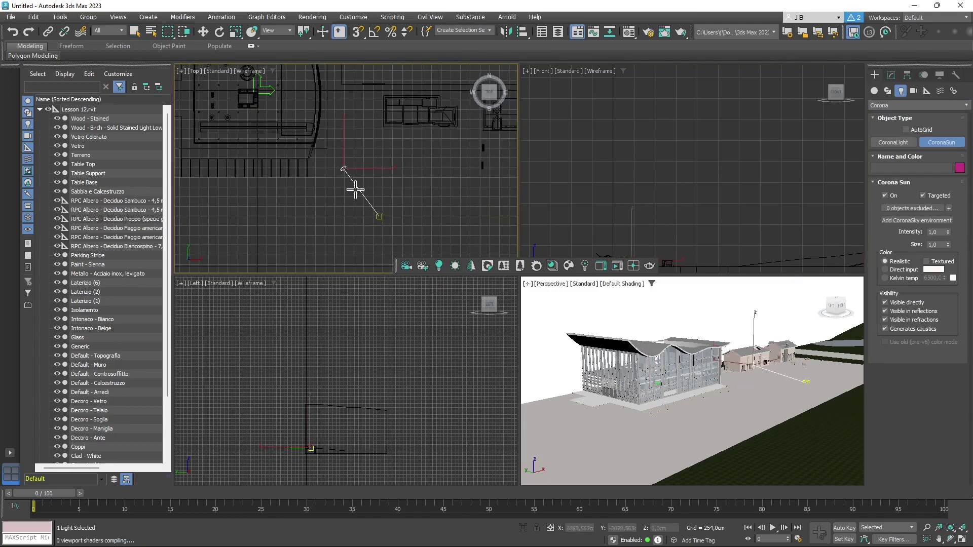
{"action": "left_click", "coordinate": [202, 31]}
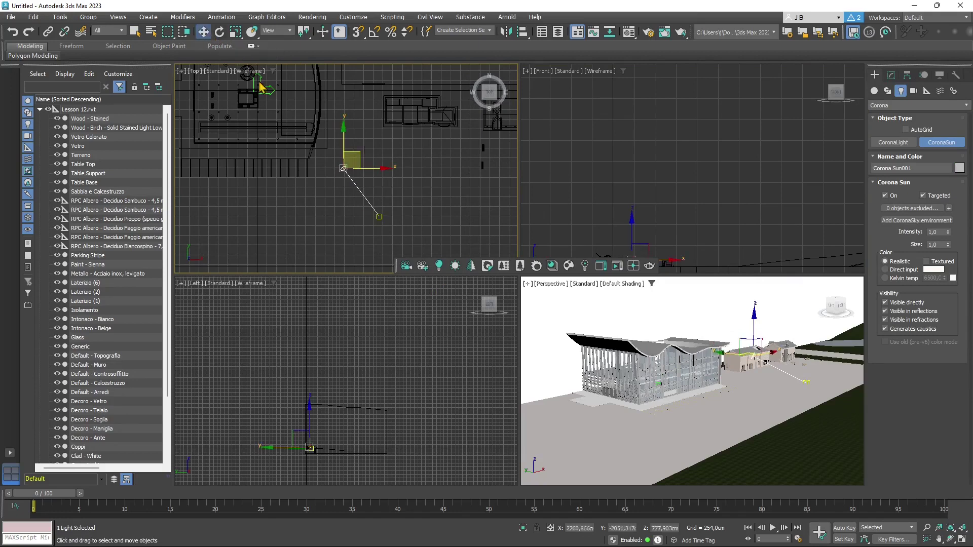
{"action": "left_click_drag", "start_coordinate": [356, 155], "coordinate": [339, 245]}
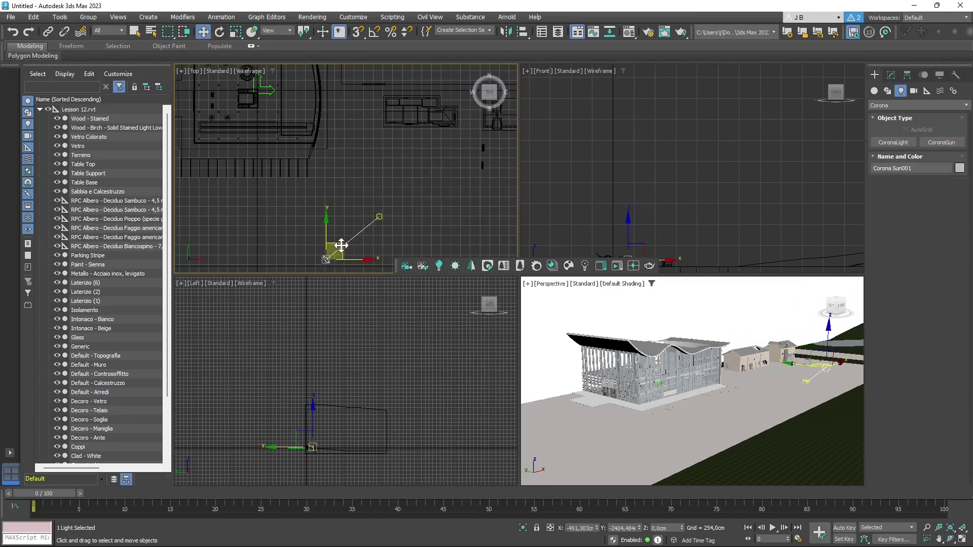
{"action": "left_click_drag", "start_coordinate": [829, 349], "coordinate": [826, 293]}
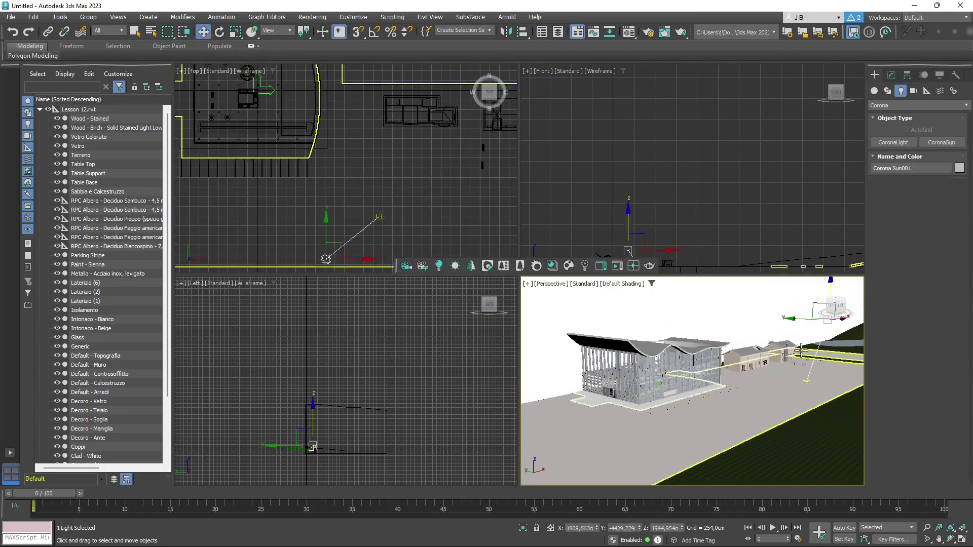
{"action": "middle_click_drag", "start_coordinate": [443, 230], "coordinate": [450, 217]}
{"action": "left_click", "coordinate": [595, 284]}
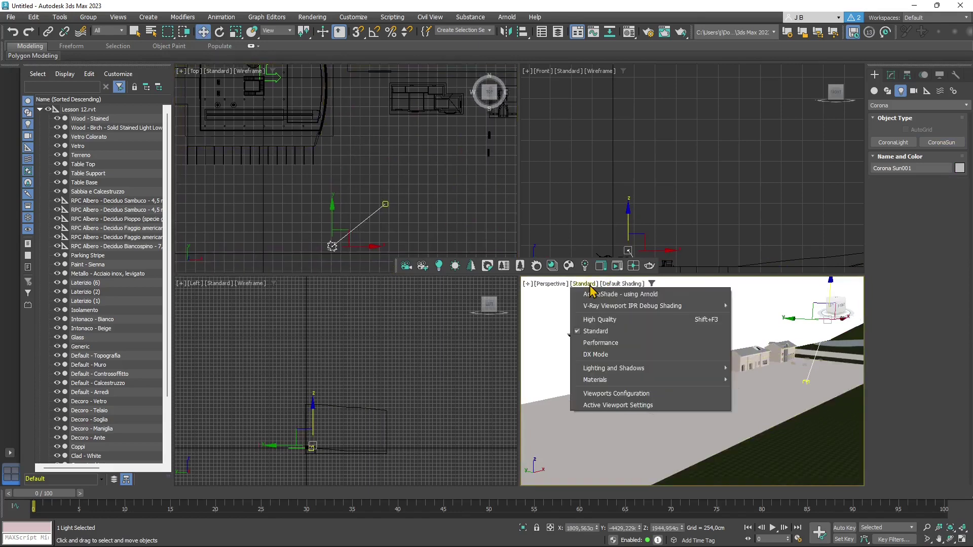
Show the Perspective view in High Quality shading and set Corona Sun intensity to 11,18
{"action": "left_click", "coordinate": [601, 320]}
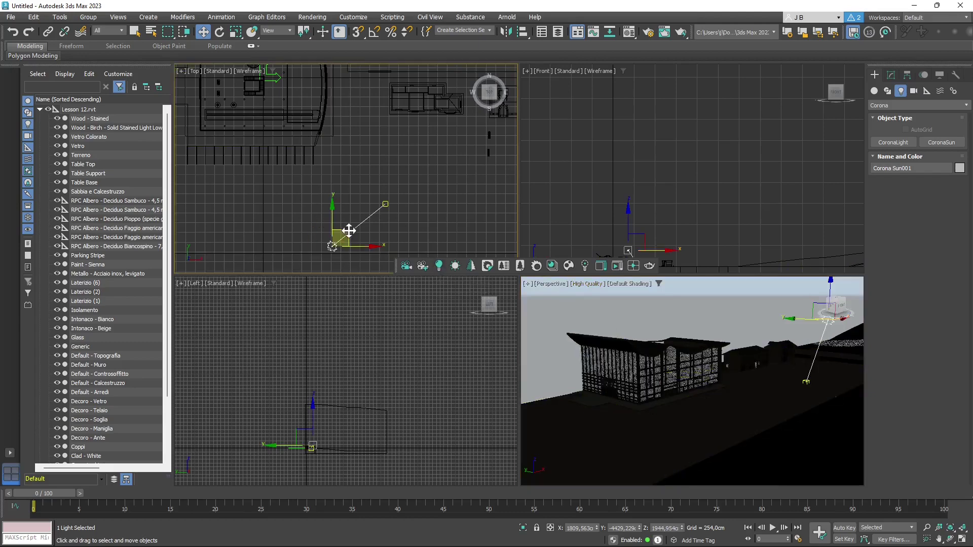
{"action": "left_click_drag", "start_coordinate": [347, 230], "coordinate": [386, 273]}
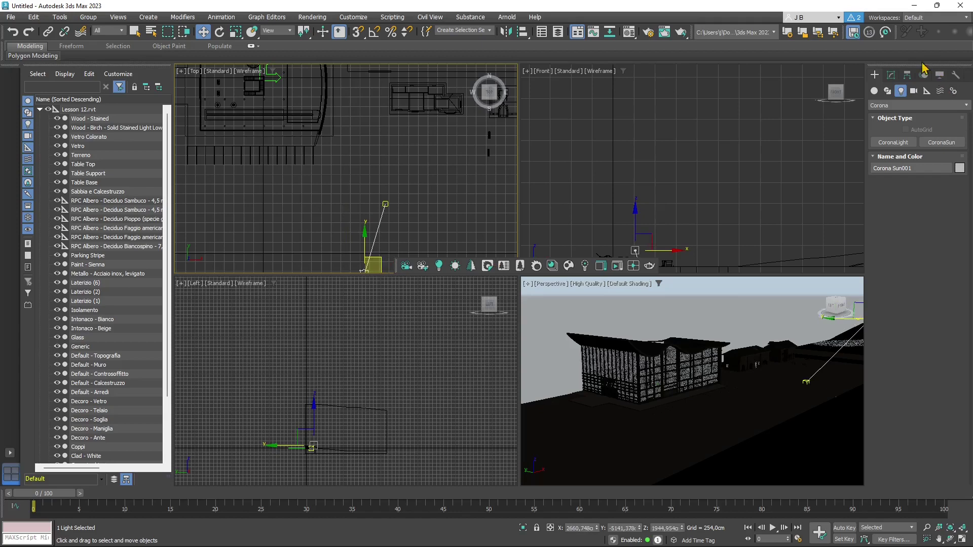
{"action": "left_click", "coordinate": [891, 75]}
{"action": "left_click_drag", "start_coordinate": [948, 262], "coordinate": [941, 198]}
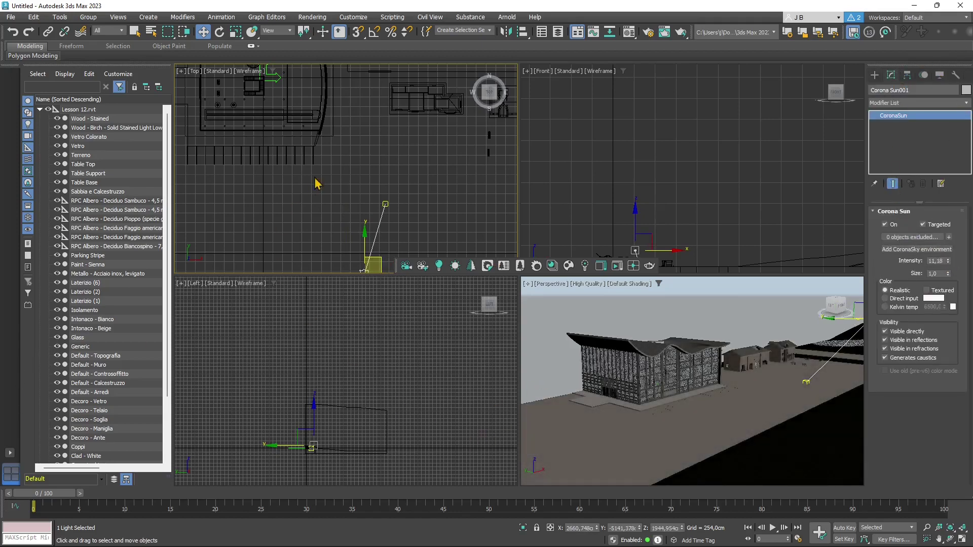
Reposition the Corona Sun in the Top view closer to the building
{"action": "middle_click_drag", "start_coordinate": [316, 183], "coordinate": [318, 134]}
{"action": "left_click_drag", "start_coordinate": [395, 213], "coordinate": [265, 138]}
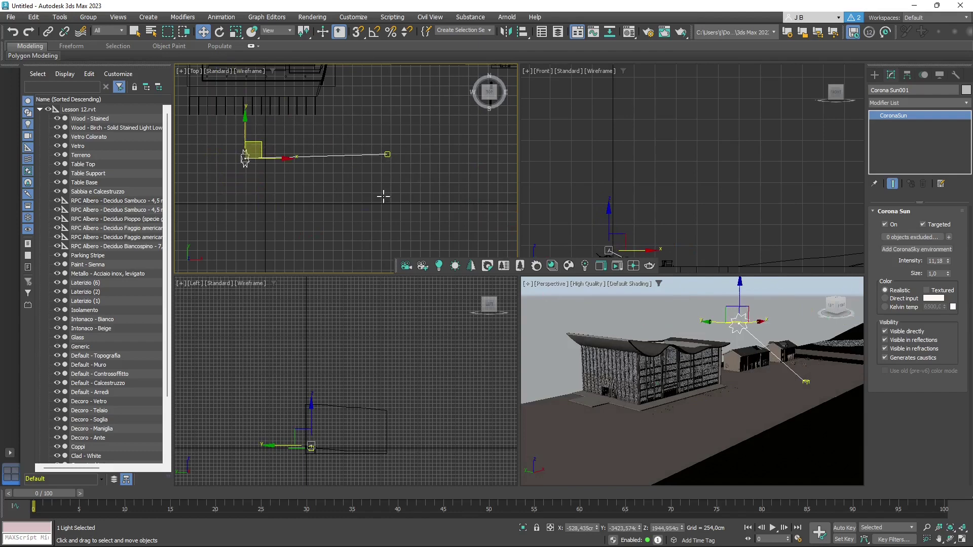
{"action": "scroll", "coordinate": [369, 161], "scroll_direction": "down", "scroll_amount": 3}
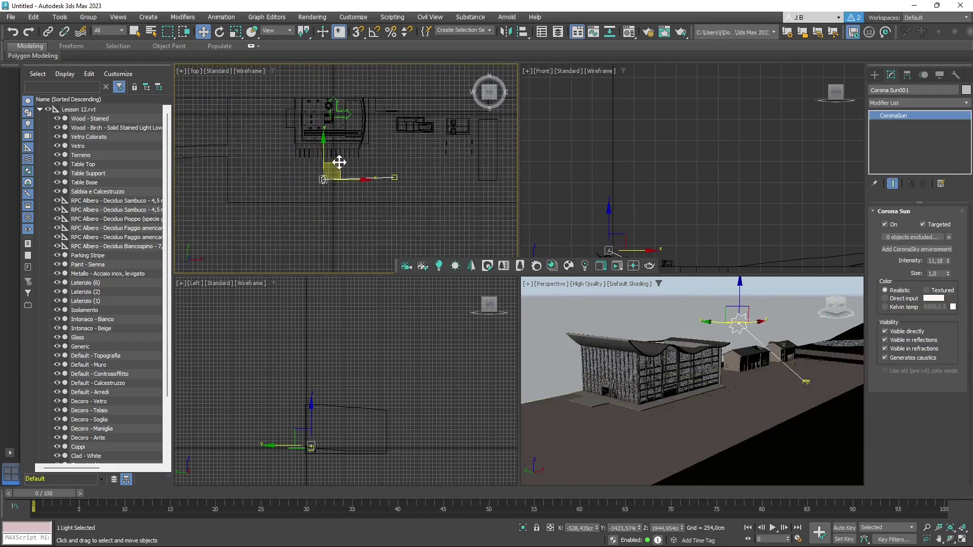
{"action": "left_click_drag", "start_coordinate": [339, 162], "coordinate": [326, 204]}
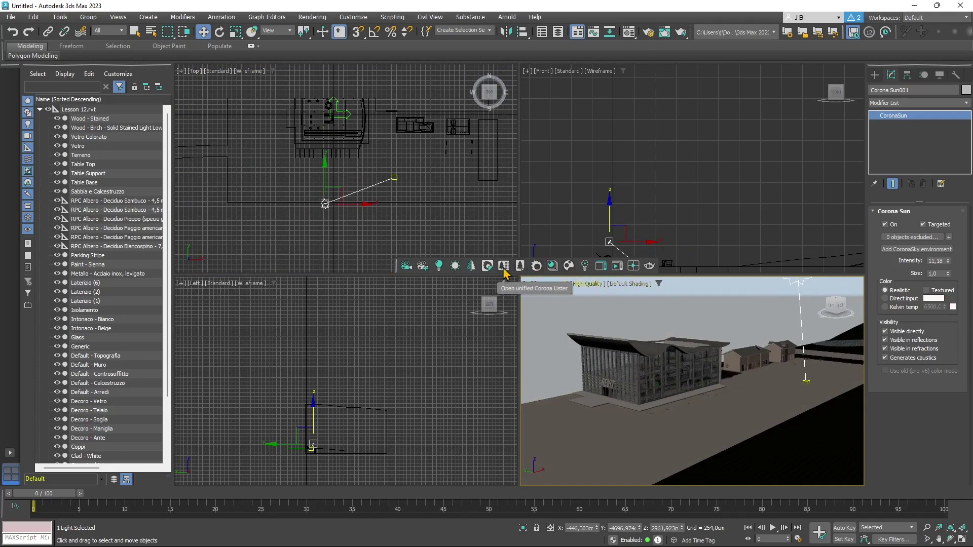
Convert Everything to Corona, including mr Area Lights to CoronaLights, with metalness on Autodetect
{"action": "left_click", "coordinate": [536, 266]}
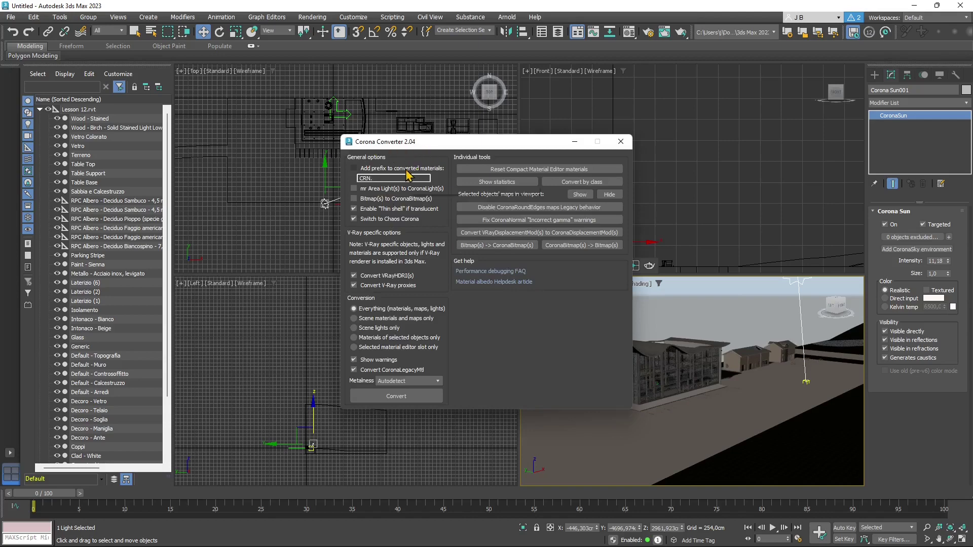
{"action": "left_click", "coordinate": [363, 189]}
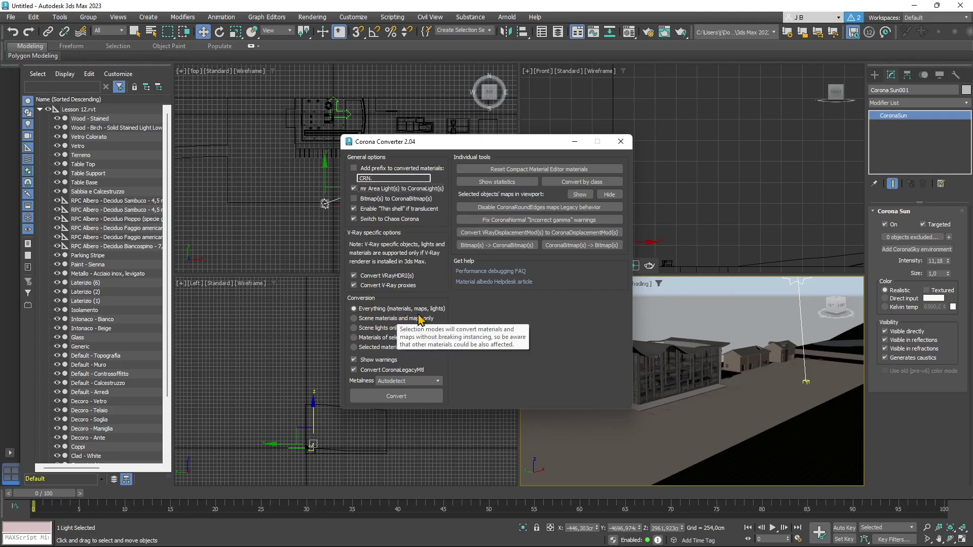
{"action": "left_click", "coordinate": [404, 383]}
{"action": "left_click", "coordinate": [404, 389]}
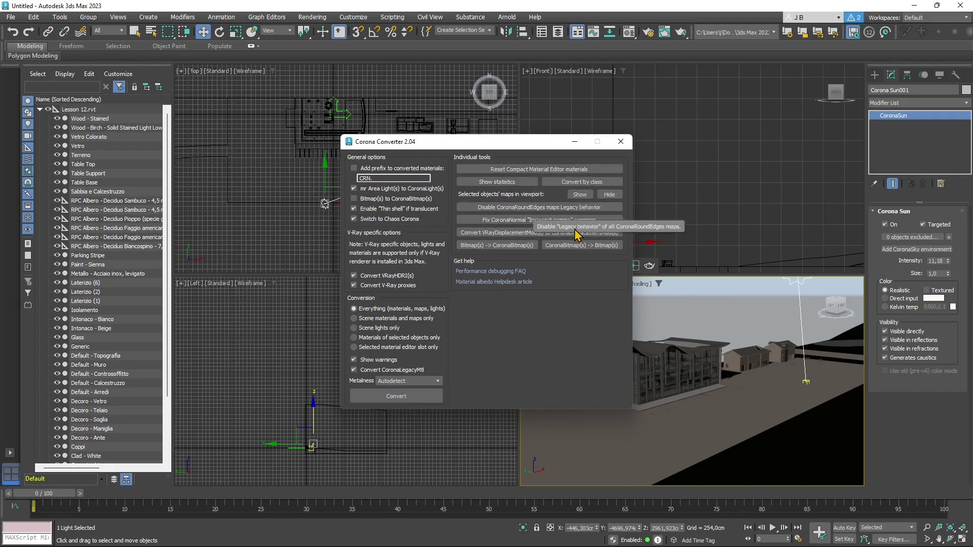
{"action": "left_click", "coordinate": [398, 400]}
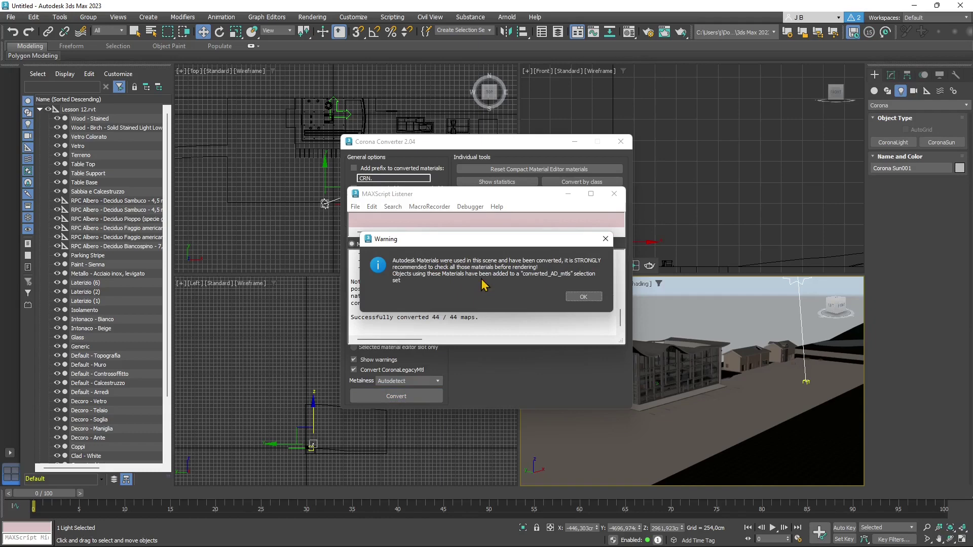
{"action": "left_click", "coordinate": [577, 297]}
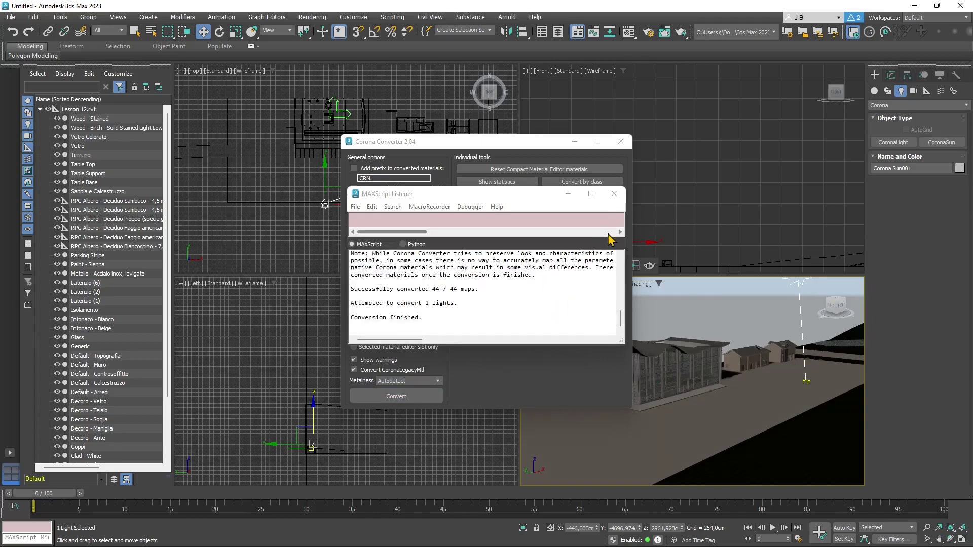
{"action": "left_click", "coordinate": [614, 194]}
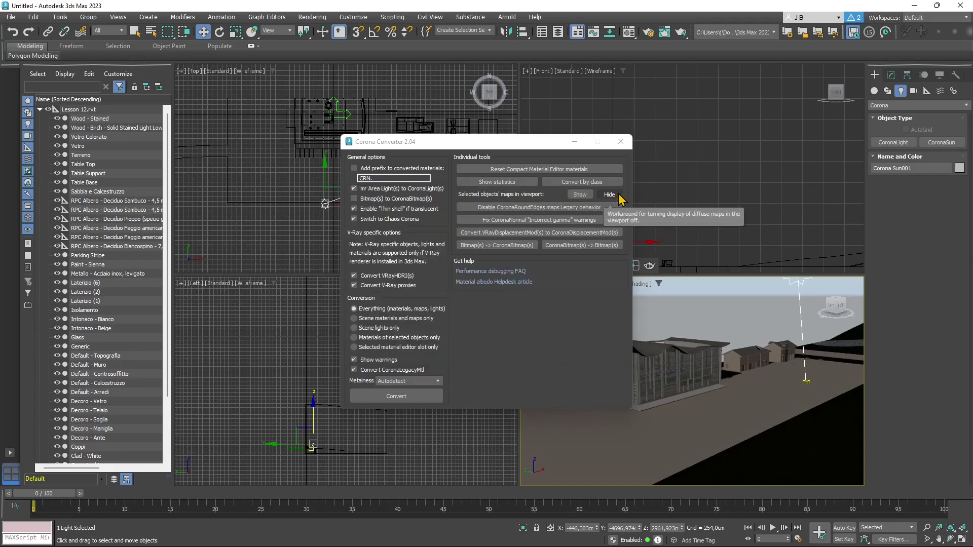
{"action": "left_click", "coordinate": [621, 142]}
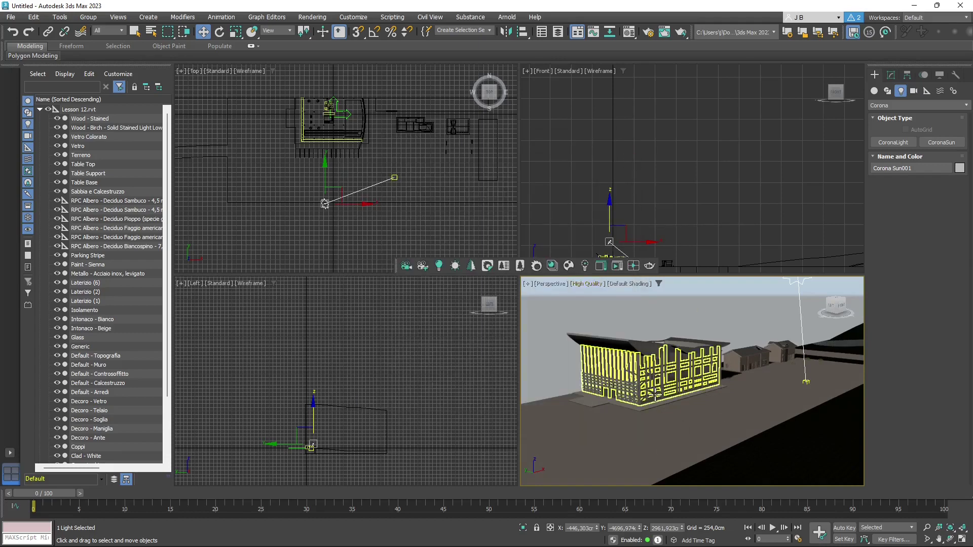
Pick the terrain's Default - Topografia material into the first Material Editor slot
{"action": "left_click", "coordinate": [629, 35]}
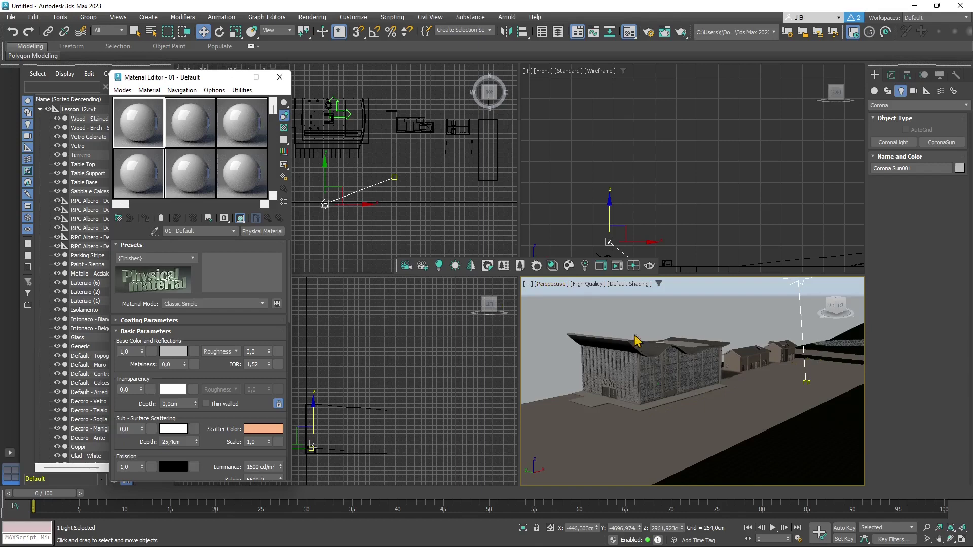
{"action": "left_click", "coordinate": [155, 232]}
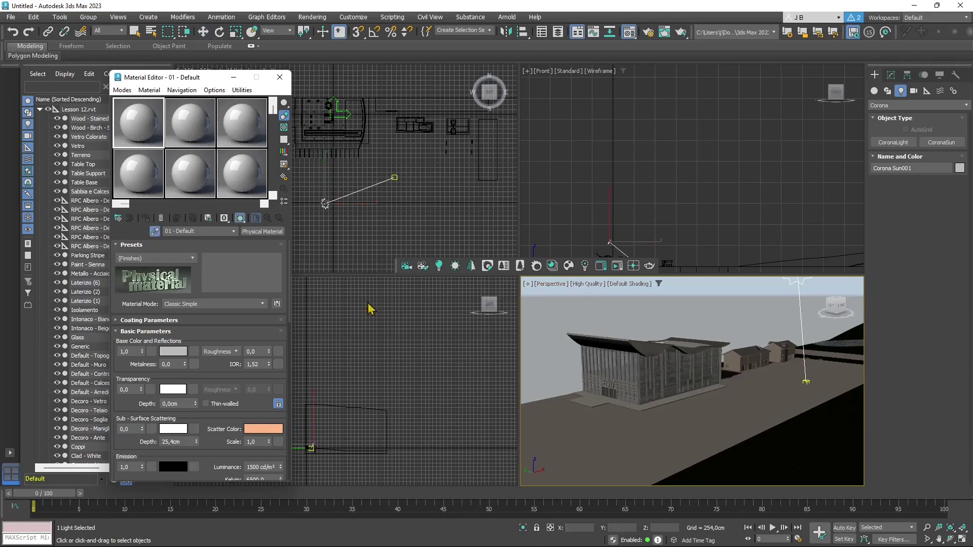
{"action": "left_click", "coordinate": [770, 445]}
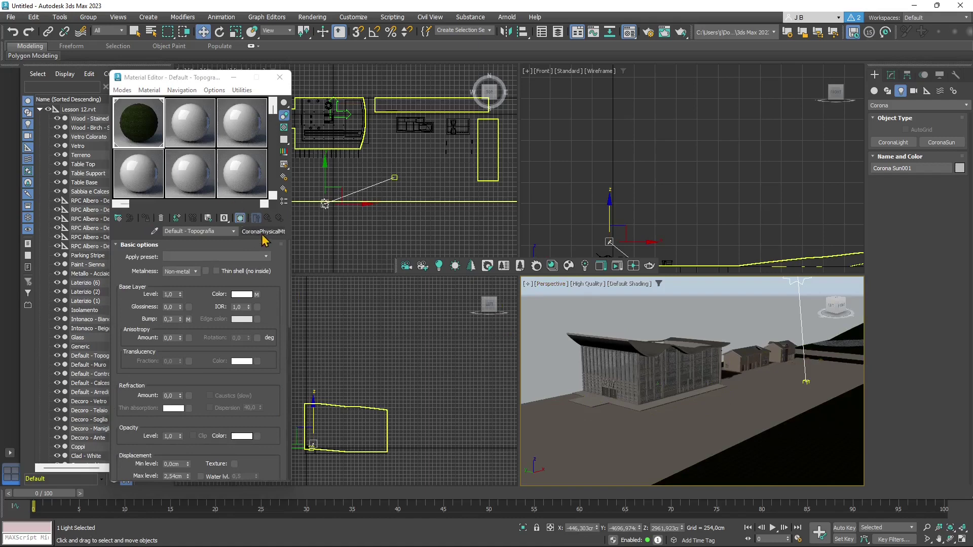
Pick the building's Vetro Colorato glass into slot 2, check it, and close the editor
{"action": "left_click", "coordinate": [183, 136]}
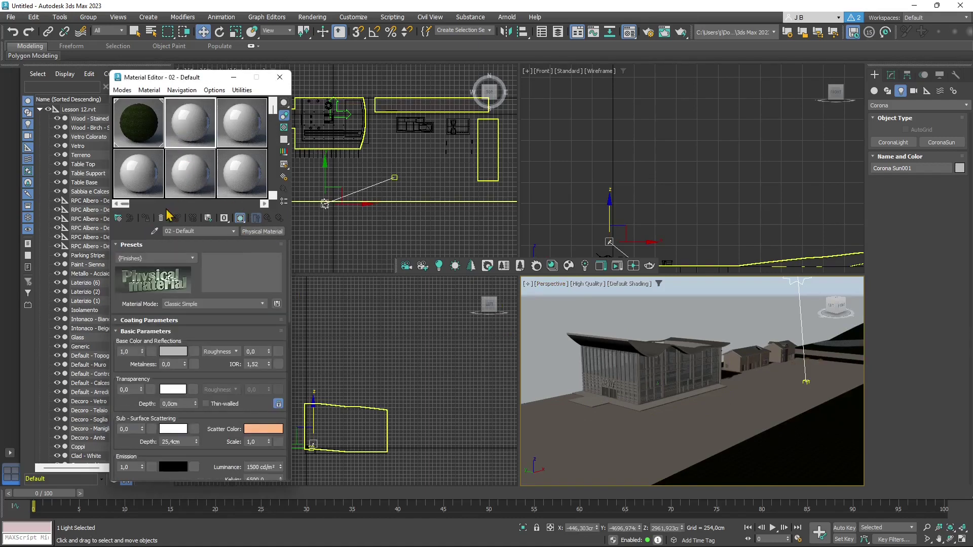
{"action": "left_click", "coordinate": [155, 231]}
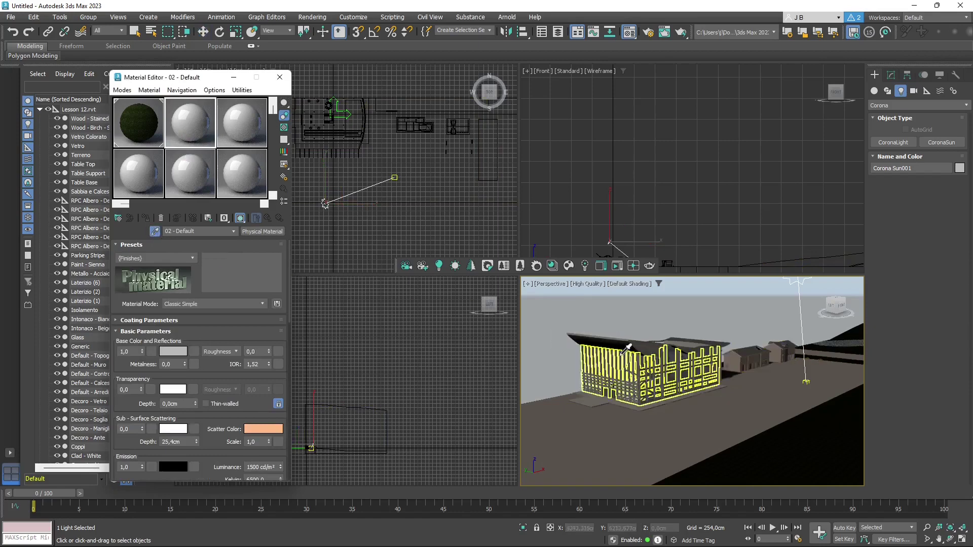
{"action": "scroll", "coordinate": [631, 355], "scroll_direction": "up", "scroll_amount": 5}
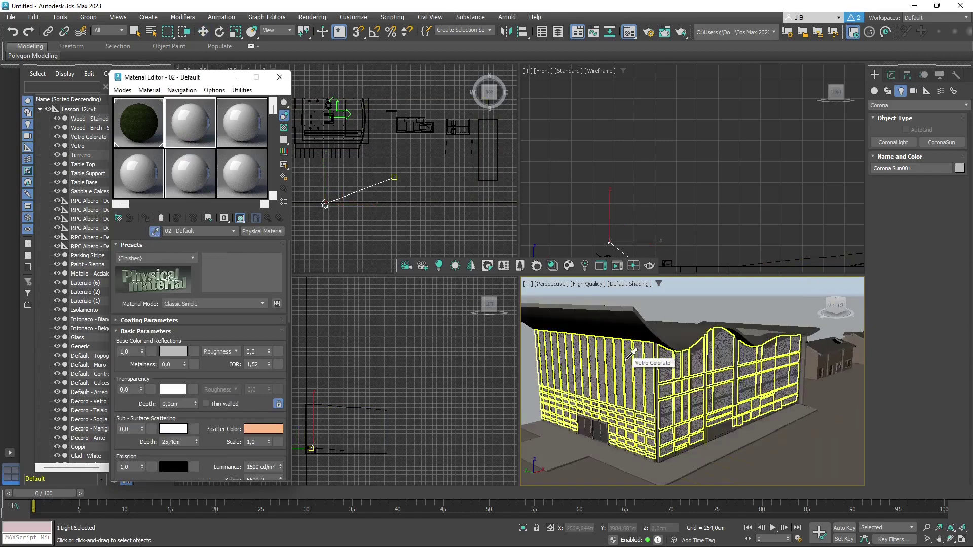
{"action": "left_click", "coordinate": [630, 357]}
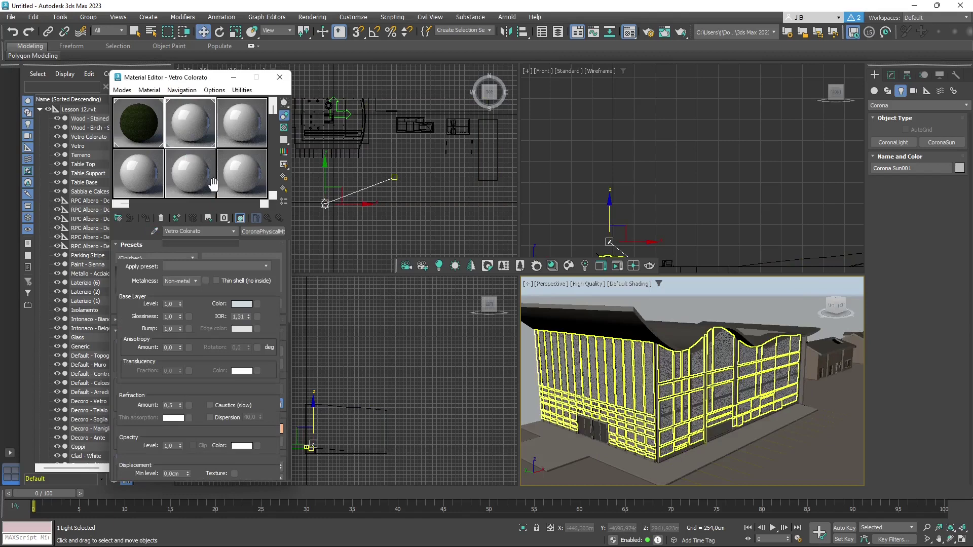
{"action": "left_click", "coordinate": [196, 136]}
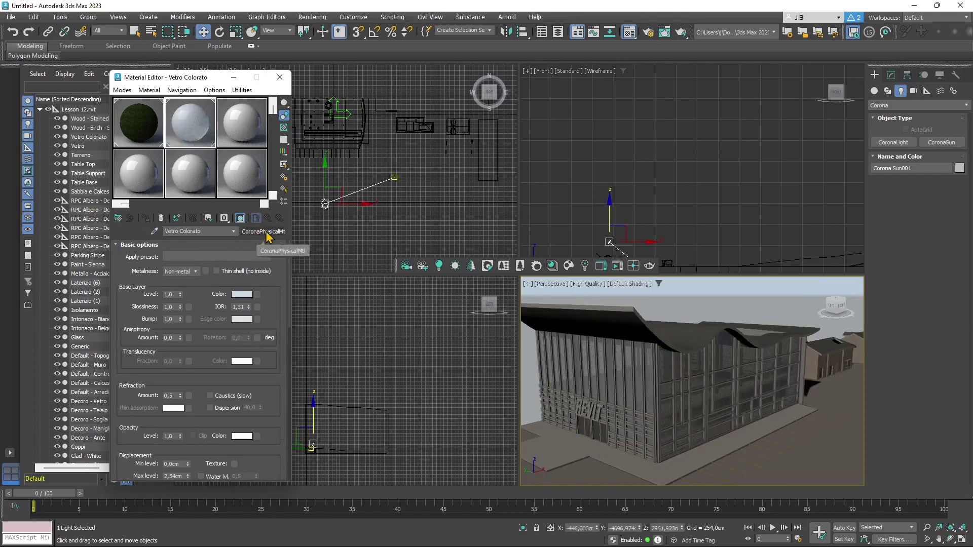
{"action": "left_click", "coordinate": [279, 78]}
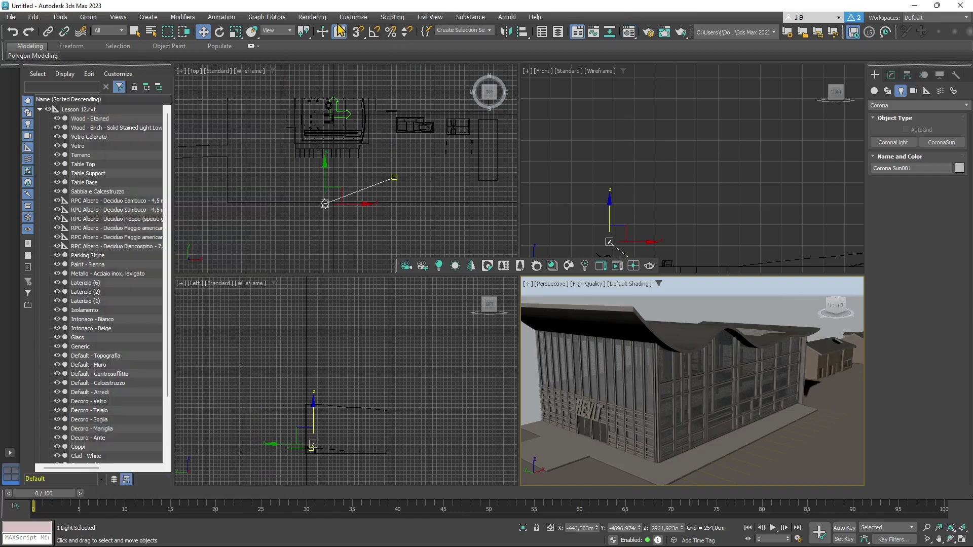
Open Environment and Effects and clear the existing Physical Sun & Sky environment map
{"action": "left_click", "coordinate": [629, 33]}
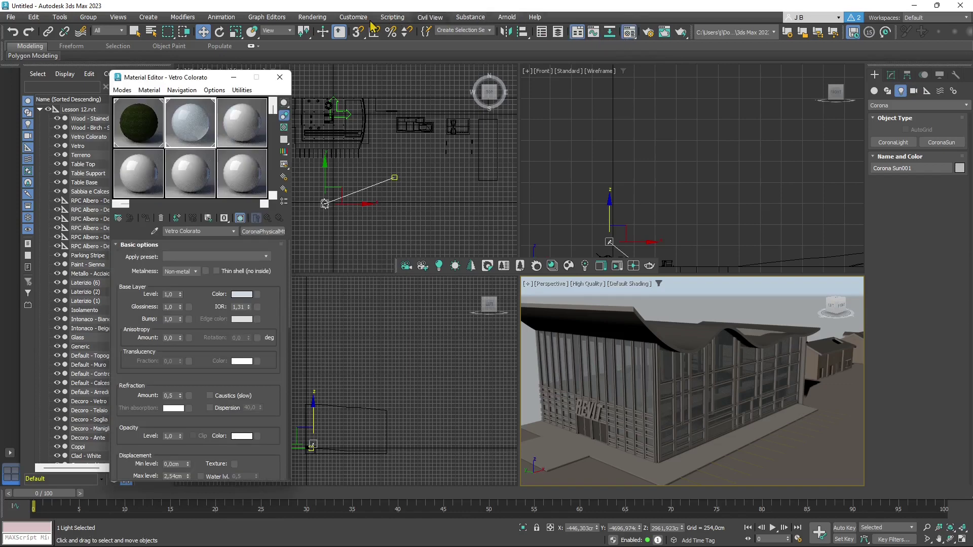
{"action": "left_click", "coordinate": [313, 18]}
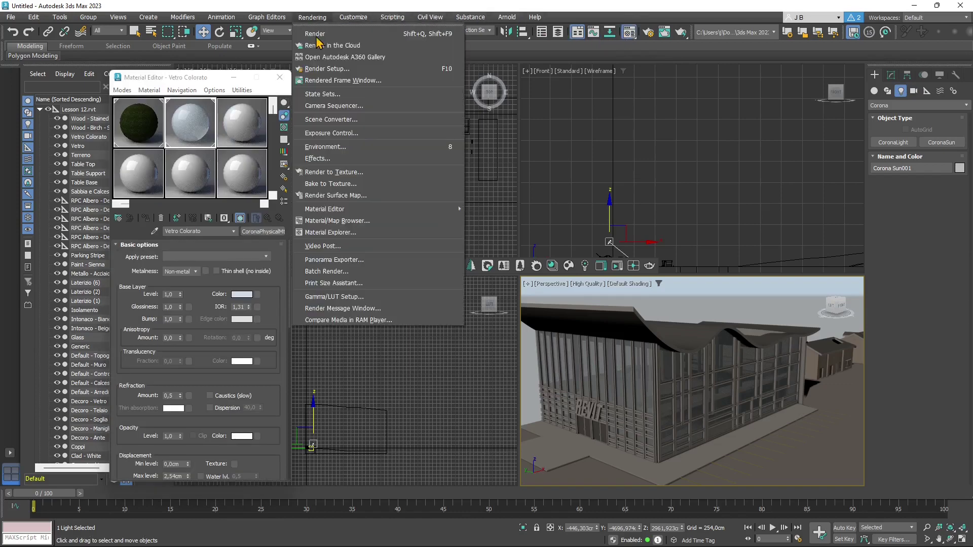
{"action": "left_click", "coordinate": [334, 145]}
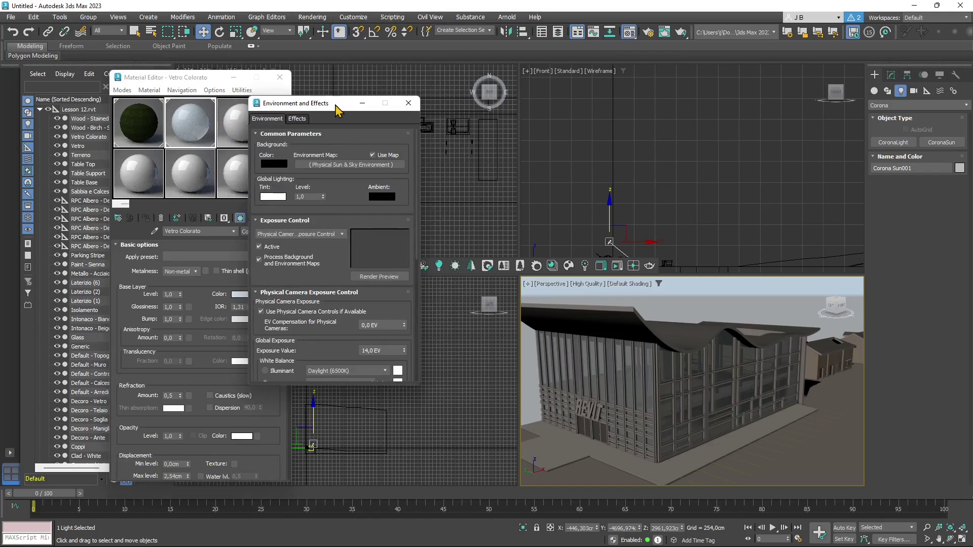
{"action": "left_click_drag", "start_coordinate": [337, 109], "coordinate": [439, 93]}
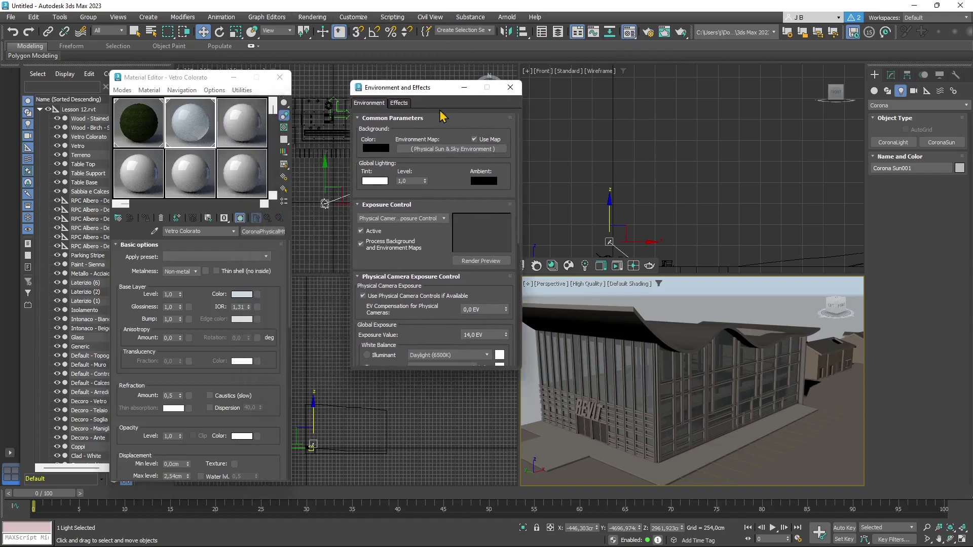
{"action": "right_click", "coordinate": [426, 155]}
{"action": "left_click", "coordinate": [450, 175]}
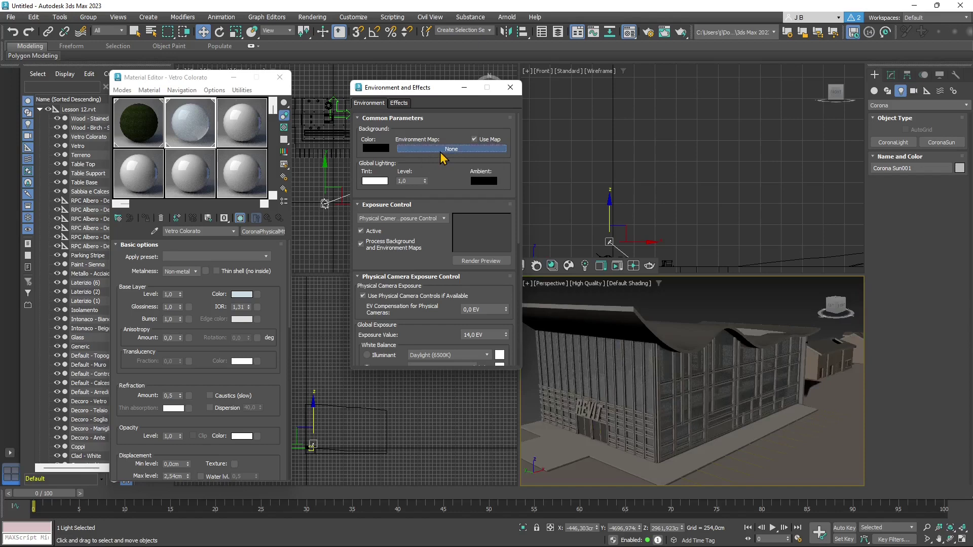
Search the map browser for 'sky' and assign CoronaSky as the environment map
{"action": "left_click", "coordinate": [441, 152]}
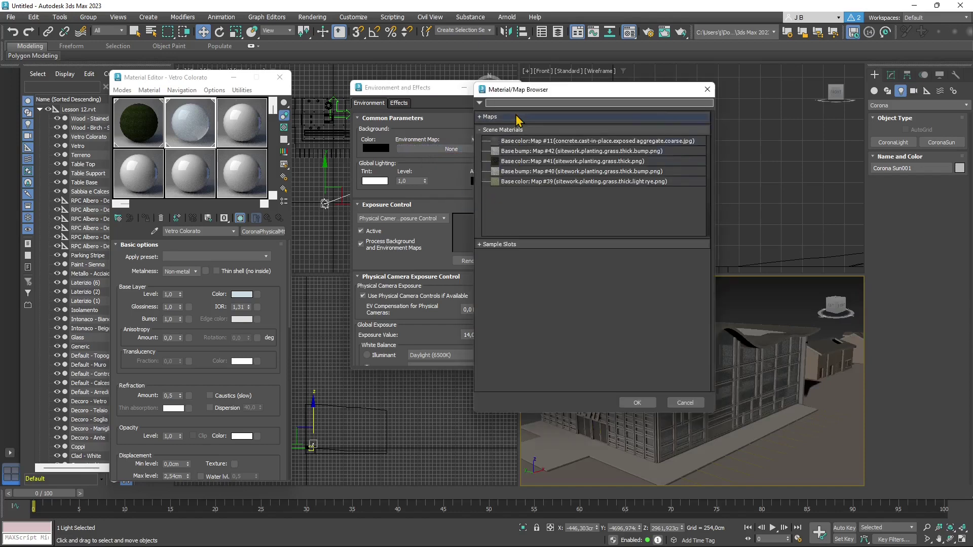
{"action": "type", "text": "corona"}
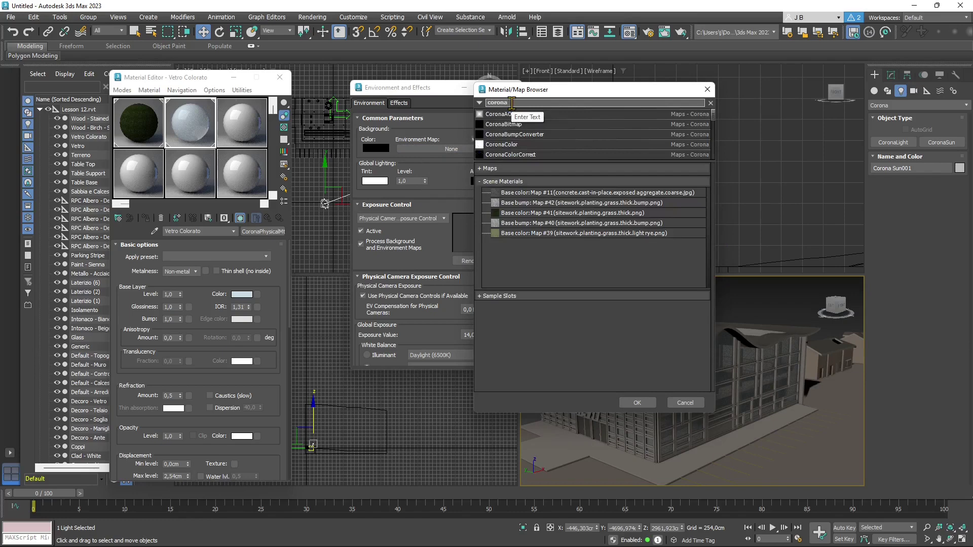
{"action": "double_click", "coordinate": [512, 103]}
{"action": "type", "text": "sky"}
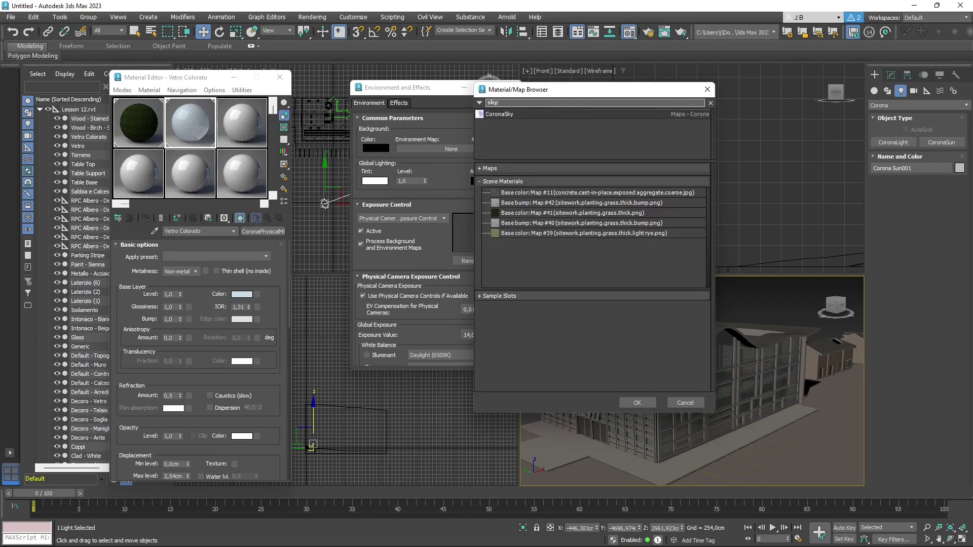
{"action": "mouse_move", "coordinate": [499, 114]}
{"action": "left_mouse_down"}
{"action": "mouse_move", "coordinate": [238, 125]}
{"action": "mouse_move", "coordinate": [390, 146]}
{"action": "mouse_move", "coordinate": [435, 167]}
{"action": "mouse_move", "coordinate": [504, 113]}
{"action": "left_mouse_up"}
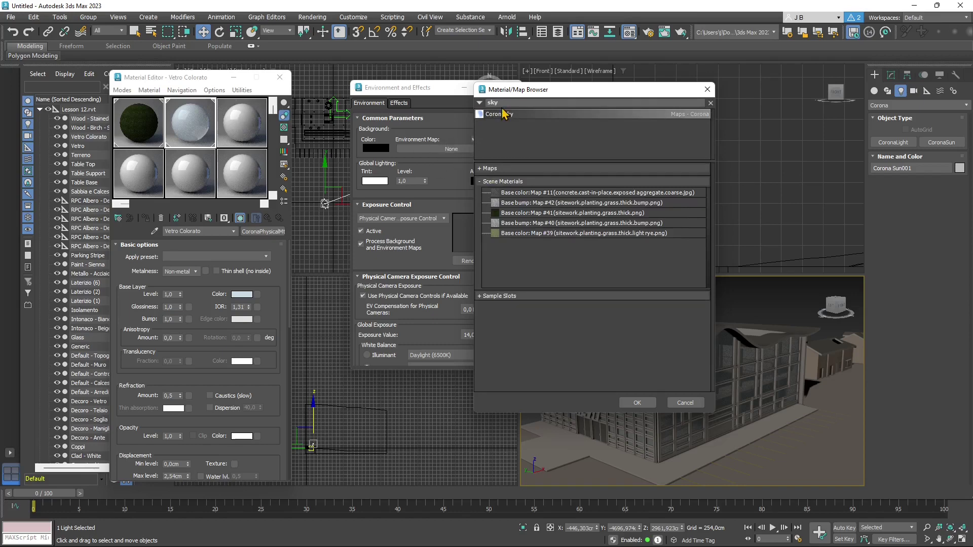
{"action": "double_click", "coordinate": [503, 116]}
{"action": "left_click", "coordinate": [446, 117]}
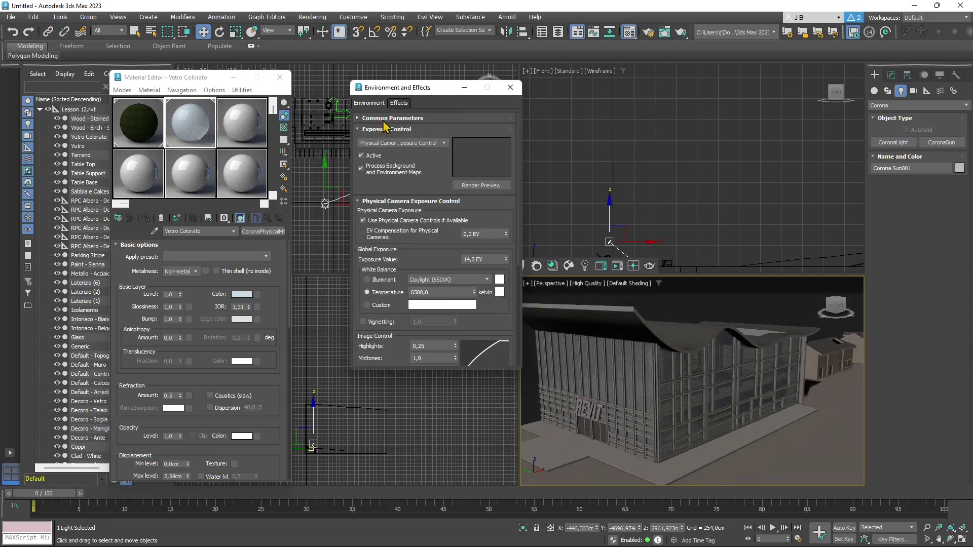
{"action": "left_click", "coordinate": [358, 120]}
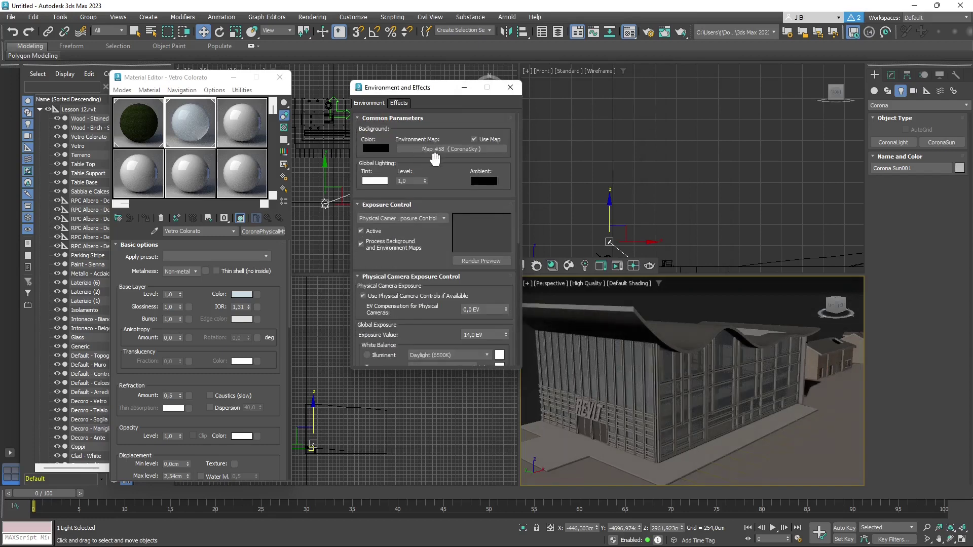
Instance the CoronaSky map into a material slot, then close Environment and Effects and the Material Editor
{"action": "left_click_drag", "start_coordinate": [309, 136], "coordinate": [254, 136]}
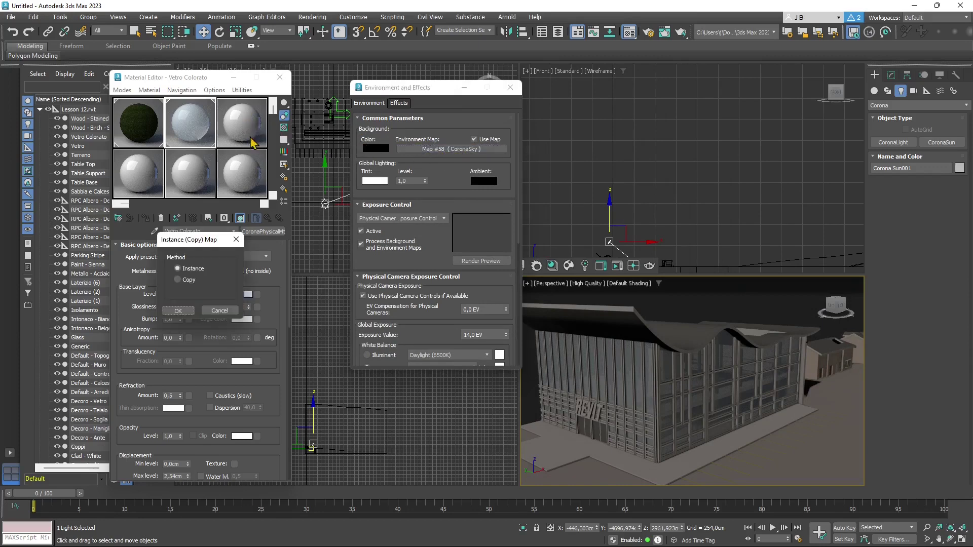
{"action": "left_click", "coordinate": [180, 311]}
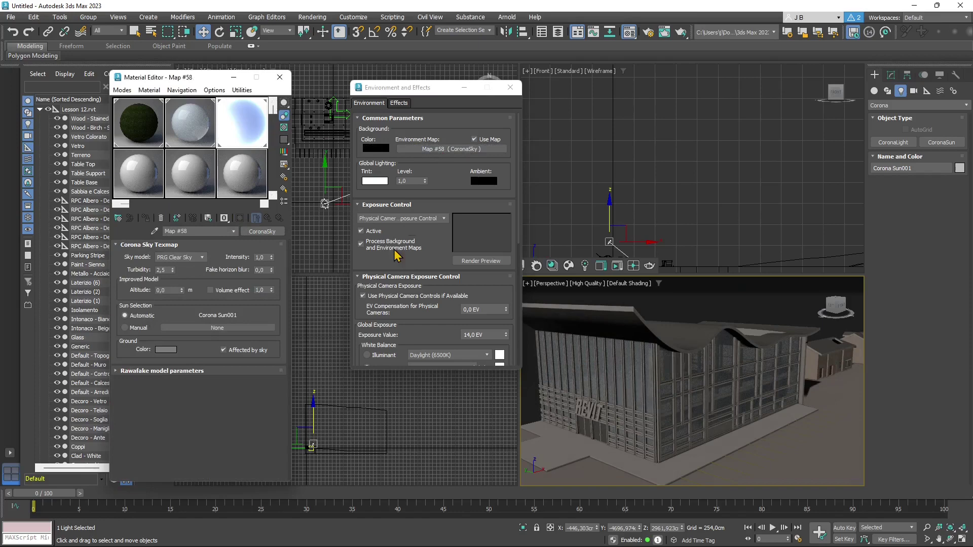
{"action": "left_click", "coordinate": [509, 92]}
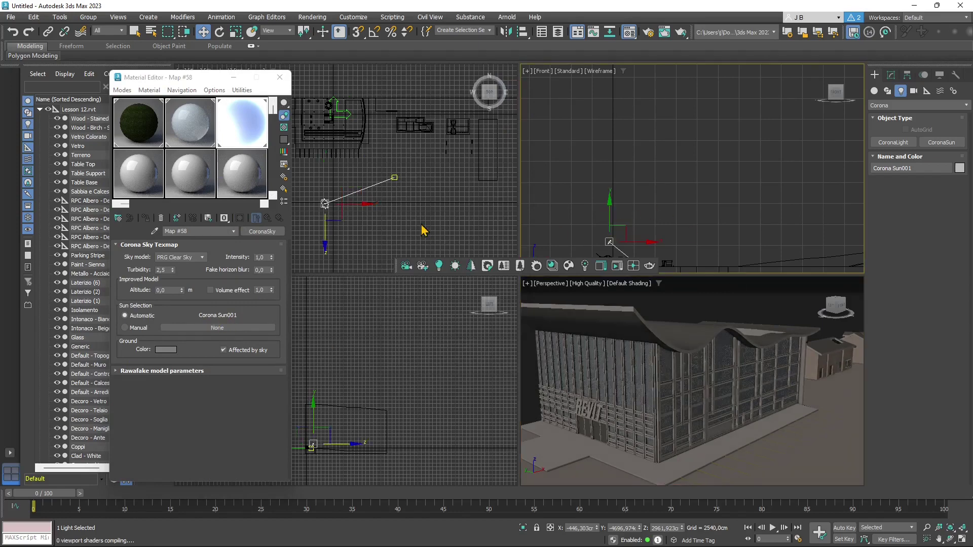
{"action": "middle_click_drag", "start_coordinate": [375, 199], "coordinate": [392, 194]}
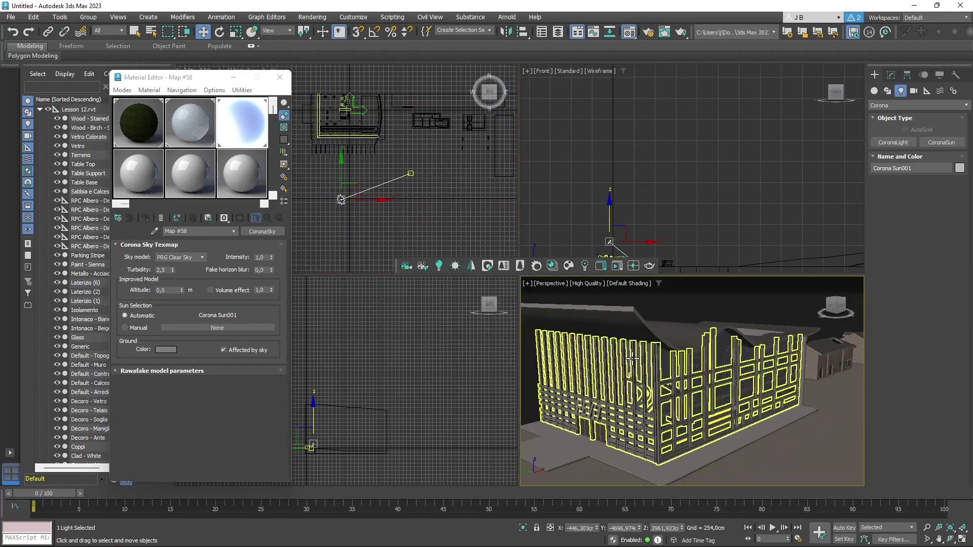
{"action": "left_click", "coordinate": [280, 77]}
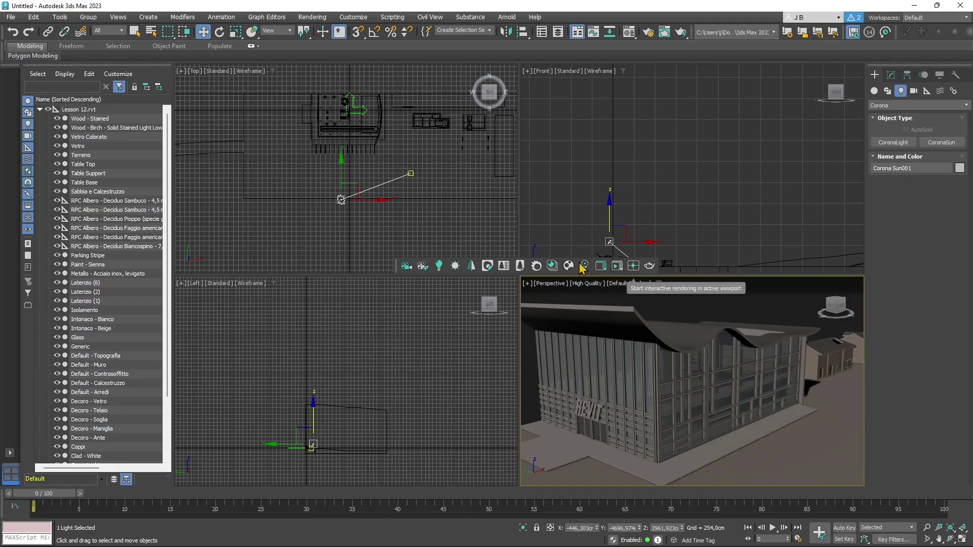
Zoom extents all views, then zoom and pan the viewports in on the building
{"action": "left_click", "coordinate": [961, 529]}
{"action": "scroll", "coordinate": [639, 204], "scroll_direction": "up", "scroll_amount": 5}
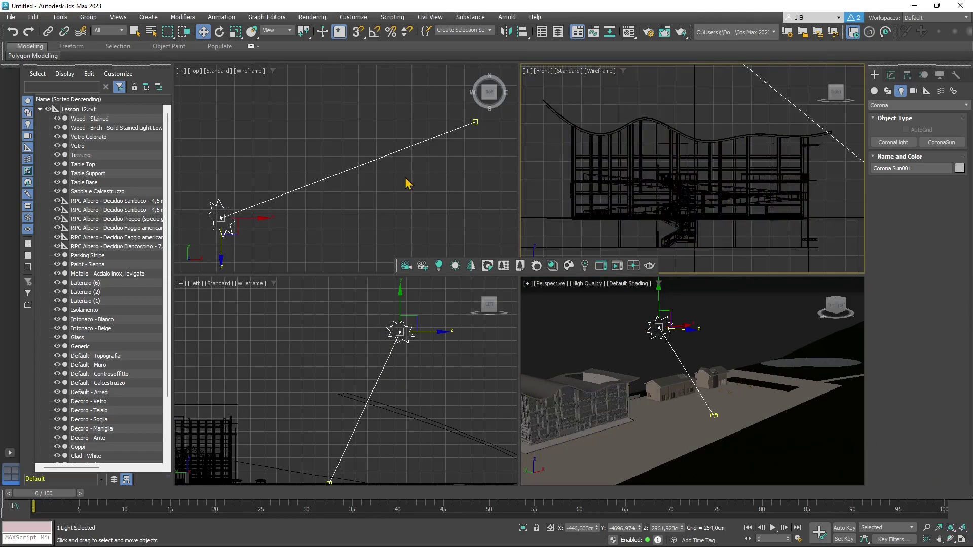
{"action": "scroll", "coordinate": [363, 398], "scroll_direction": "up", "scroll_amount": 6}
{"action": "middle_click_drag", "start_coordinate": [406, 388], "coordinate": [365, 369]}
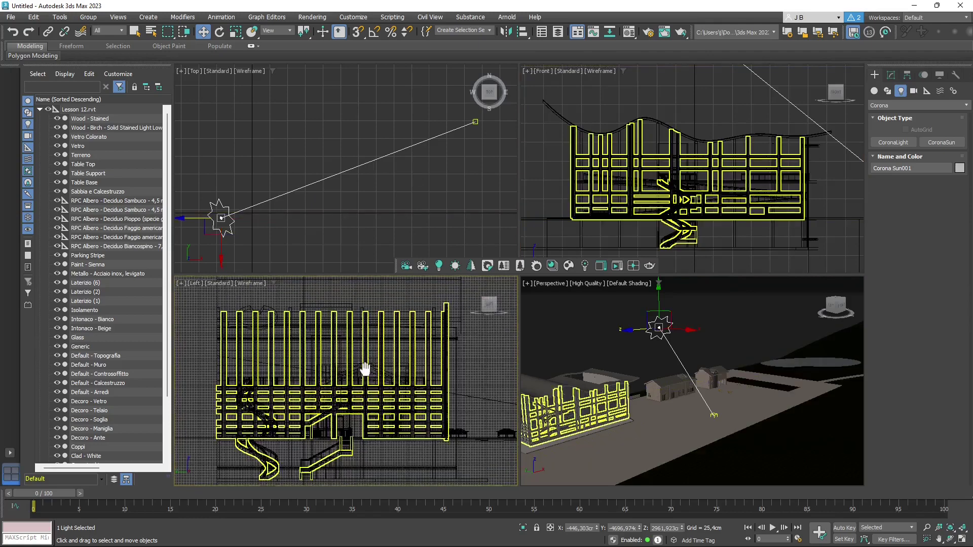
{"action": "scroll", "coordinate": [654, 400], "scroll_direction": "up", "scroll_amount": 4}
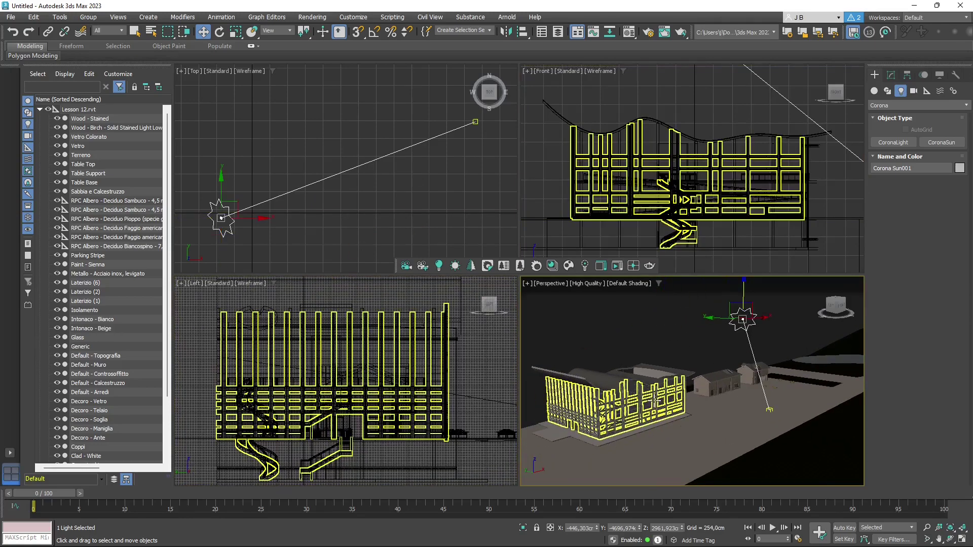
{"action": "scroll", "coordinate": [655, 400], "scroll_direction": "up", "scroll_amount": 3}
{"action": "middle_click_drag", "start_coordinate": [654, 400], "coordinate": [695, 406], "text": "alt"}
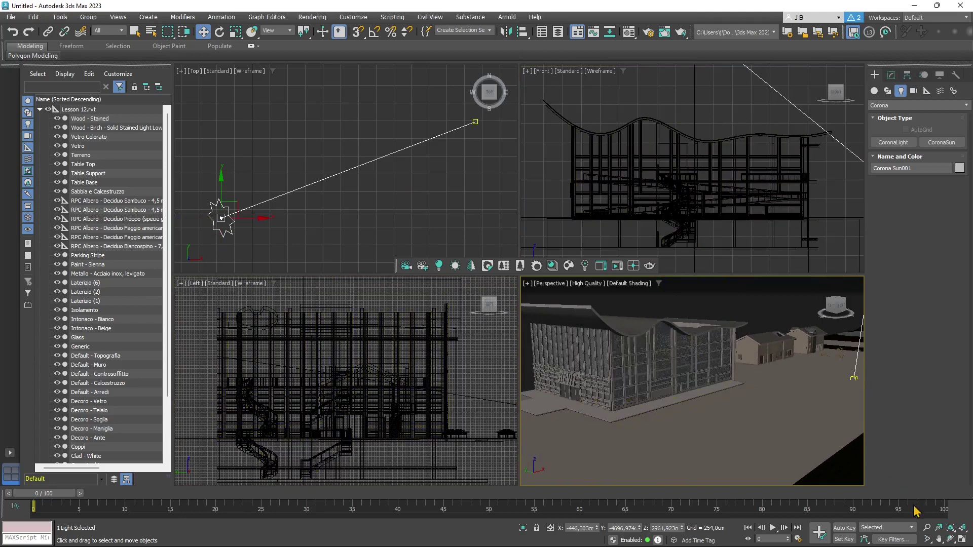
Orbit and zoom the Perspective view to a low three-quarter angle on the facade
{"action": "left_click", "coordinate": [950, 539]}
{"action": "left_click_drag", "start_coordinate": [686, 402], "coordinate": [753, 401]}
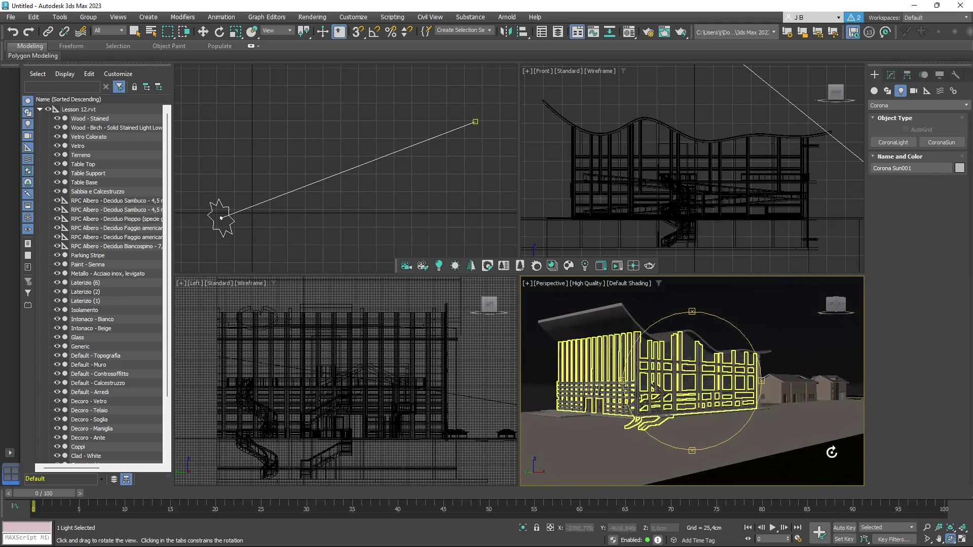
{"action": "left_click", "coordinate": [928, 528]}
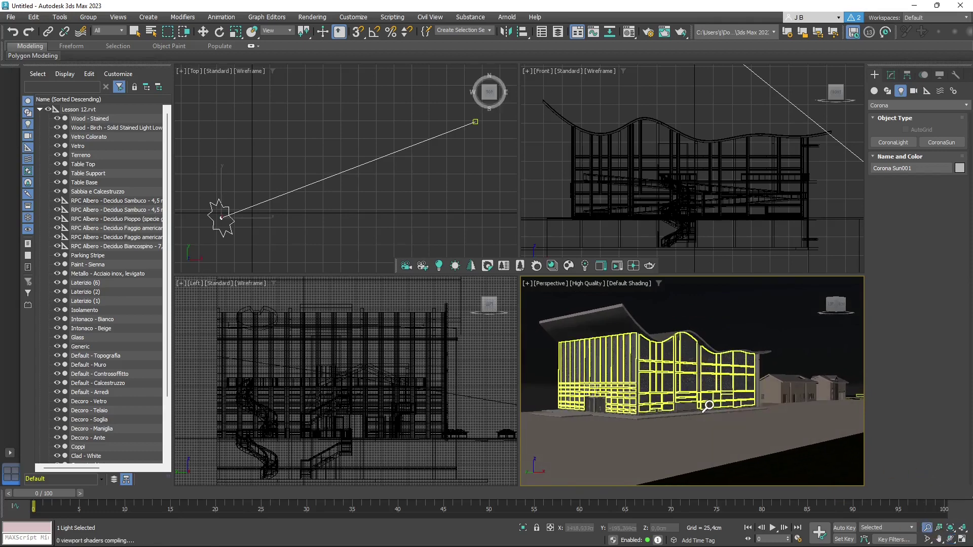
{"action": "left_click_drag", "start_coordinate": [708, 406], "coordinate": [725, 413]}
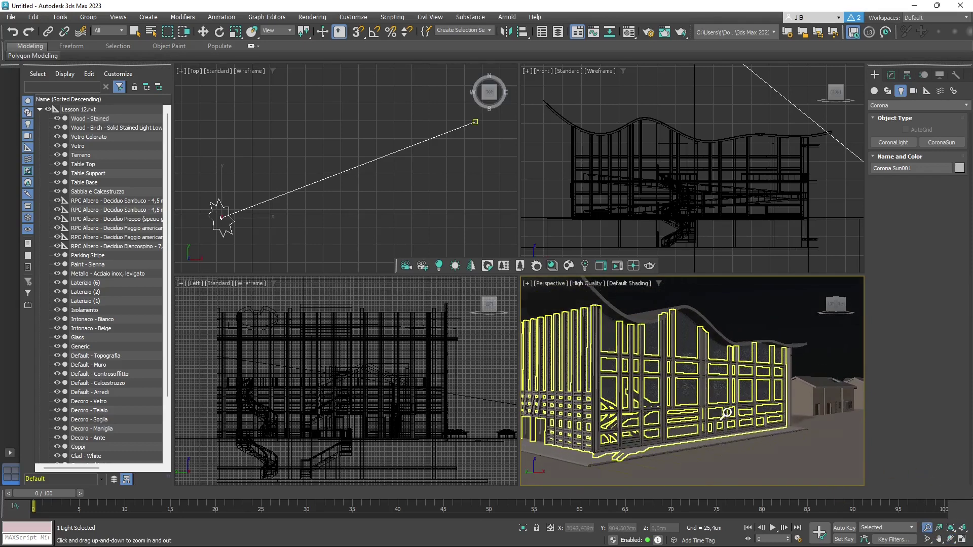
{"action": "left_click", "coordinate": [951, 528]}
{"action": "left_click", "coordinate": [928, 540]}
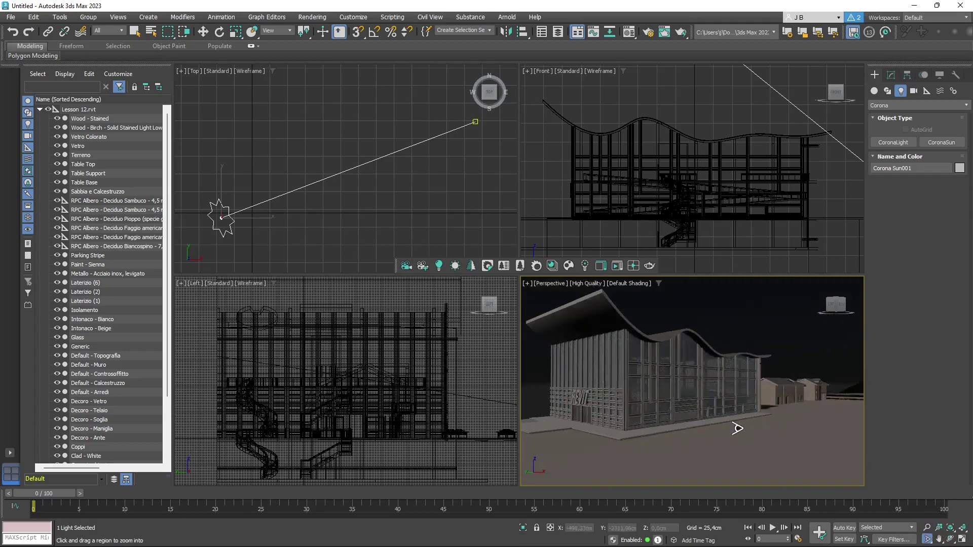
{"action": "left_click", "coordinate": [951, 539]}
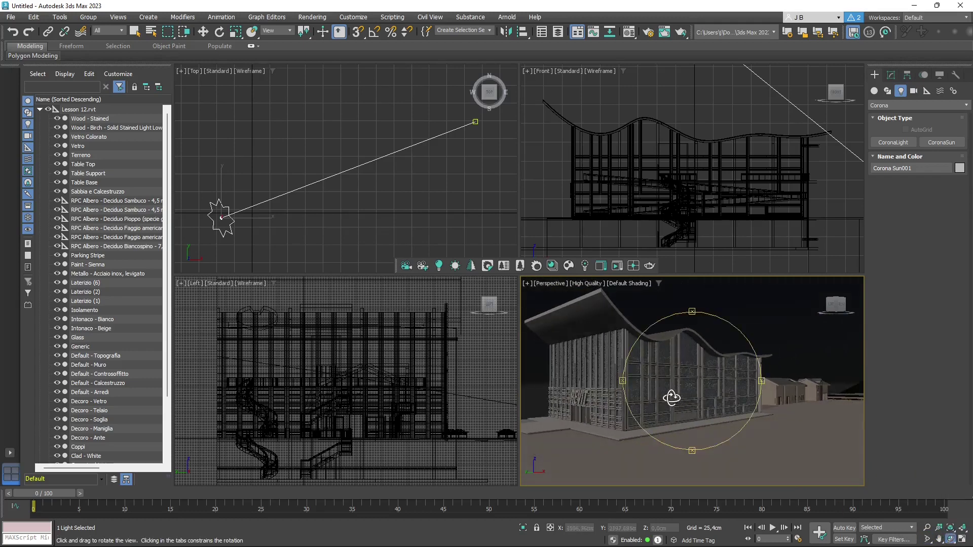
{"action": "left_click_drag", "start_coordinate": [672, 398], "coordinate": [671, 397]}
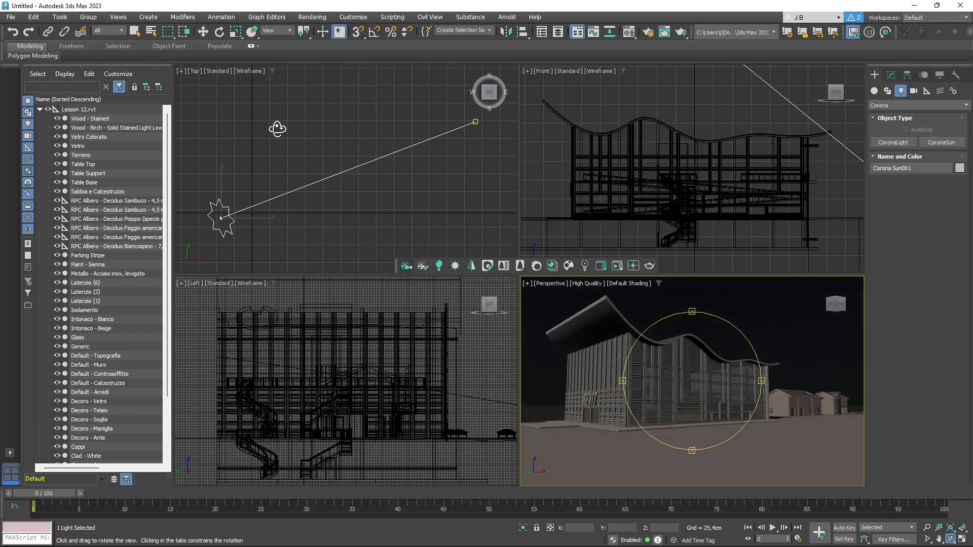
{"action": "left_click", "coordinate": [135, 32]}
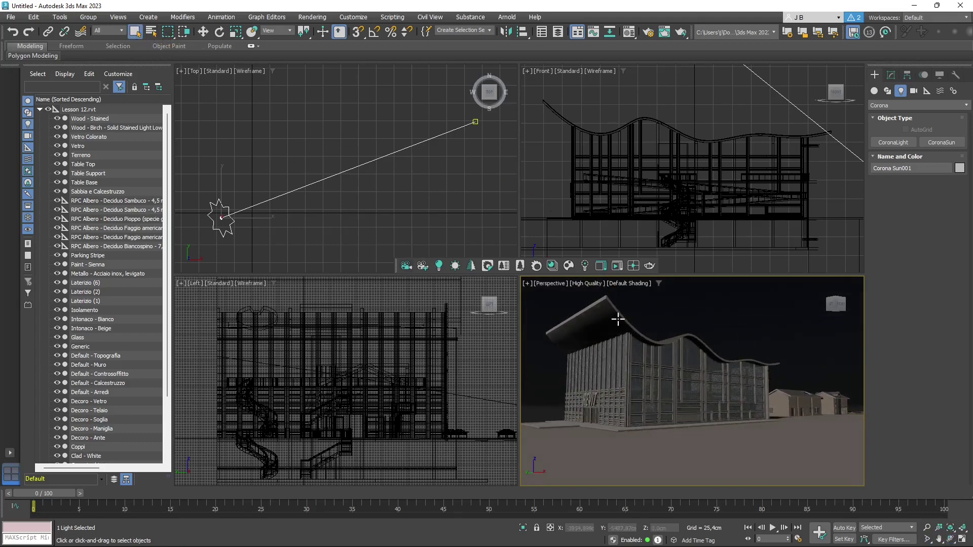
Run and stop a Corona interactive render of the perspective view, then show the VFB Post tab
{"action": "left_click", "coordinate": [615, 269]}
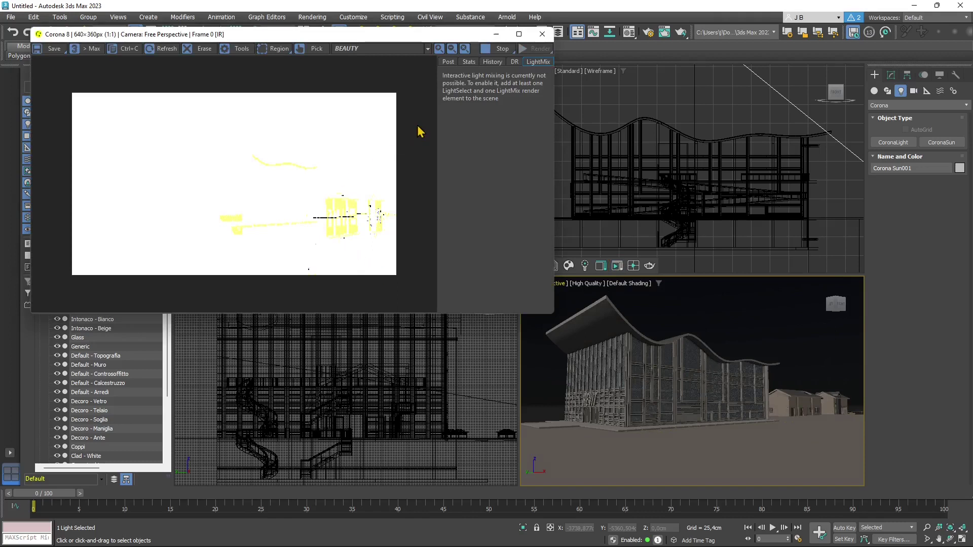
{"action": "left_click", "coordinate": [502, 49]}
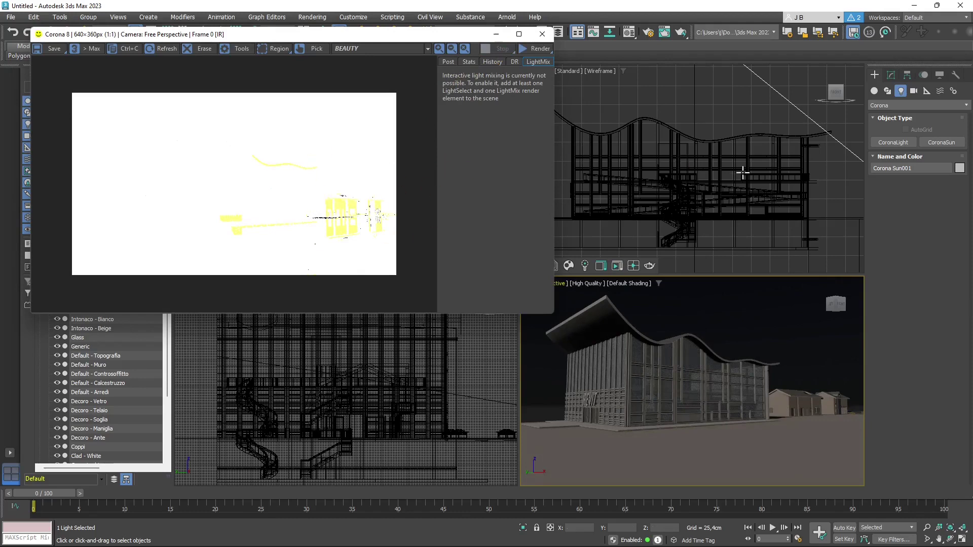
{"action": "scroll", "coordinate": [683, 168], "scroll_direction": "down", "scroll_amount": 2}
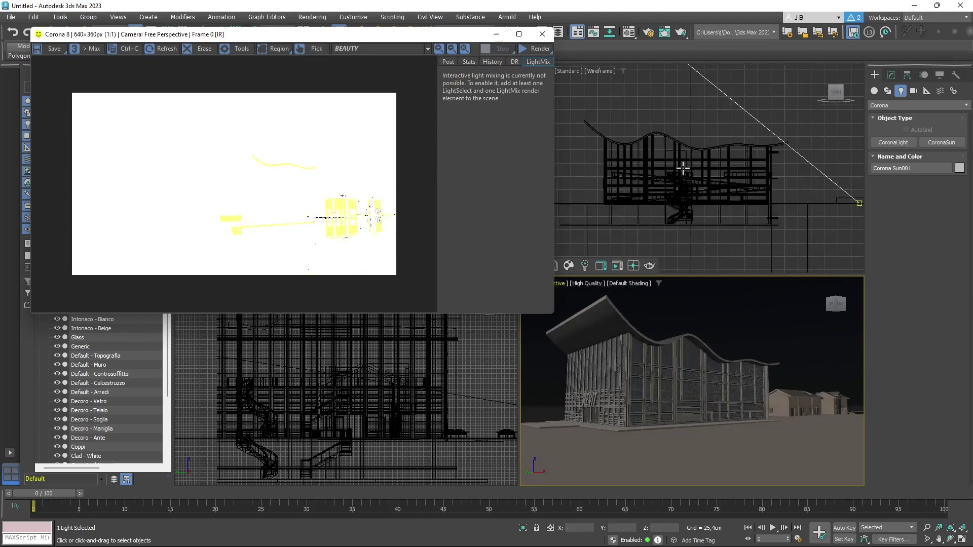
{"action": "left_click", "coordinate": [448, 63]}
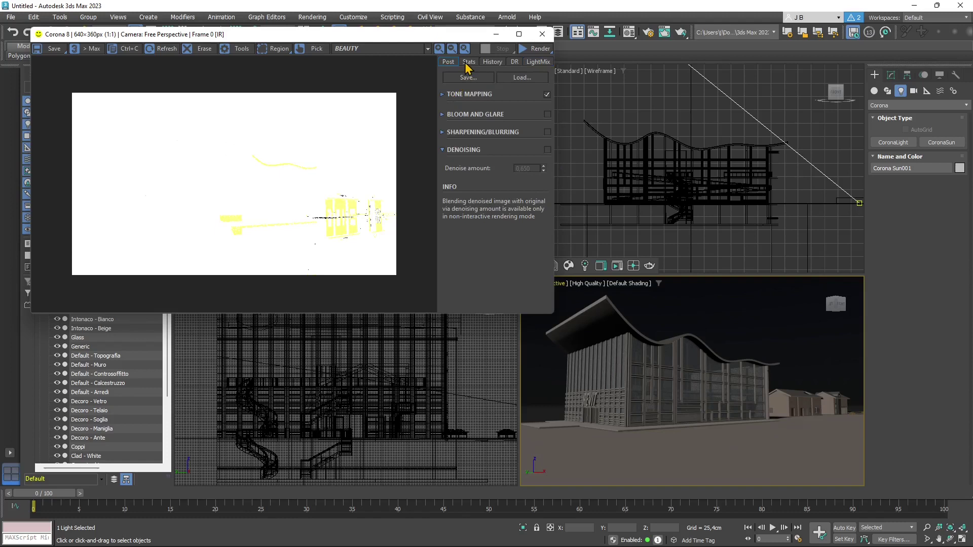
Expand Tone Mapping and drag Simple Exposure down to about -9,349
{"action": "left_click", "coordinate": [445, 102]}
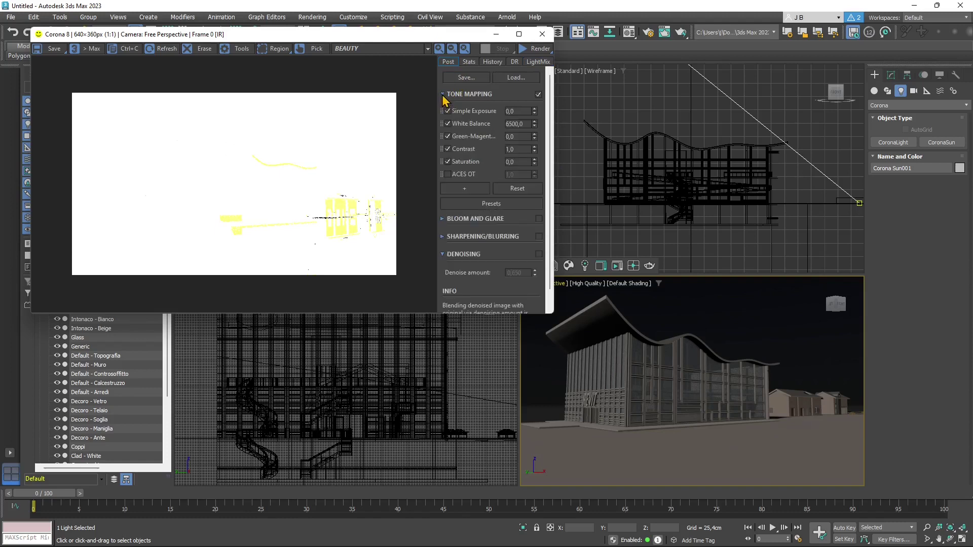
{"action": "left_click_drag", "start_coordinate": [535, 111], "coordinate": [515, 336]}
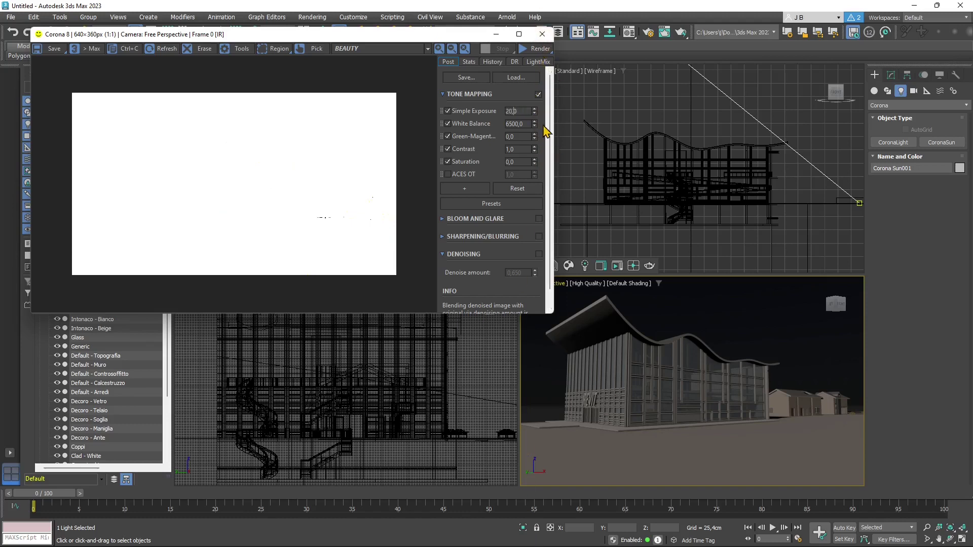
{"action": "left_click_drag", "start_coordinate": [544, 145], "coordinate": [548, 287]}
{"action": "left_click_drag", "start_coordinate": [554, 441], "coordinate": [547, 150]}
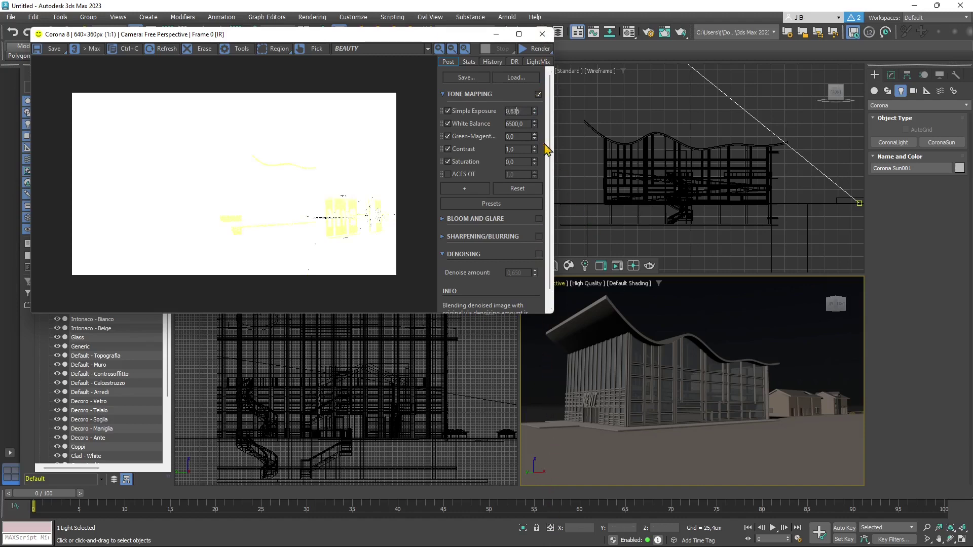
{"action": "left_click_drag", "start_coordinate": [544, 200], "coordinate": [543, 356]}
{"action": "left_click_drag", "start_coordinate": [555, 514], "coordinate": [538, 64]}
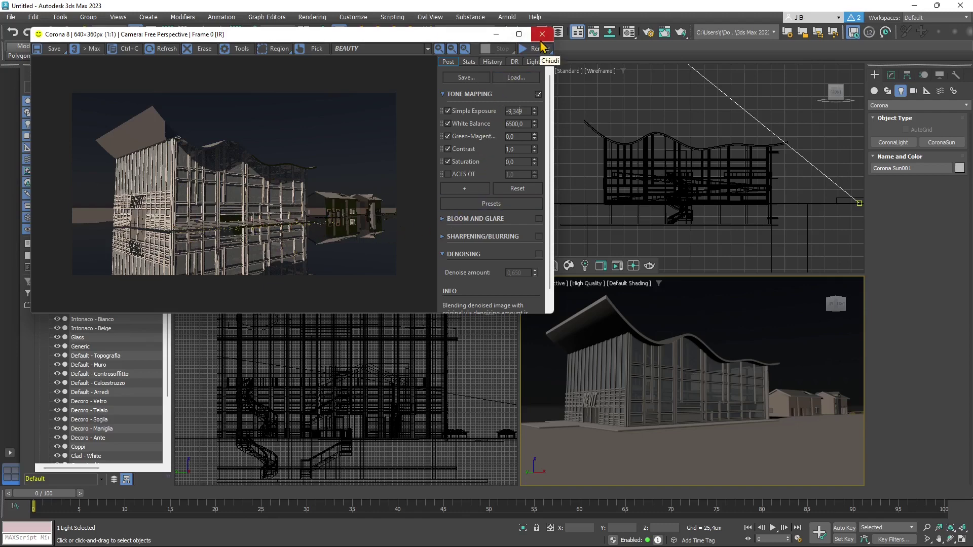
{"action": "left_click_drag", "start_coordinate": [478, 37], "coordinate": [487, 67]}
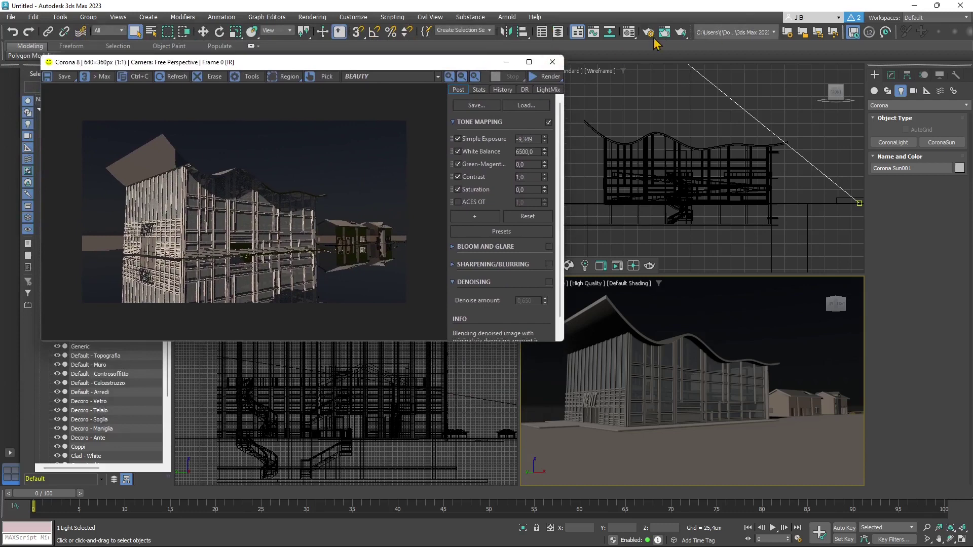
Inspect the Default - Topografia material's glossiness and base parameters in the Material Editor
{"action": "left_click", "coordinate": [632, 43]}
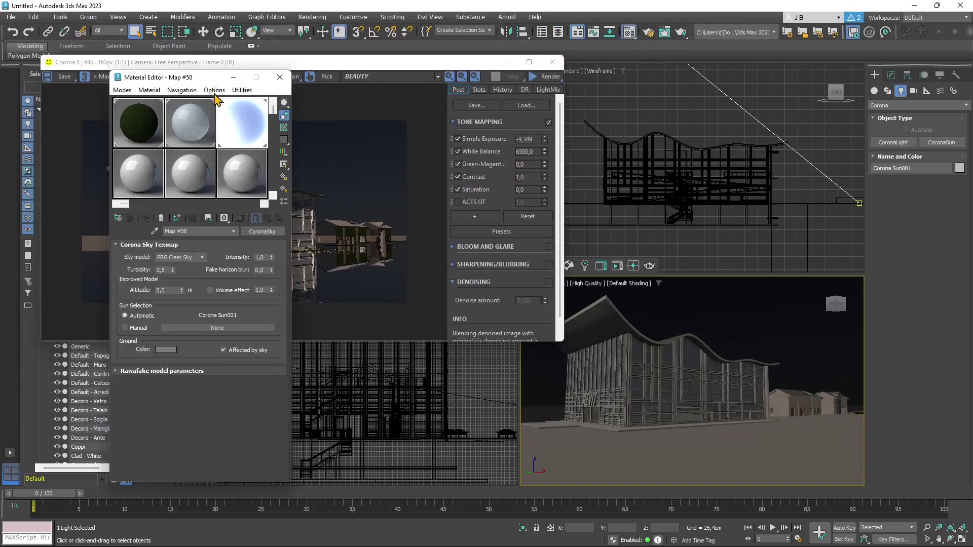
{"action": "left_click_drag", "start_coordinate": [192, 68], "coordinate": [699, 84]}
{"action": "left_click", "coordinate": [633, 119]}
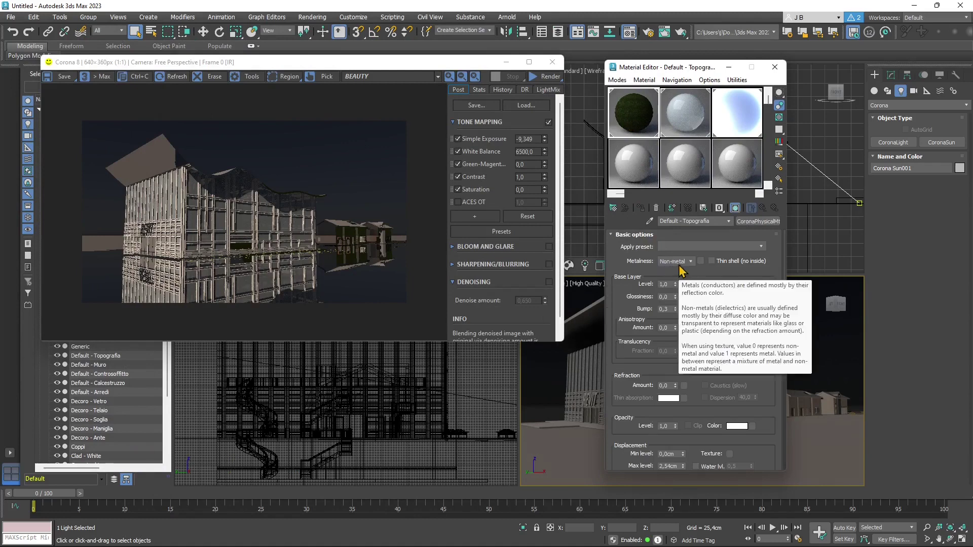
{"action": "left_click", "coordinate": [664, 297]}
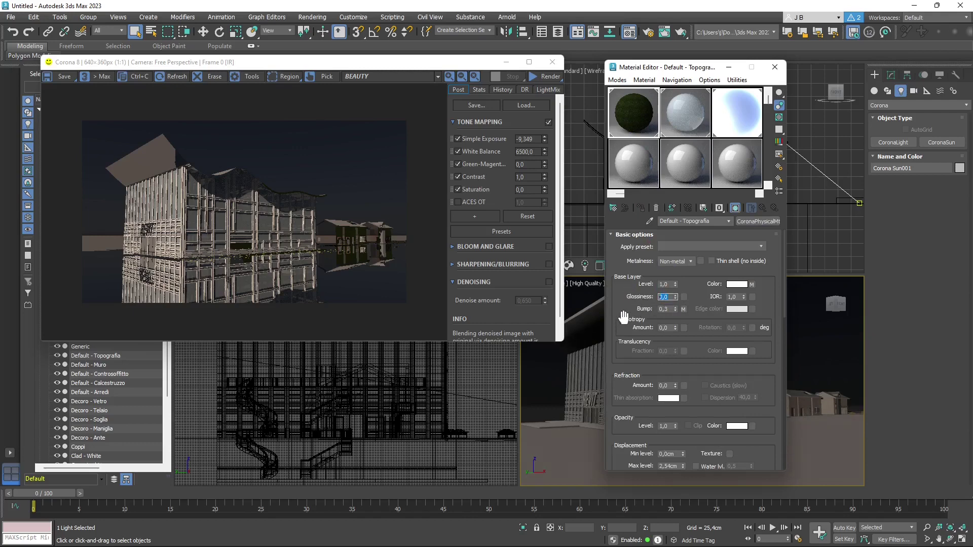
{"action": "scroll", "coordinate": [631, 309], "scroll_direction": "down", "scroll_amount": 2}
{"action": "left_click_drag", "start_coordinate": [631, 295], "coordinate": [630, 279]}
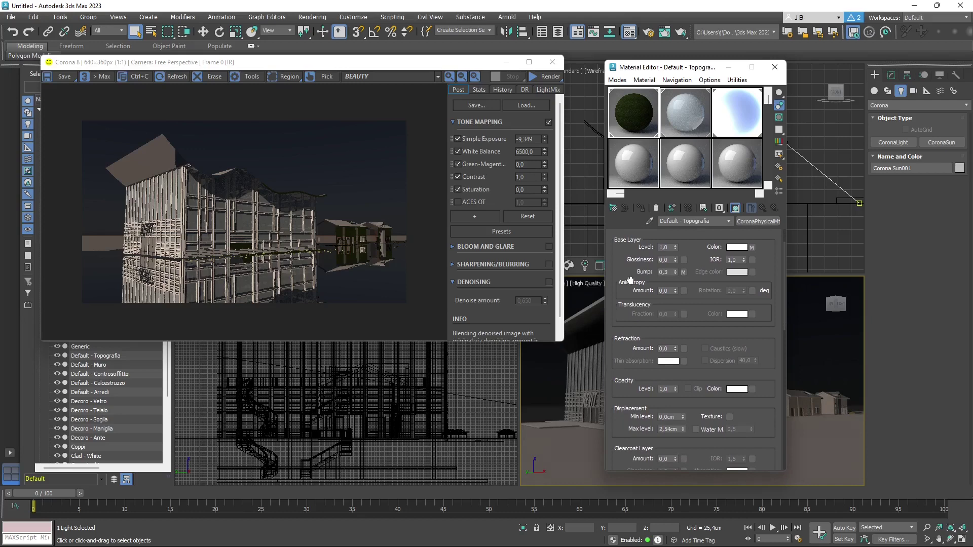
{"action": "scroll", "coordinate": [634, 324], "scroll_direction": "down", "scroll_amount": 2}
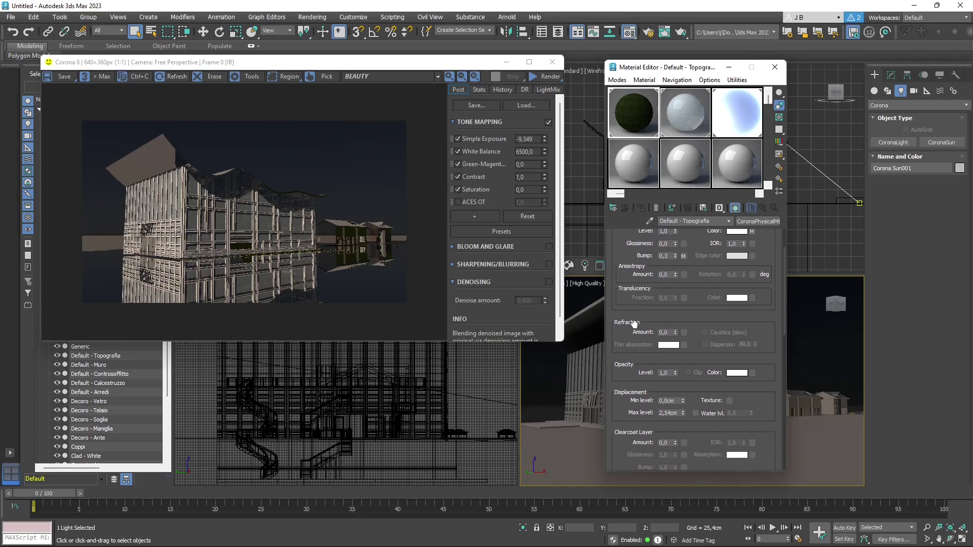
{"action": "left_click_drag", "start_coordinate": [633, 319], "coordinate": [639, 392]}
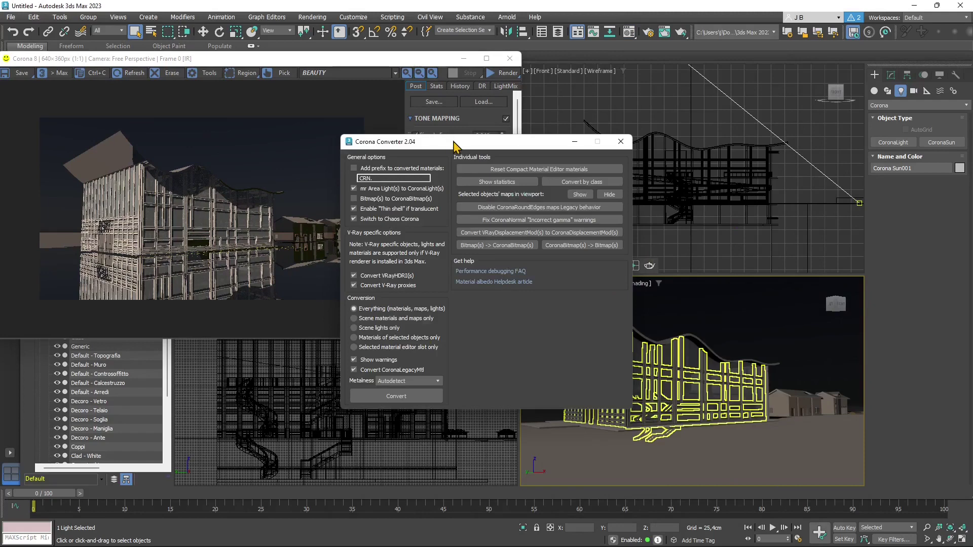
Run Corona Converter with metalness set to Force non-metal, then close the report and converter
{"action": "mouse_move", "coordinate": [454, 142]}
{"action": "left_mouse_down"}
{"action": "mouse_move", "coordinate": [463, 161]}
{"action": "mouse_move", "coordinate": [457, 132]}
{"action": "left_mouse_up"}
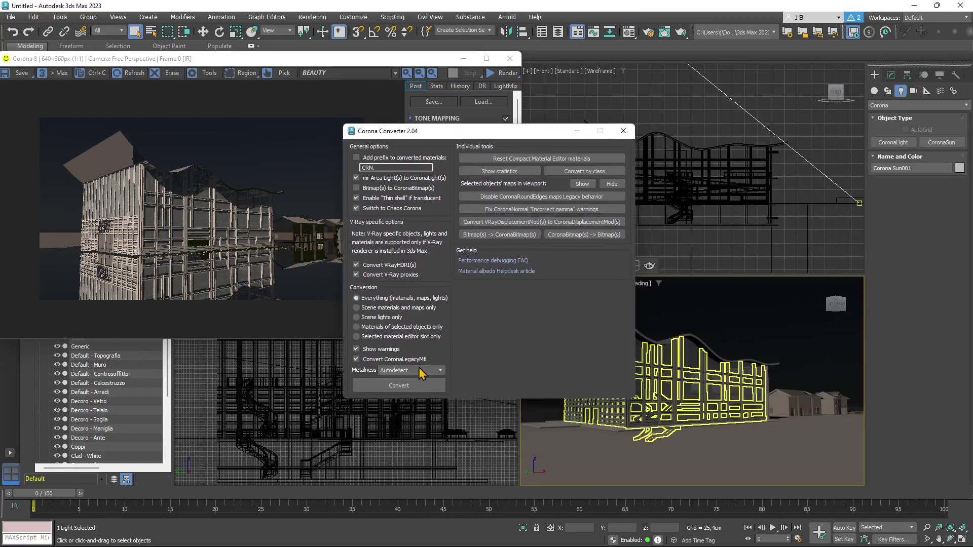
{"action": "left_click", "coordinate": [400, 372]}
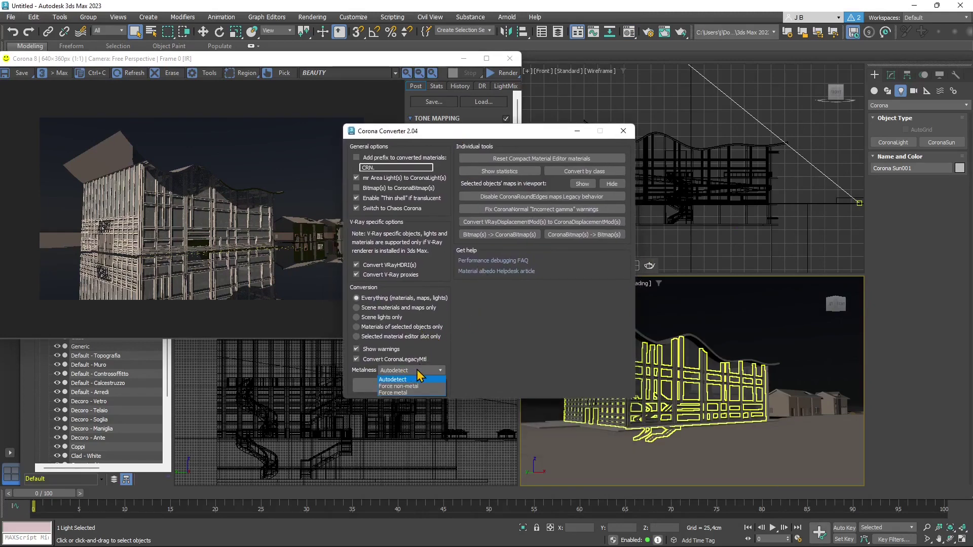
{"action": "left_click", "coordinate": [420, 388]}
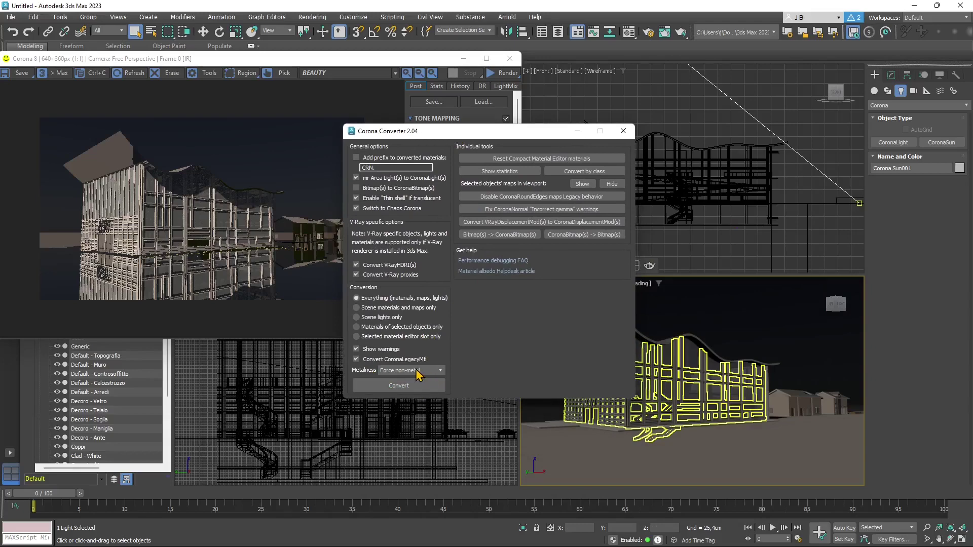
{"action": "left_click", "coordinate": [418, 386]}
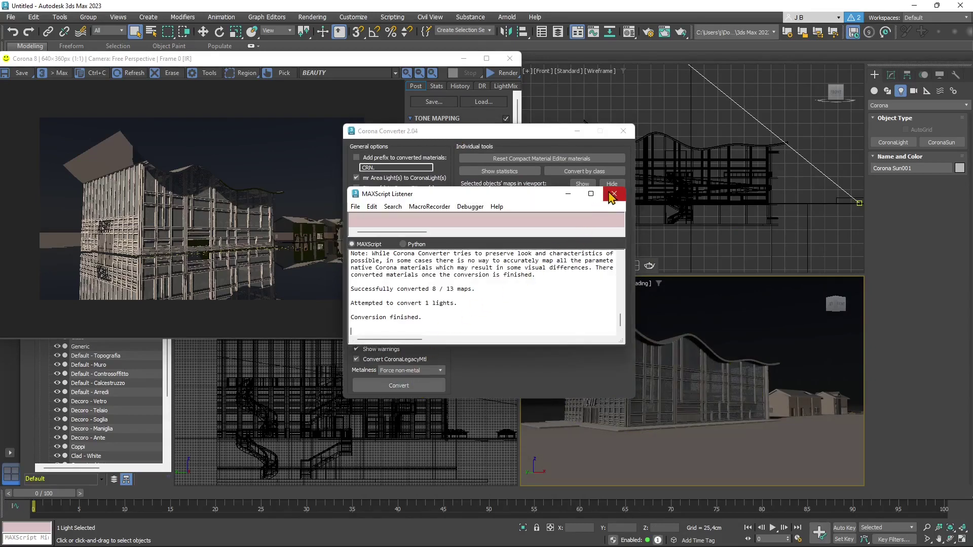
{"action": "left_click", "coordinate": [614, 196]}
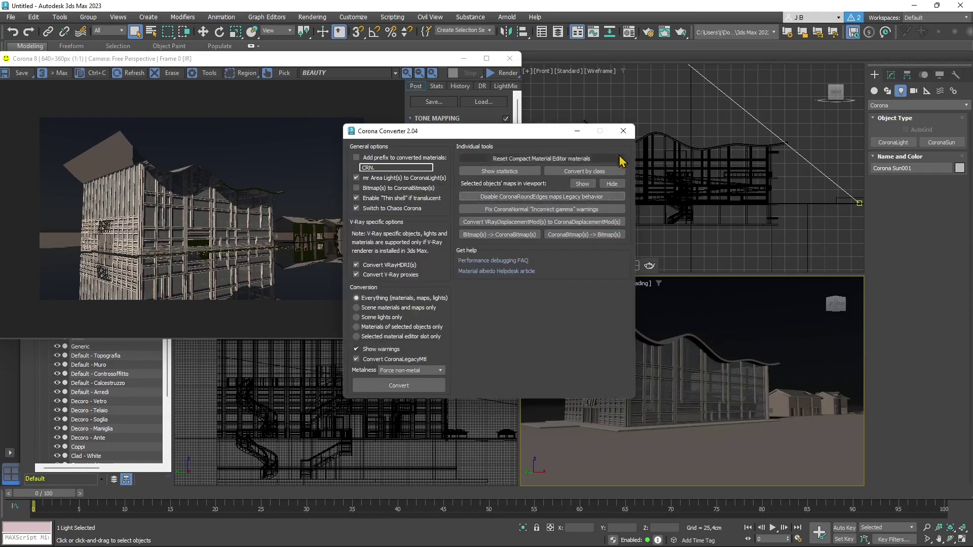
{"action": "left_click", "coordinate": [624, 132]}
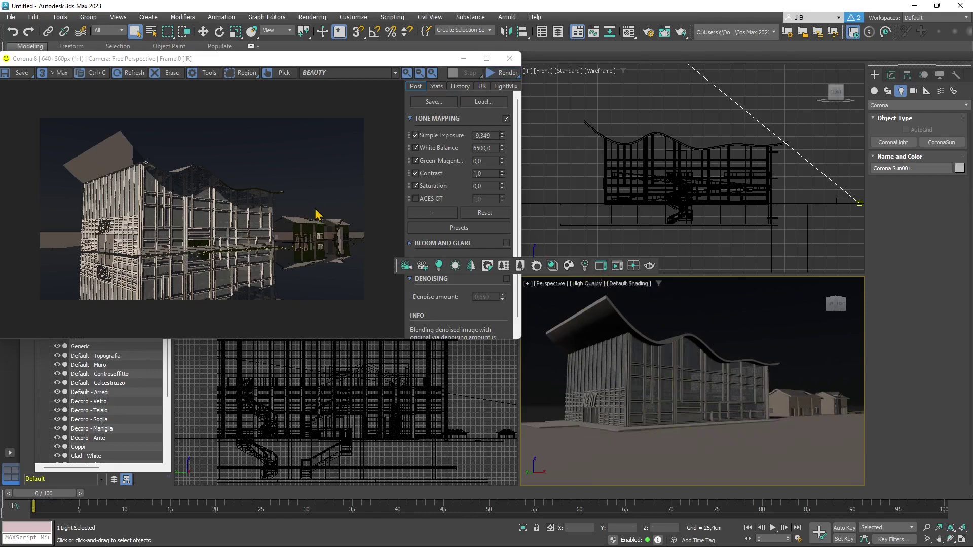
Run a 1280×720 Corona render, stop it after 14 seconds, close it, and select the ground
{"action": "left_click", "coordinate": [506, 74]}
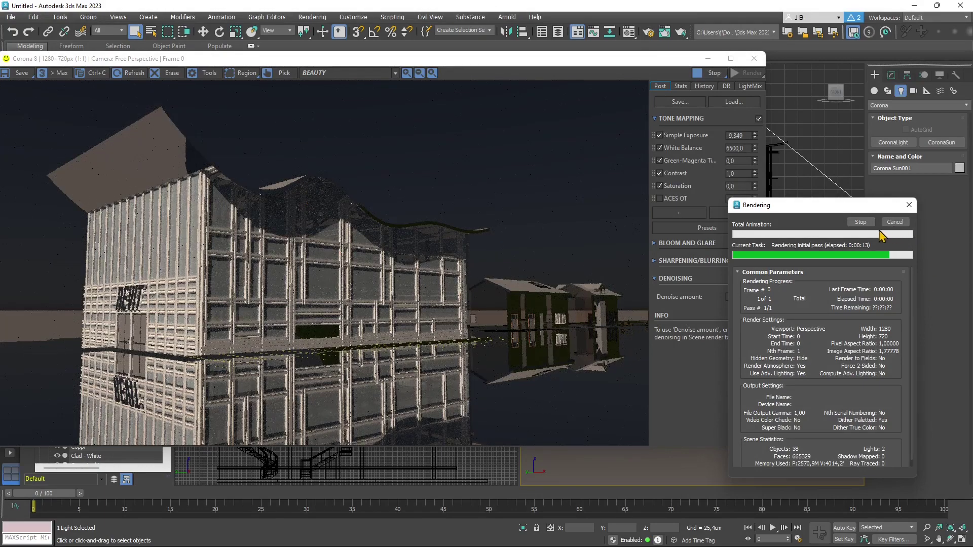
{"action": "left_click", "coordinate": [860, 223]}
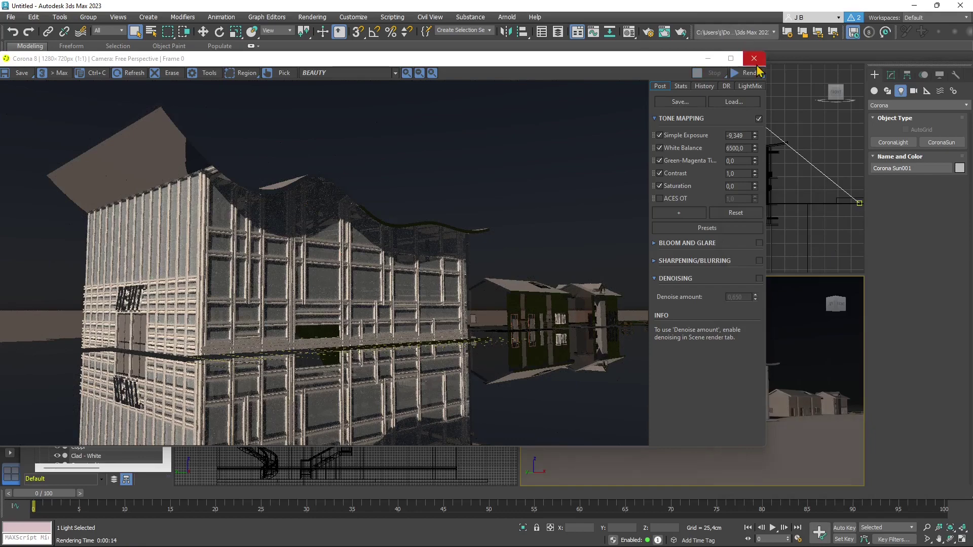
{"action": "left_click", "coordinate": [755, 59]}
{"action": "left_click", "coordinate": [600, 441]}
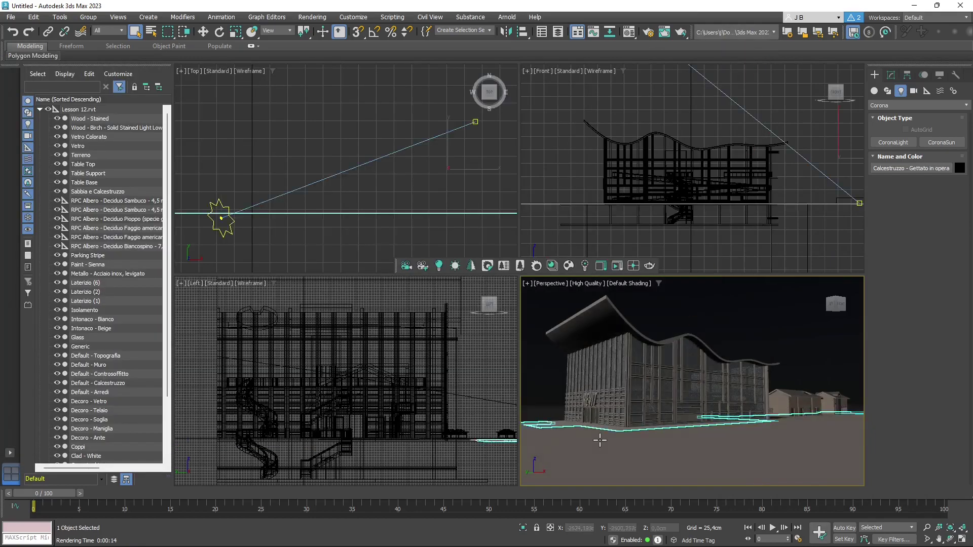
{"action": "scroll", "coordinate": [615, 214], "scroll_direction": "down", "scroll_amount": 2}
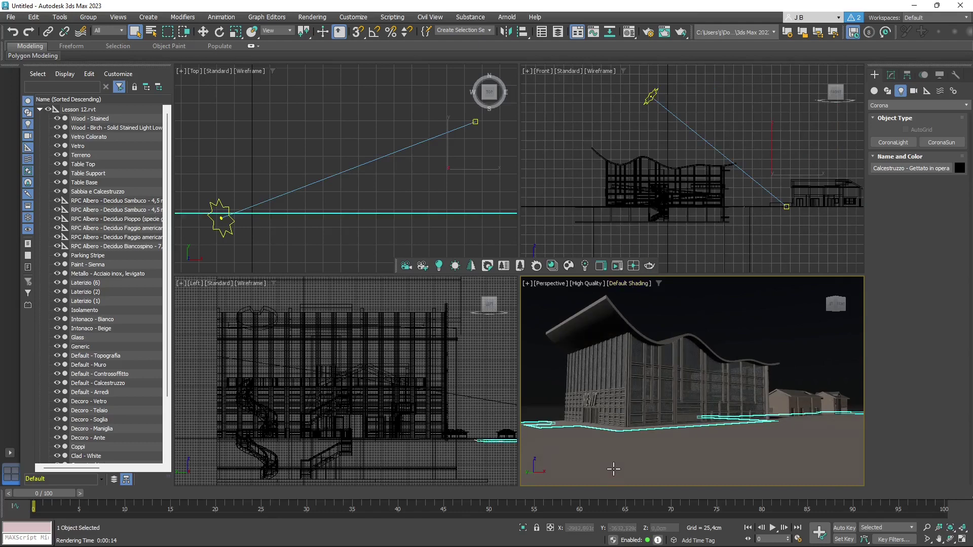
Open the Material Editor and copy the Default - Topografia base colour map
{"action": "left_click", "coordinate": [629, 32]}
{"action": "left_click_drag", "start_coordinate": [685, 71], "coordinate": [329, 75]}
{"action": "left_click", "coordinate": [321, 250]}
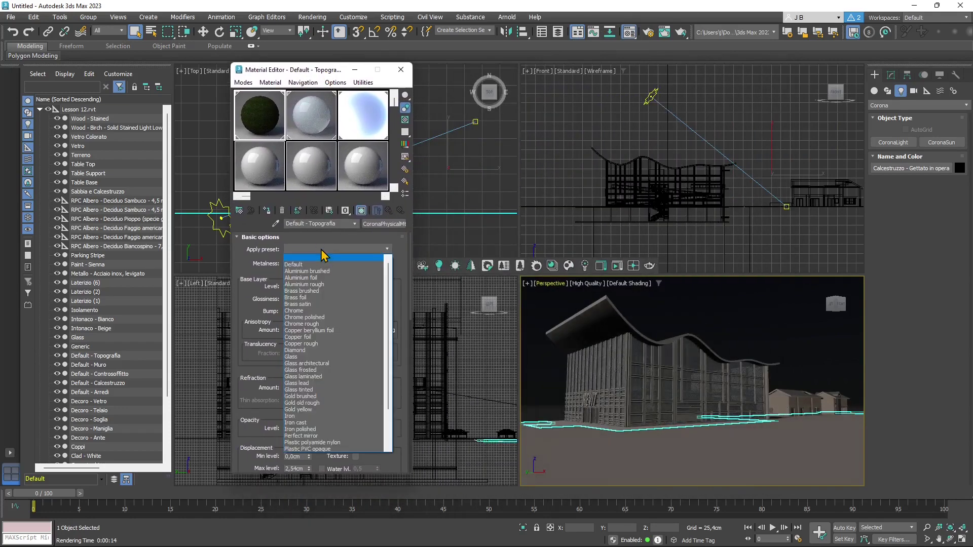
{"action": "left_click", "coordinate": [282, 262]}
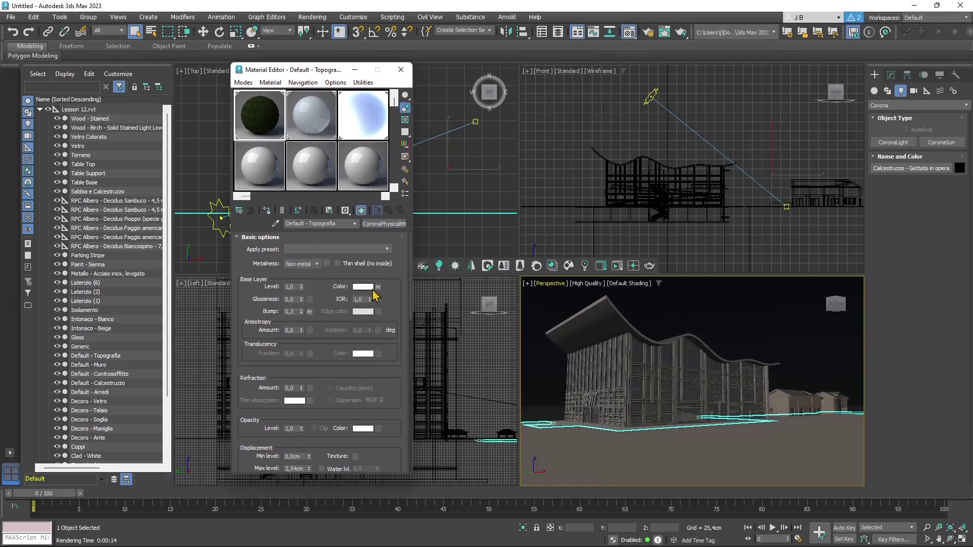
{"action": "right_click", "coordinate": [380, 291]}
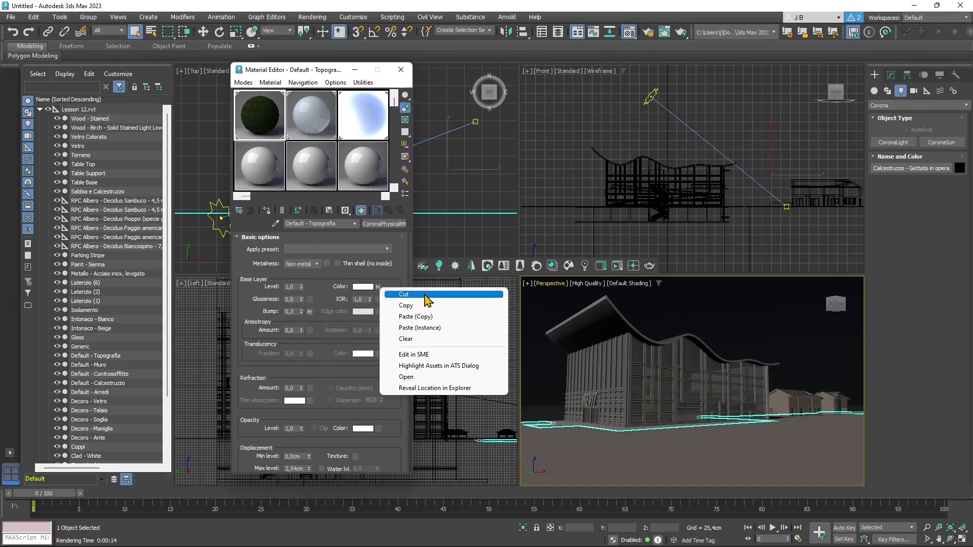
{"action": "left_click", "coordinate": [406, 306]}
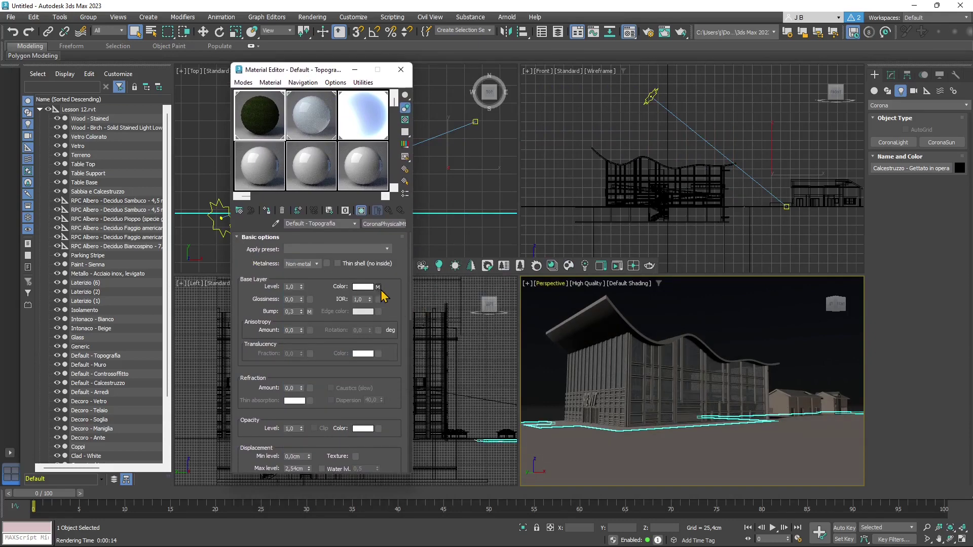
Apply the Default preset to the CoronaPhysicalMtl and confirm the reset
{"action": "left_click", "coordinate": [296, 251]}
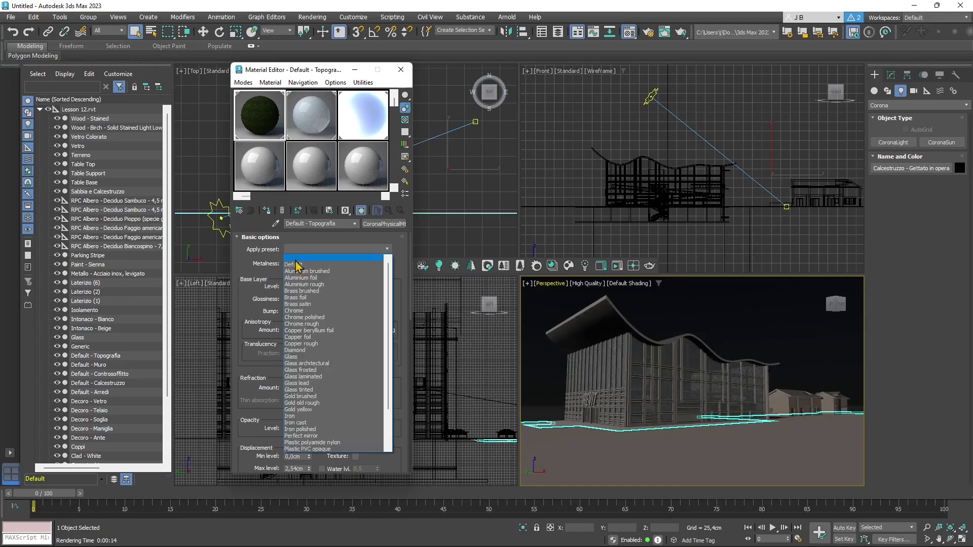
{"action": "scroll", "coordinate": [307, 385], "scroll_direction": "down", "scroll_amount": 3}
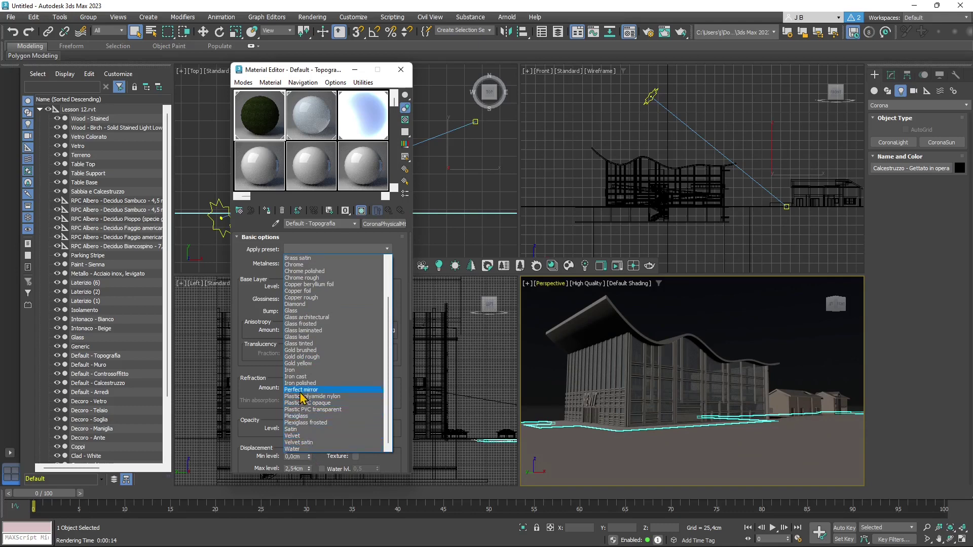
{"action": "scroll", "coordinate": [302, 294], "scroll_direction": "up", "scroll_amount": 3}
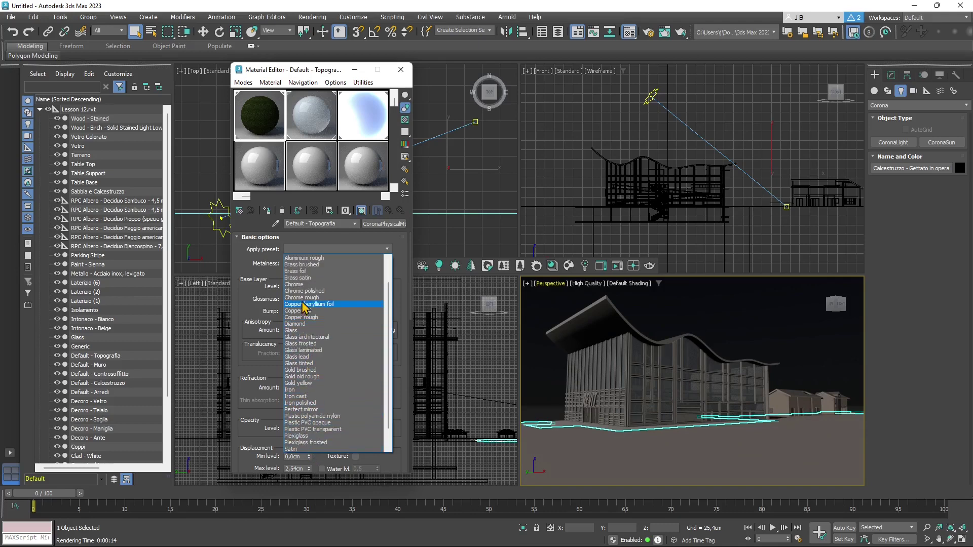
{"action": "left_click", "coordinate": [301, 265]}
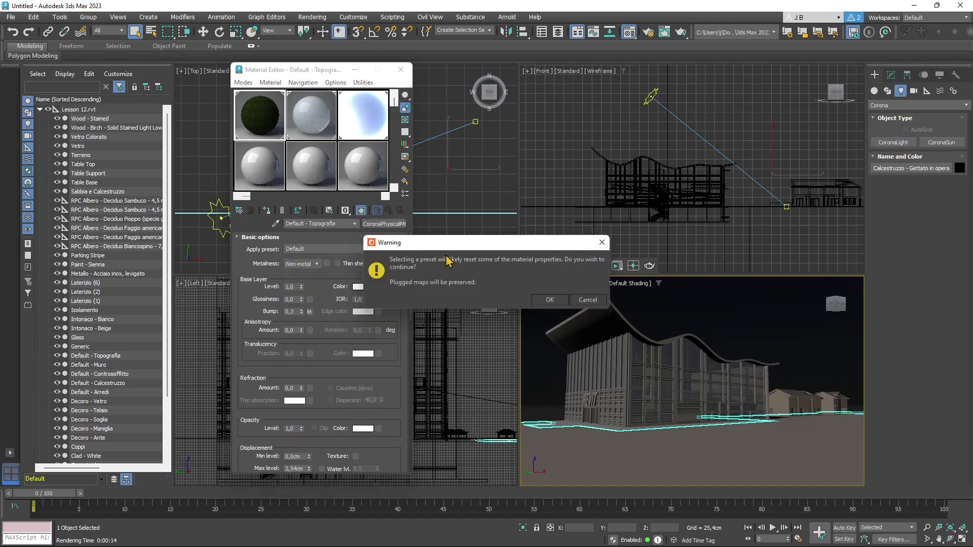
{"action": "left_click", "coordinate": [549, 300]}
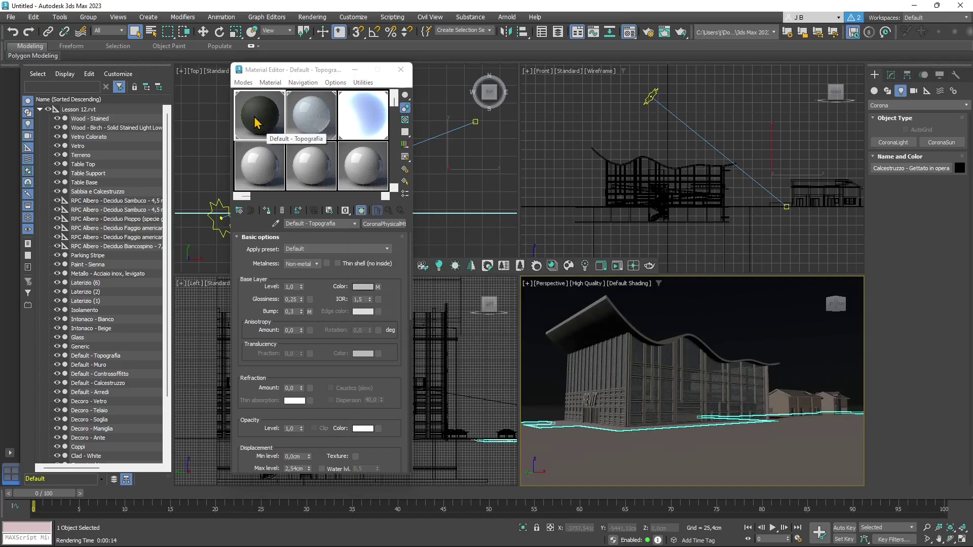
Set the Default - Topografia material's glossiness to 0,1
{"action": "right_click", "coordinate": [301, 299]}
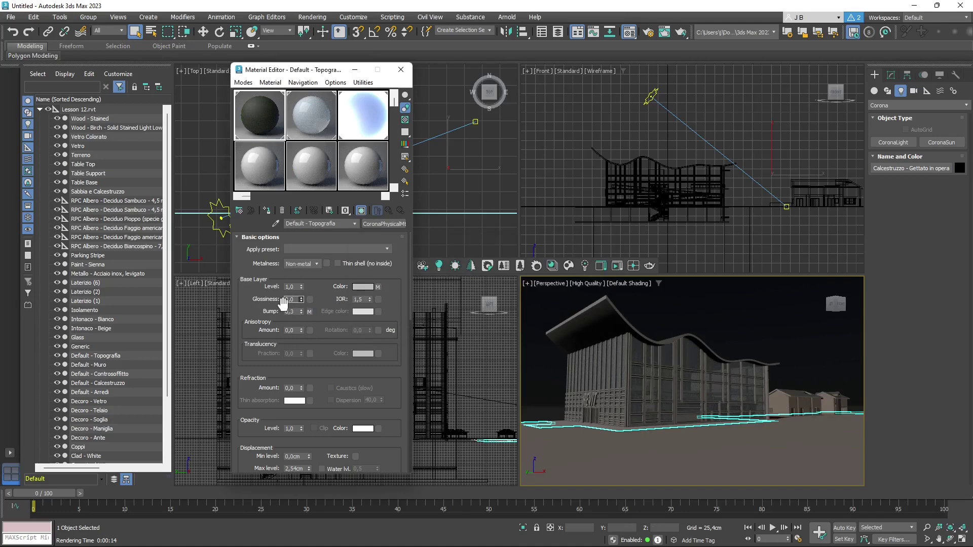
{"action": "type", "text": "0,1"}
{"action": "key", "text": "Return"}
Expand the material's Media options and Advanced options rollouts
{"action": "scroll", "coordinate": [316, 339], "scroll_direction": "down", "scroll_amount": 1}
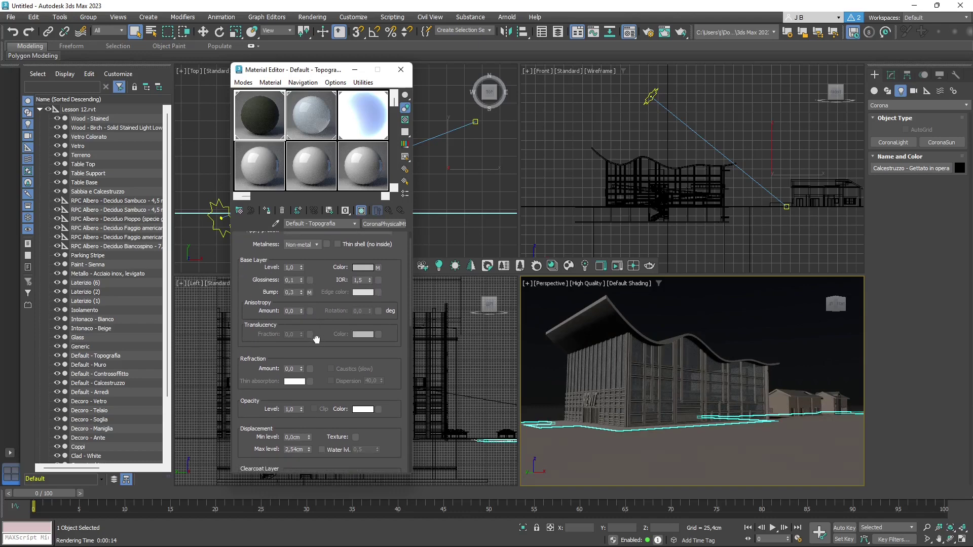
{"action": "left_click_drag", "start_coordinate": [316, 339], "coordinate": [329, 86]}
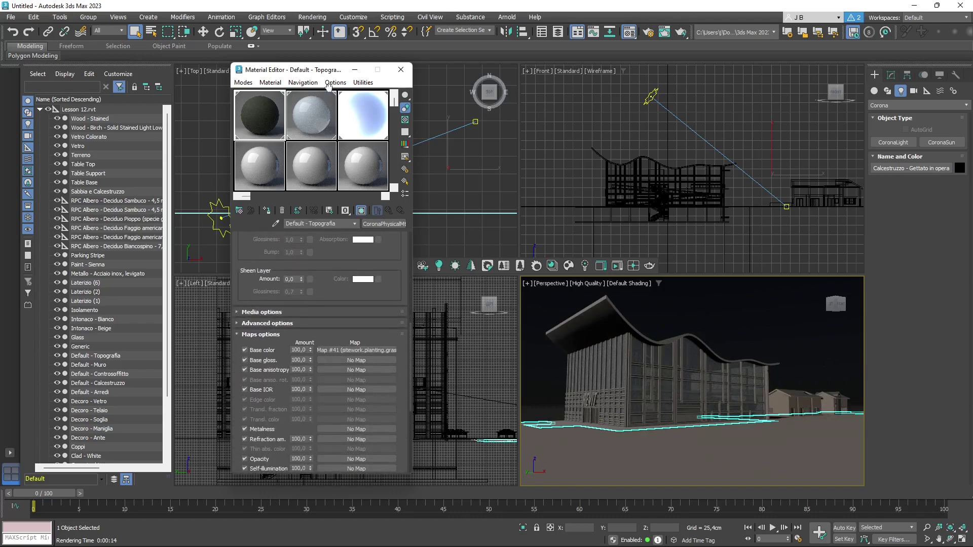
{"action": "scroll", "coordinate": [269, 311], "scroll_direction": "up", "scroll_amount": 1}
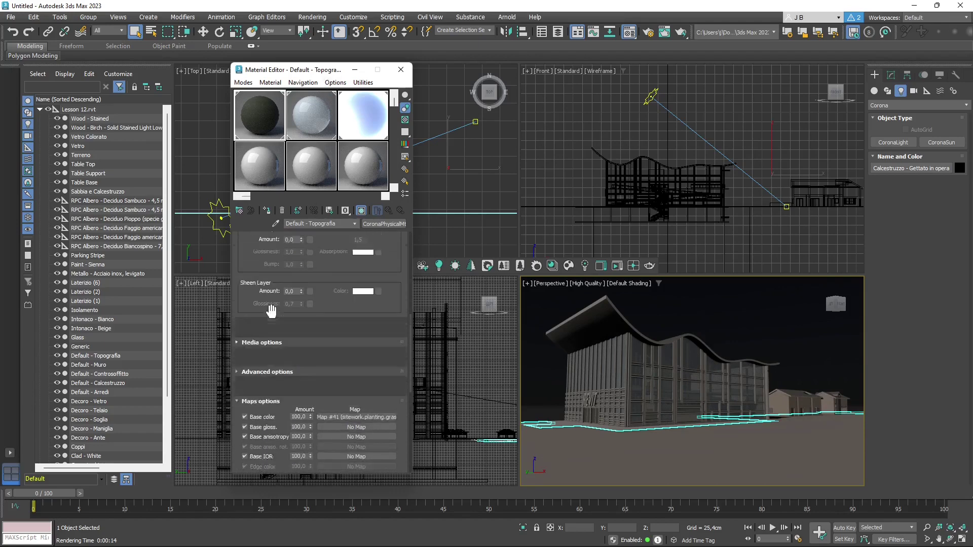
{"action": "scroll", "coordinate": [268, 330], "scroll_direction": "down", "scroll_amount": 2}
{"action": "left_click", "coordinate": [268, 307]}
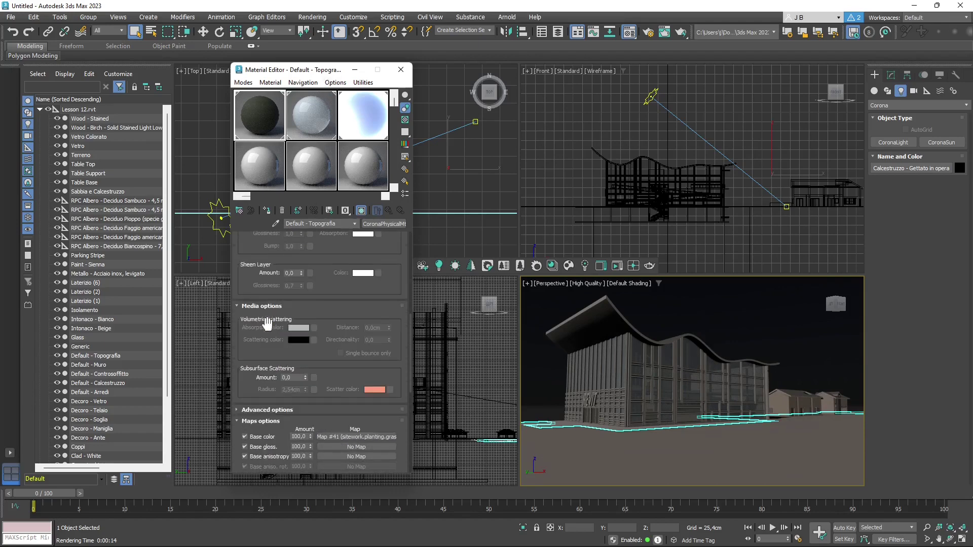
{"action": "left_click", "coordinate": [263, 409]}
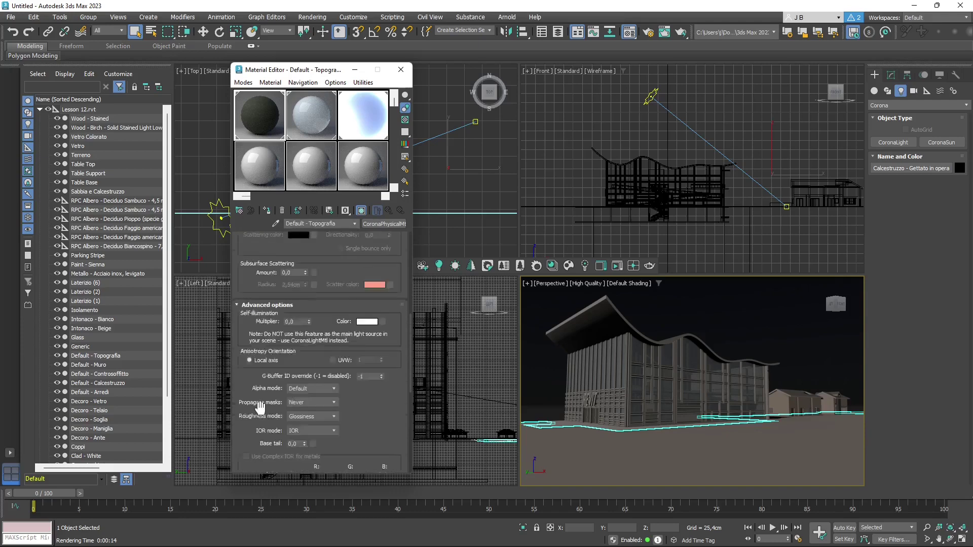
{"action": "scroll", "coordinate": [269, 417], "scroll_direction": "down", "scroll_amount": 2}
{"action": "scroll", "coordinate": [276, 425], "scroll_direction": "down", "scroll_amount": 3}
{"action": "scroll", "coordinate": [276, 424], "scroll_direction": "down", "scroll_amount": 2}
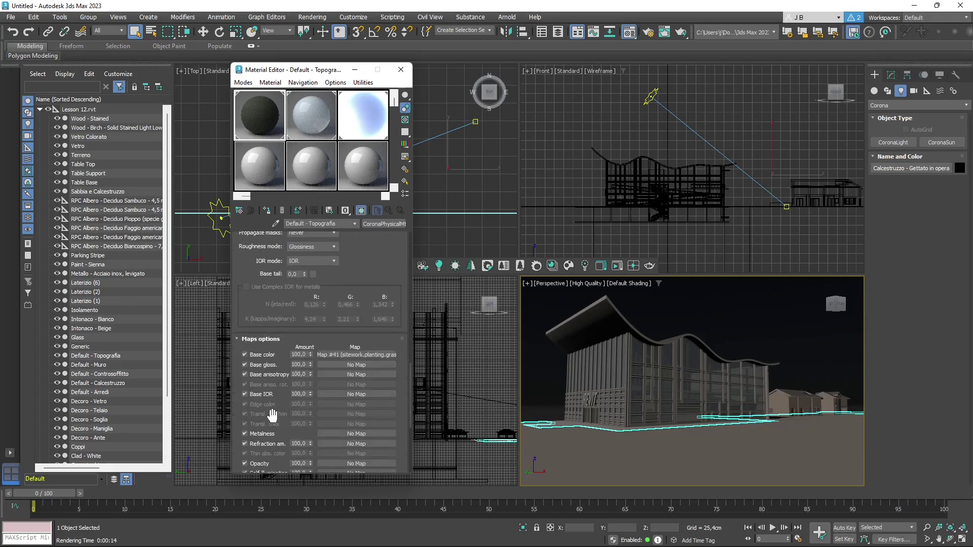
View the grass material on a large, enlarged sample sphere, then close that preview
{"action": "double_click", "coordinate": [260, 126]}
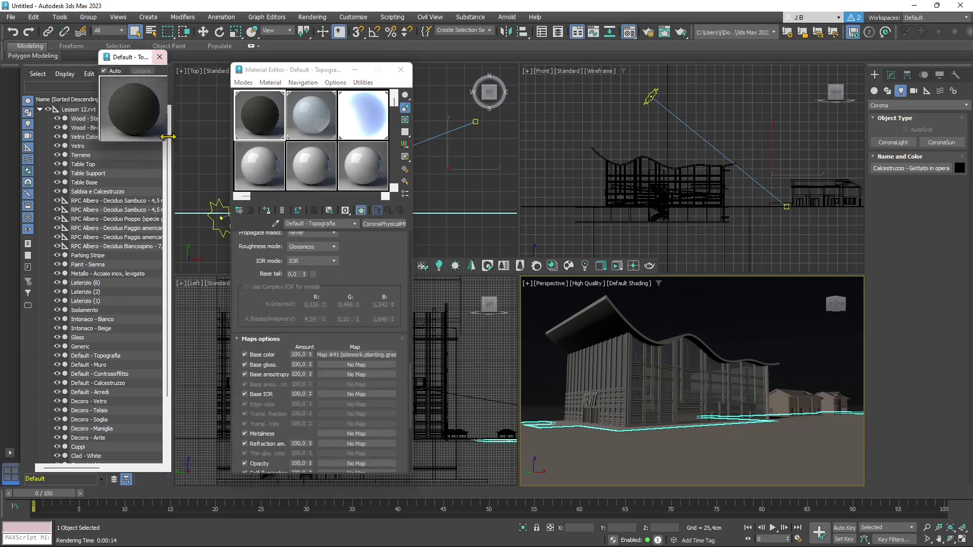
{"action": "left_click_drag", "start_coordinate": [167, 141], "coordinate": [334, 327]}
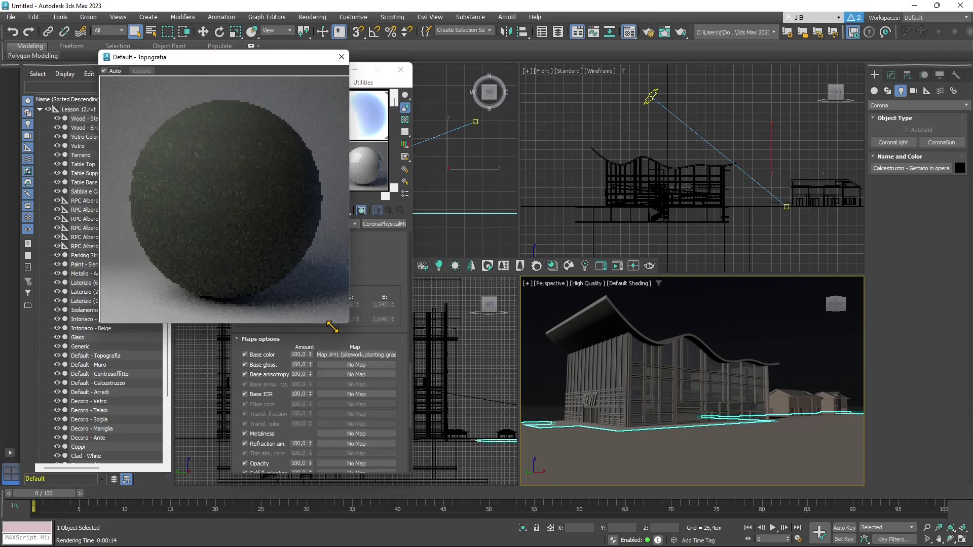
{"action": "left_click", "coordinate": [341, 57]}
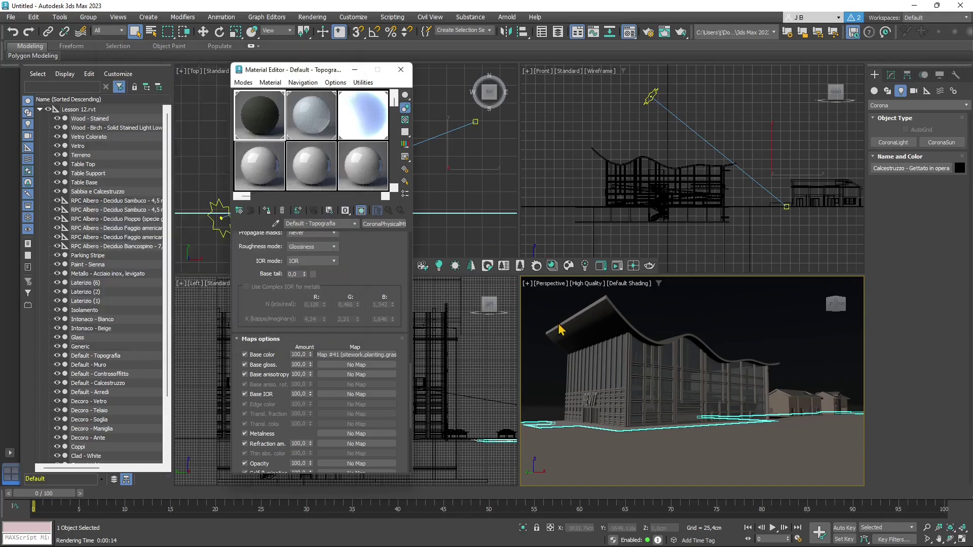
Preview the perspective view in Corona interactive rendering, then close the VFB and Material Editor
{"action": "left_click", "coordinate": [614, 268]}
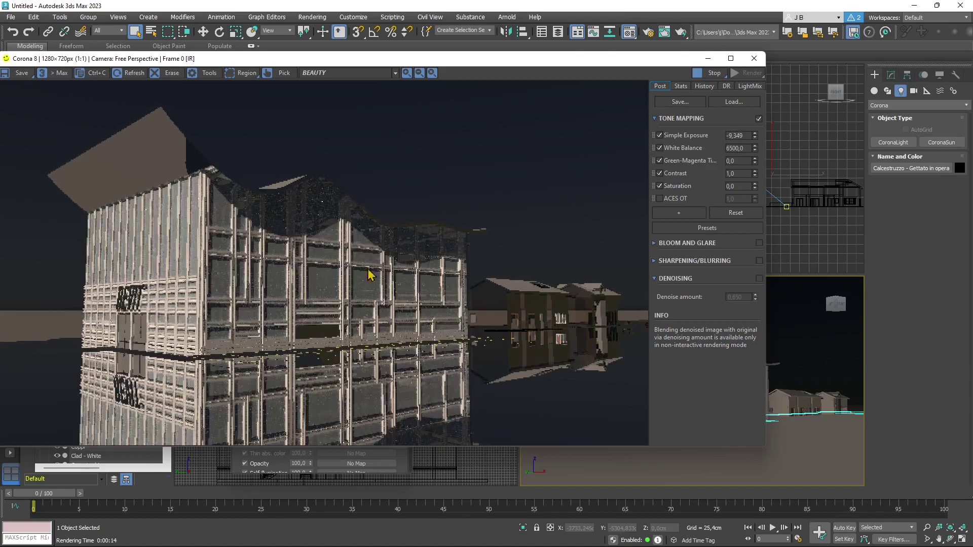
{"action": "left_click", "coordinate": [755, 58]}
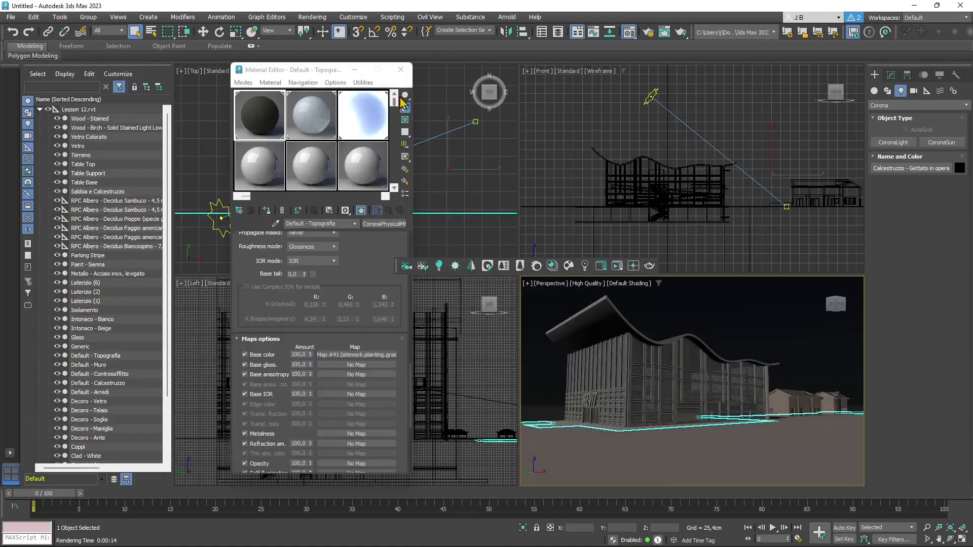
{"action": "left_click", "coordinate": [401, 70]}
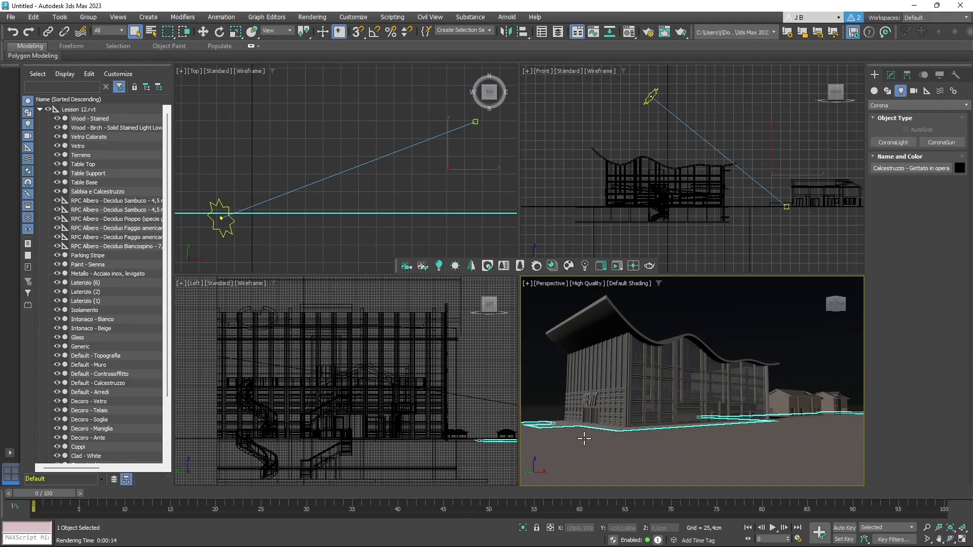
{"action": "left_click", "coordinate": [629, 32]}
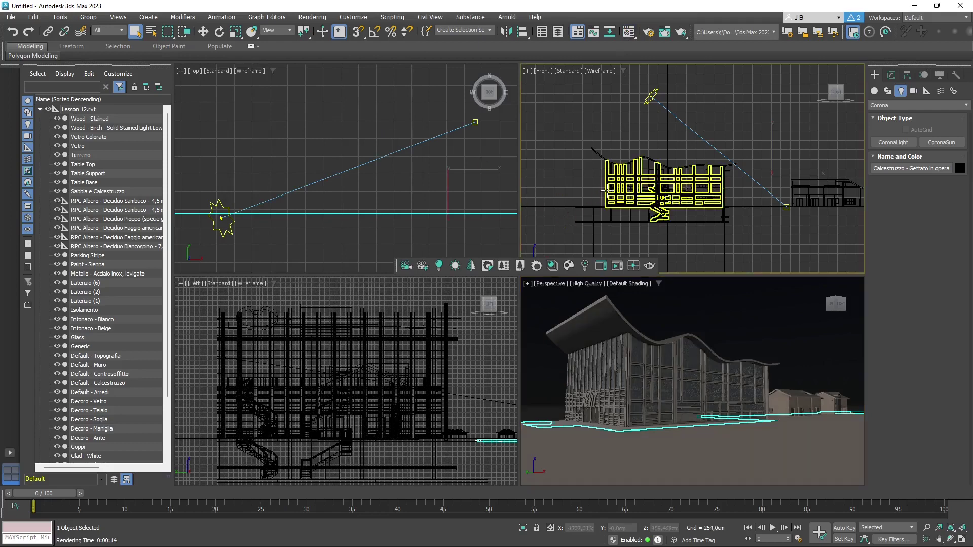
{"action": "scroll", "coordinate": [667, 211], "scroll_direction": "down", "scroll_amount": 10}
{"action": "left_click", "coordinate": [710, 173]}
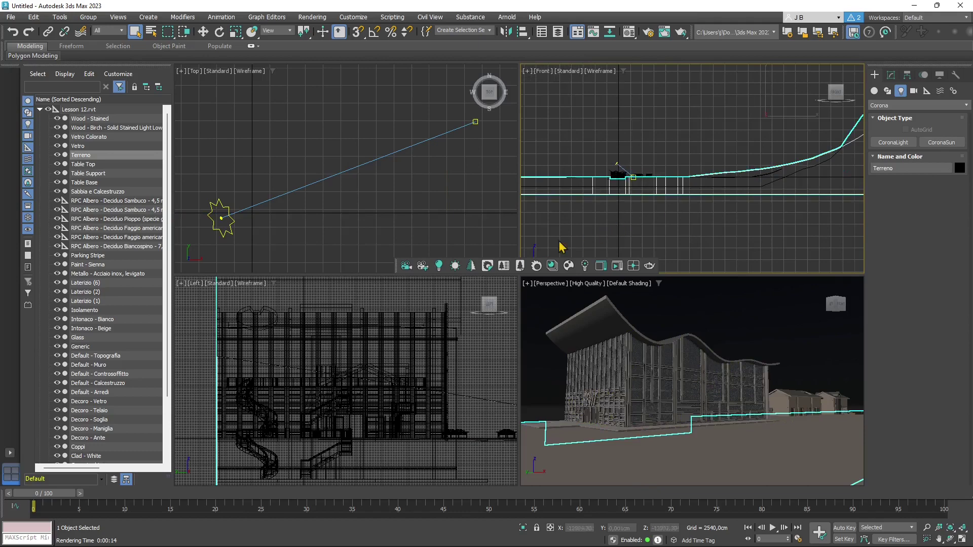
{"action": "left_click", "coordinate": [640, 446]}
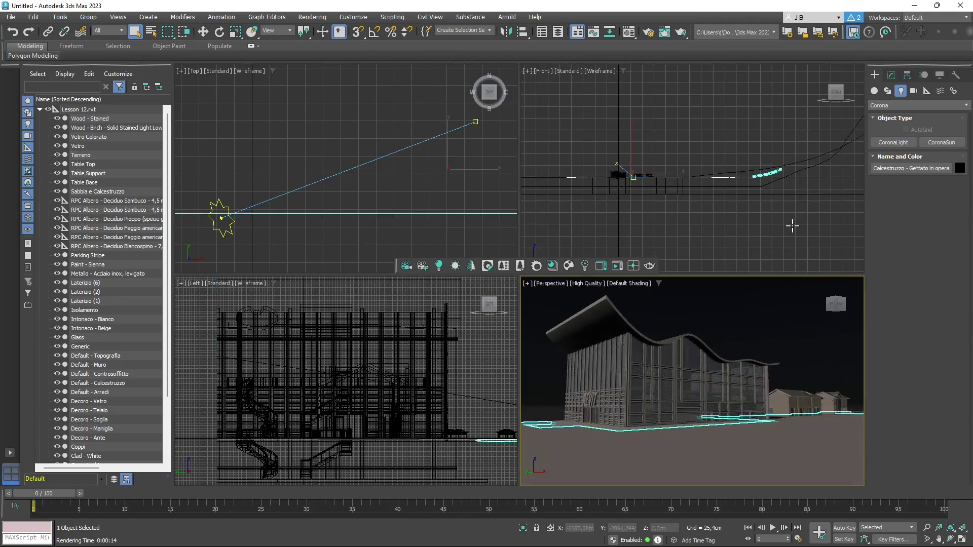
{"action": "scroll", "coordinate": [791, 213], "scroll_direction": "up", "scroll_amount": 3}
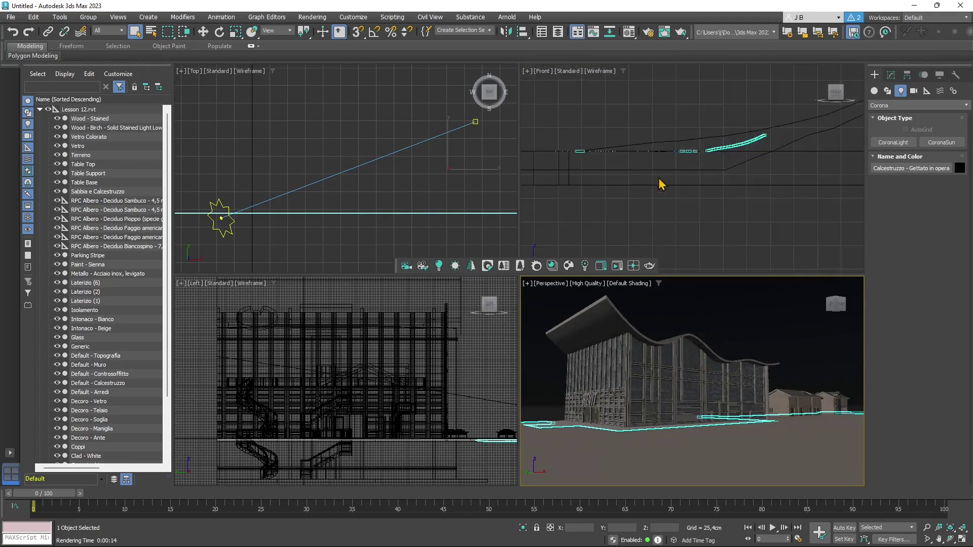
{"action": "scroll", "coordinate": [662, 183], "scroll_direction": "down", "scroll_amount": 10}
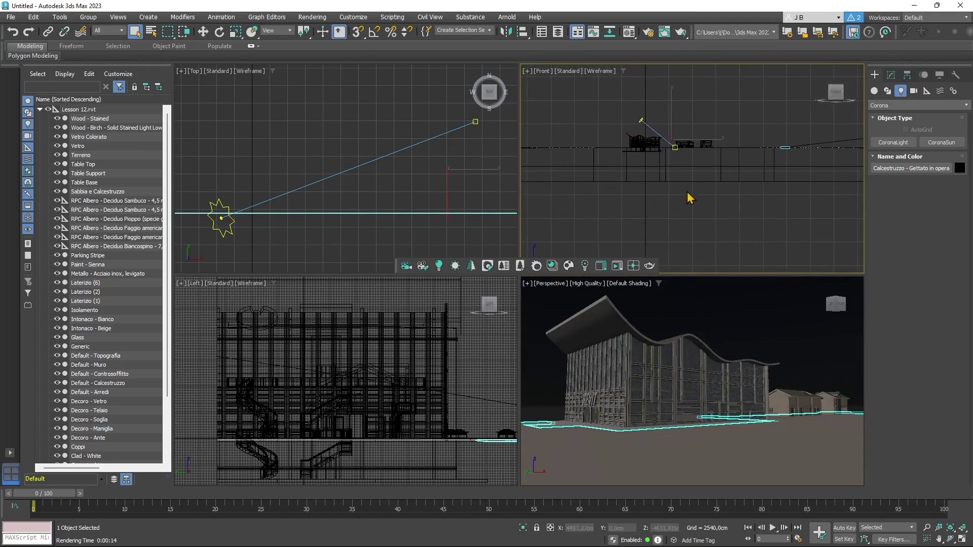
{"action": "right_click", "coordinate": [597, 148]}
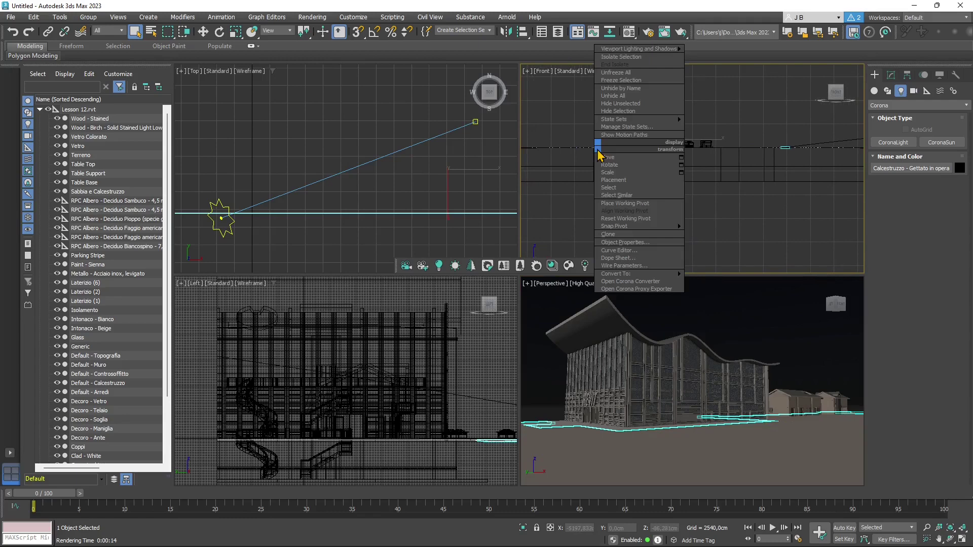
{"action": "left_click", "coordinate": [619, 111]}
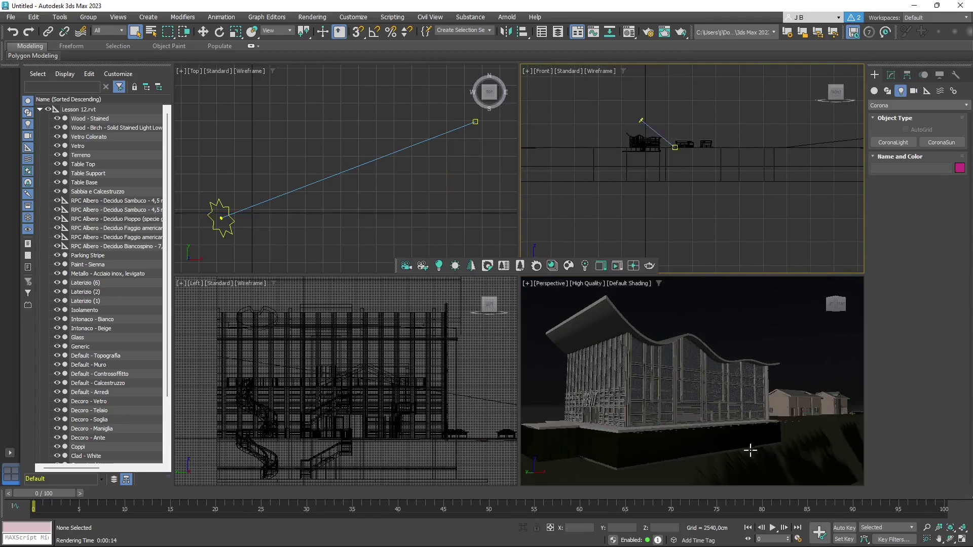
{"action": "left_click", "coordinate": [769, 456]}
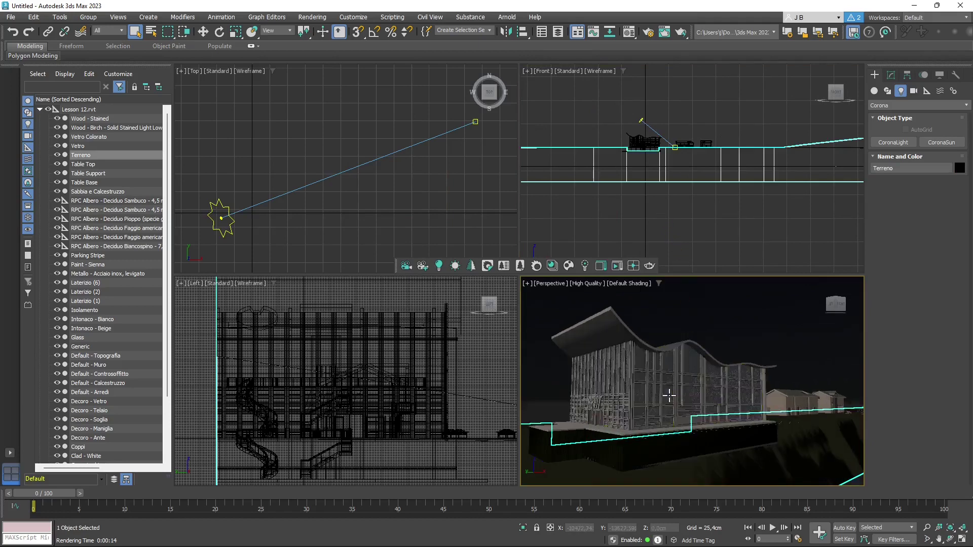
{"action": "scroll", "coordinate": [672, 399], "scroll_direction": "up", "scroll_amount": 4}
{"action": "scroll", "coordinate": [672, 399], "scroll_direction": "down", "scroll_amount": 5}
{"action": "scroll", "coordinate": [667, 399], "scroll_direction": "up", "scroll_amount": 2}
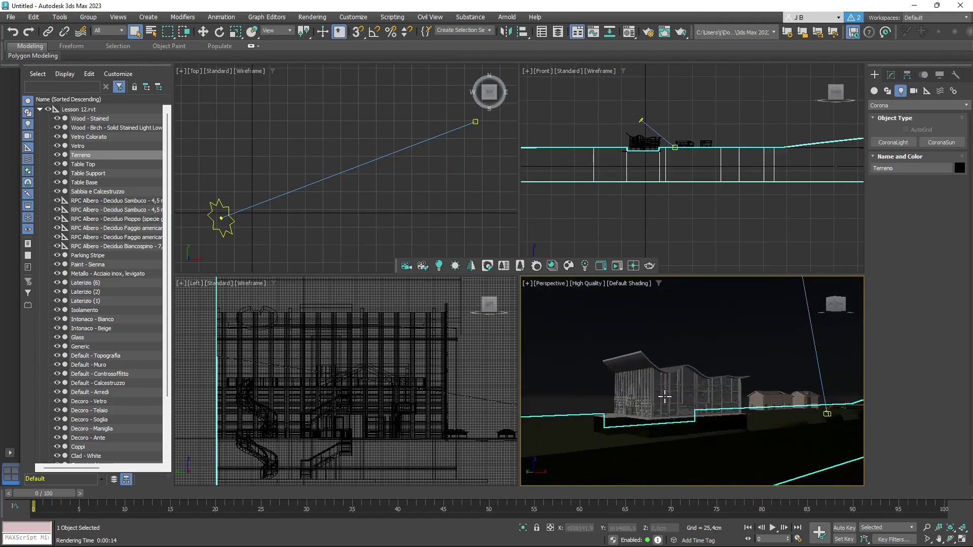
{"action": "scroll", "coordinate": [667, 399], "scroll_direction": "up", "scroll_amount": 3}
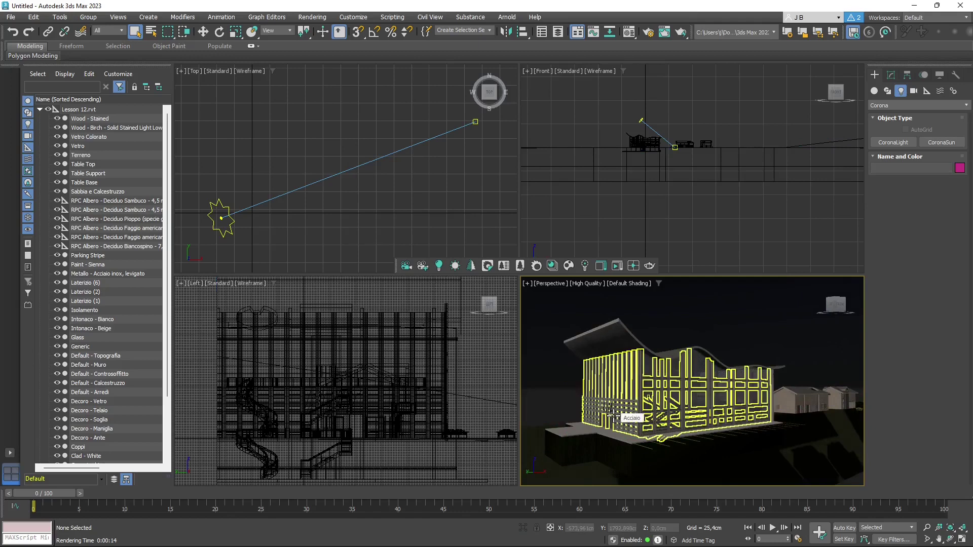
{"action": "left_click", "coordinate": [580, 428]}
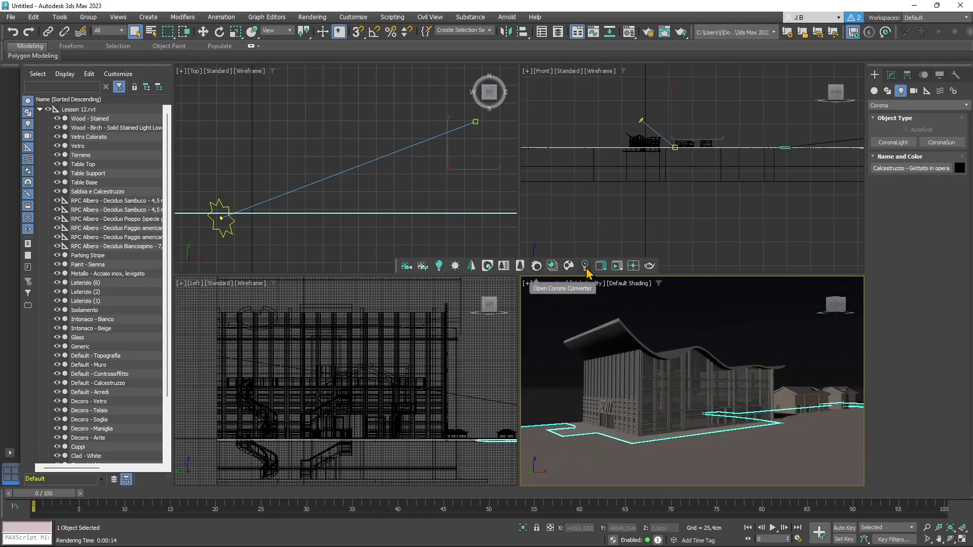
Reopen the Material Editor, preview Default - Topografia, and assign it to the selected ground slab
{"action": "left_click", "coordinate": [629, 32]}
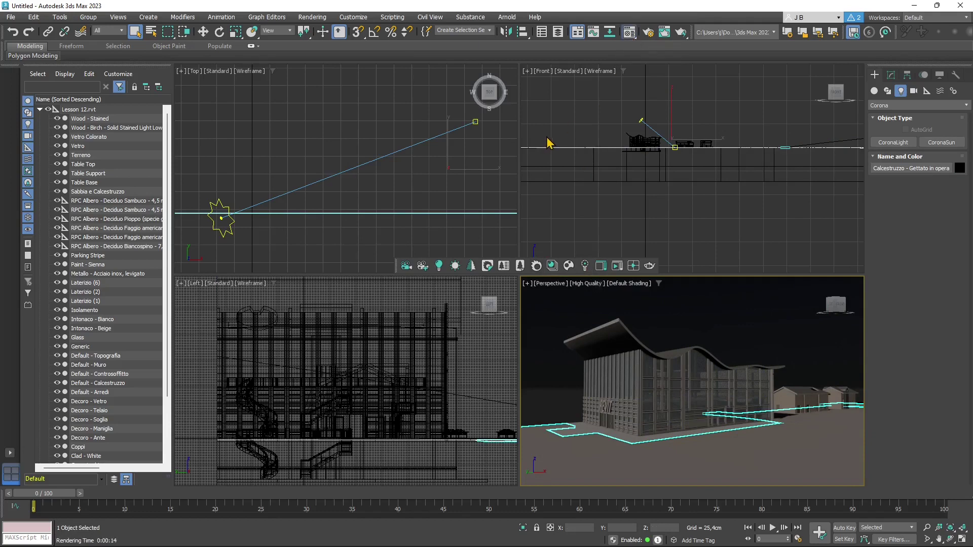
{"action": "double_click", "coordinate": [254, 130]}
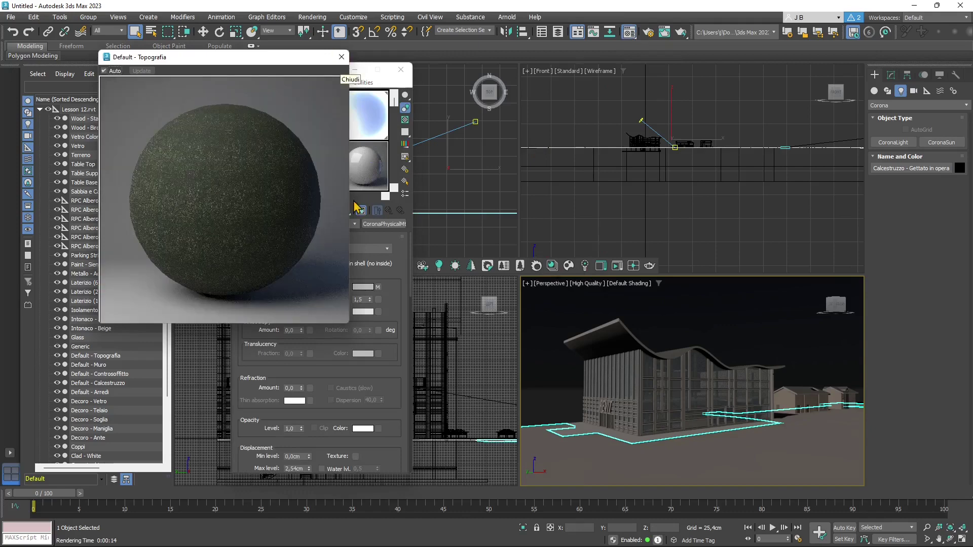
{"action": "left_click", "coordinate": [341, 57]}
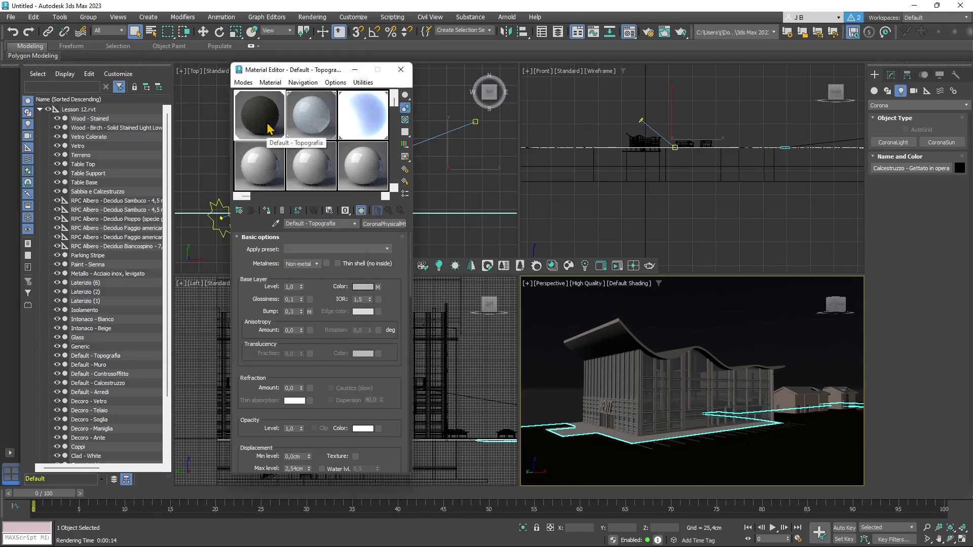
{"action": "left_click", "coordinate": [267, 213]}
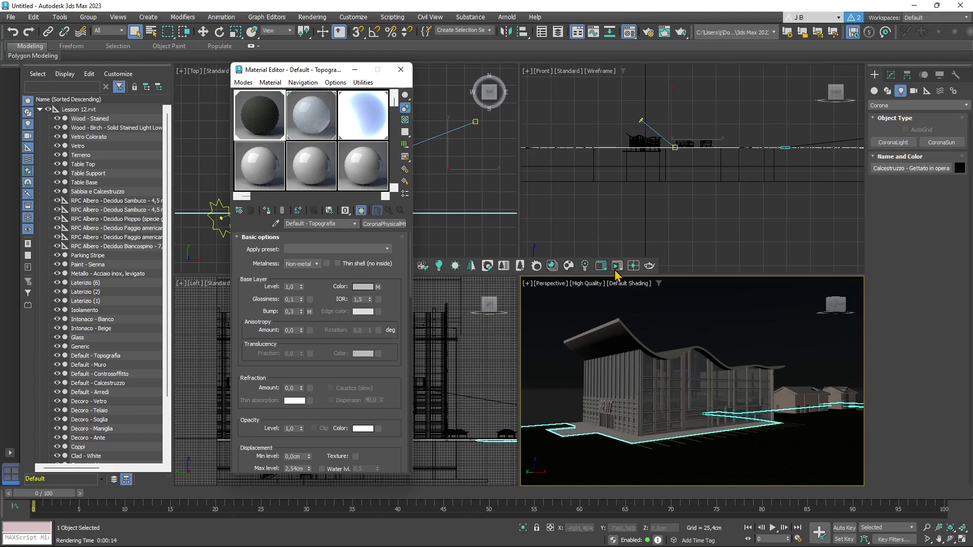
Start a Corona interactive render, clear the selection, and shrink the VFB to uncover the viewports
{"action": "left_click", "coordinate": [495, 264]}
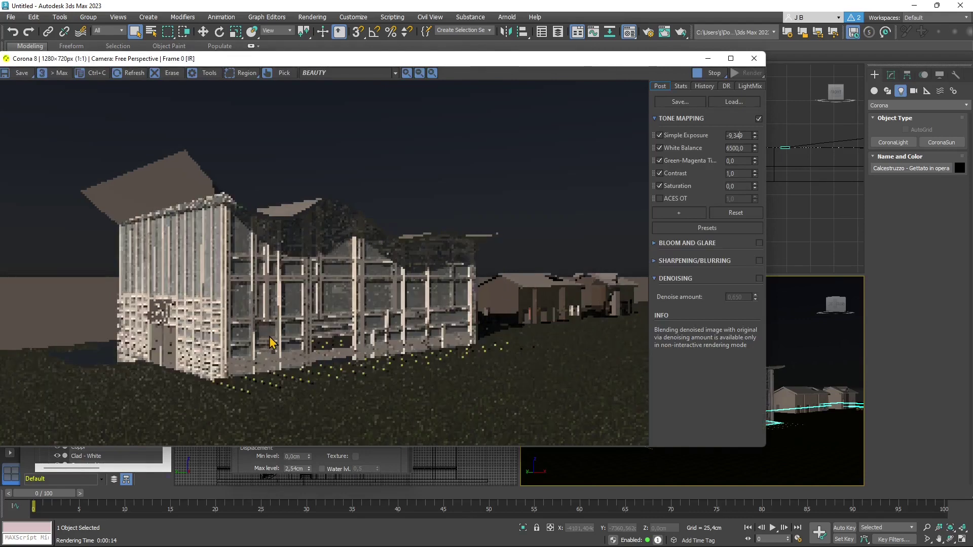
{"action": "left_click_drag", "start_coordinate": [410, 59], "coordinate": [409, 22]}
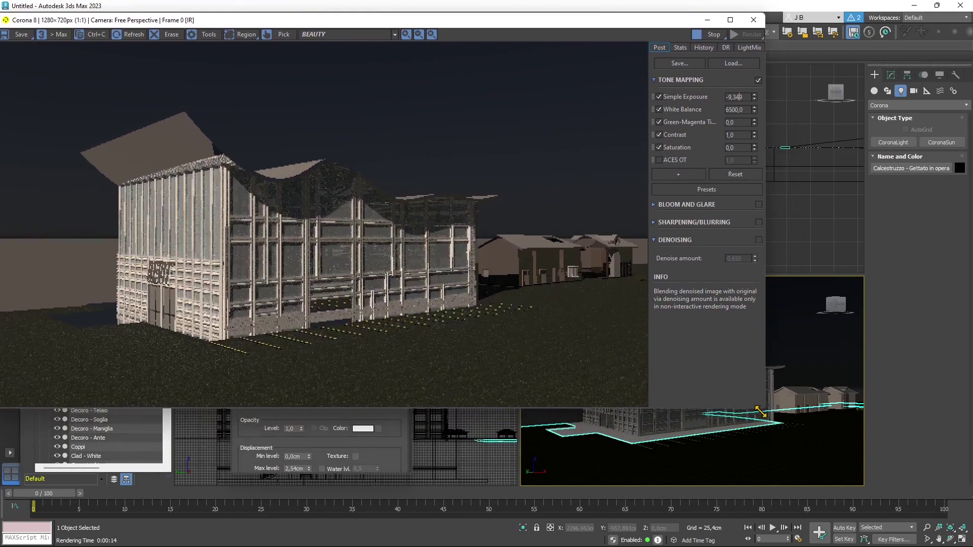
{"action": "left_click", "coordinate": [763, 415]}
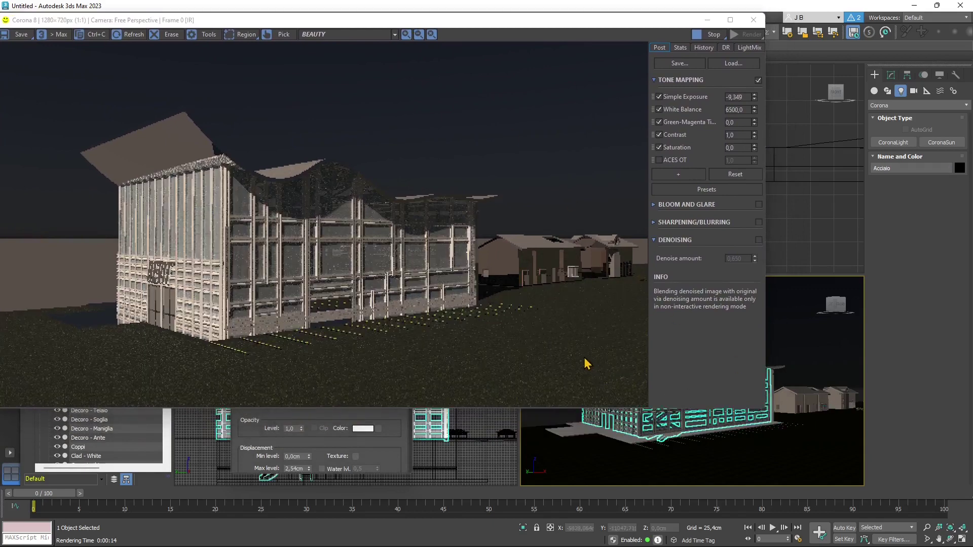
{"action": "key", "text": "ctrl+d"}
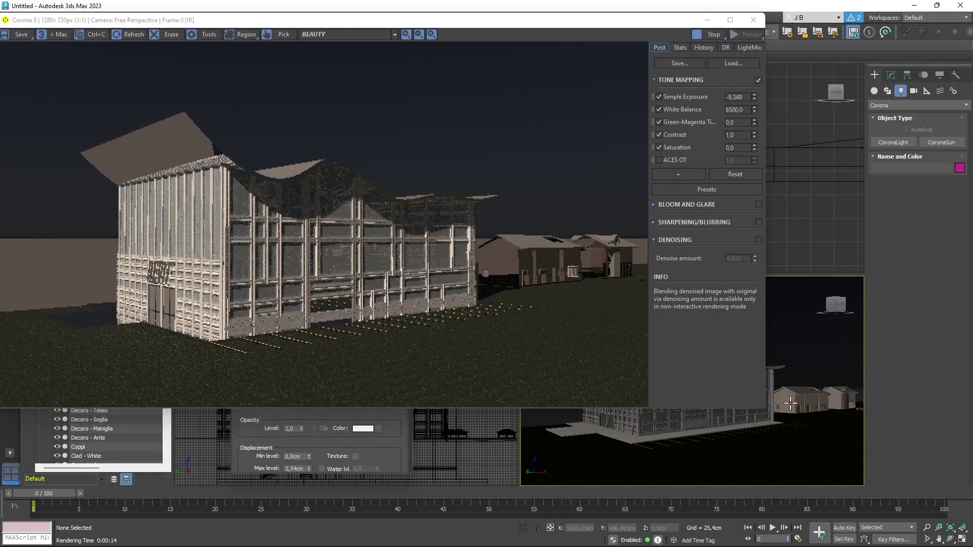
{"action": "left_click_drag", "start_coordinate": [764, 409], "coordinate": [668, 356]}
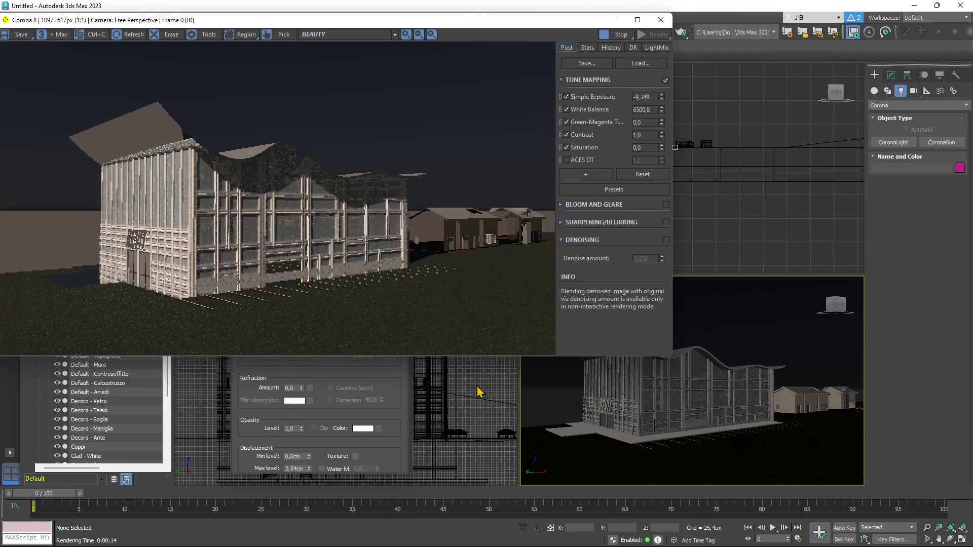
Make Perspective the rendered view again, then pan and orbit to reframe the building
{"action": "left_click", "coordinate": [463, 415]}
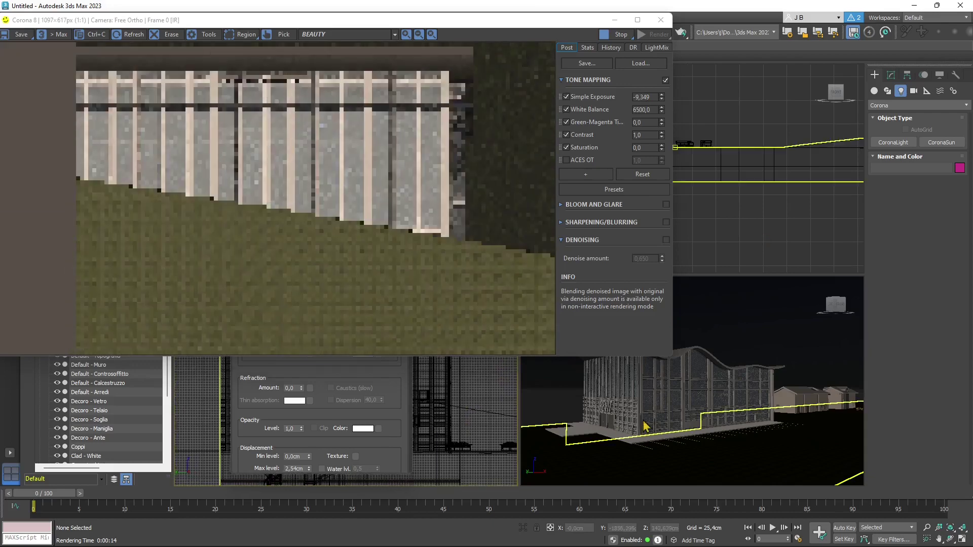
{"action": "left_click", "coordinate": [655, 416]}
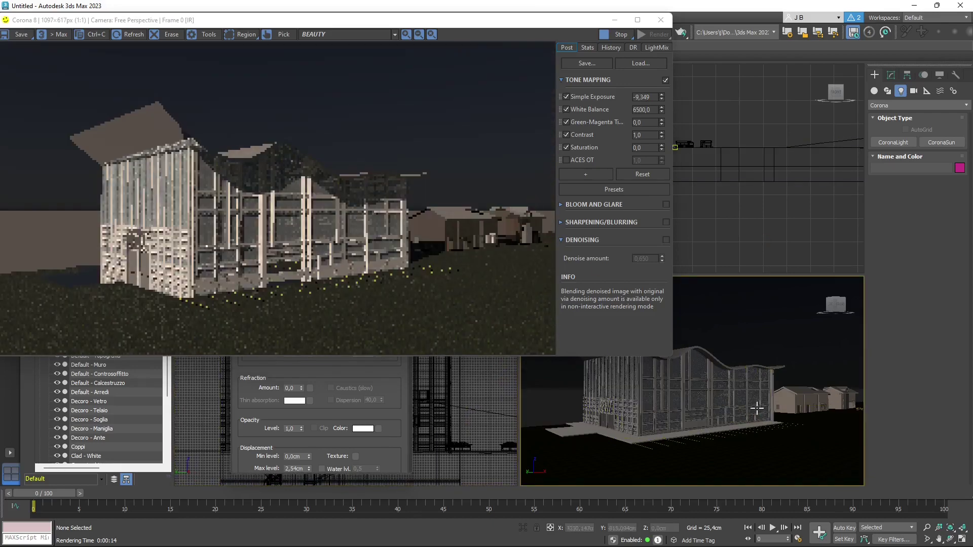
{"action": "middle_click_drag", "start_coordinate": [756, 408], "coordinate": [736, 409]}
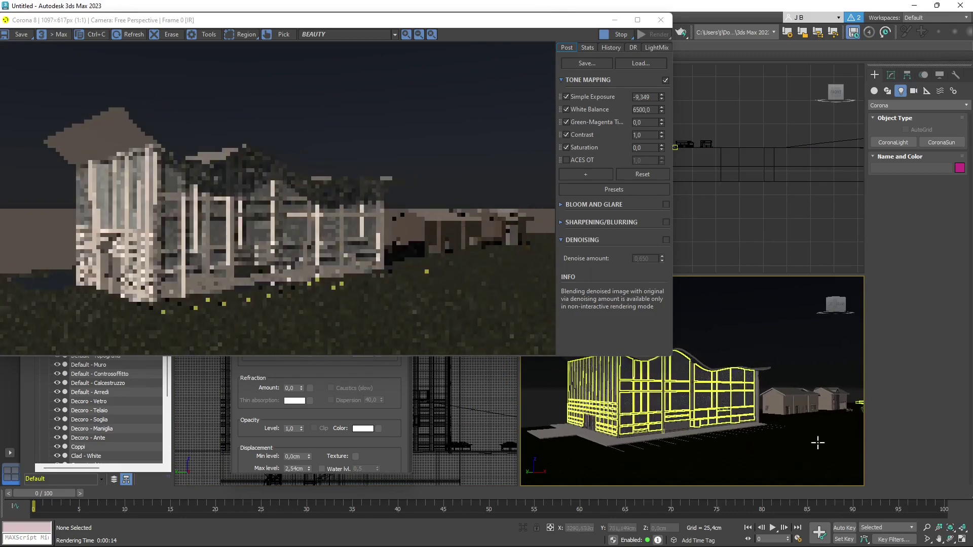
{"action": "middle_click_drag", "start_coordinate": [816, 443], "coordinate": [751, 436], "text": "alt"}
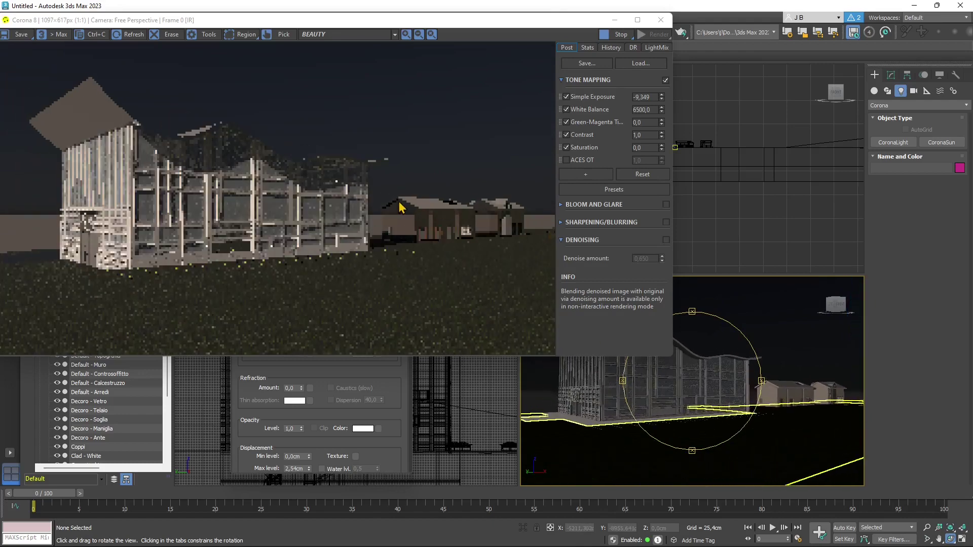
Move the Corona VFB down to reveal the menu bar while the render converges
{"action": "left_click_drag", "start_coordinate": [267, 24], "coordinate": [282, 40]}
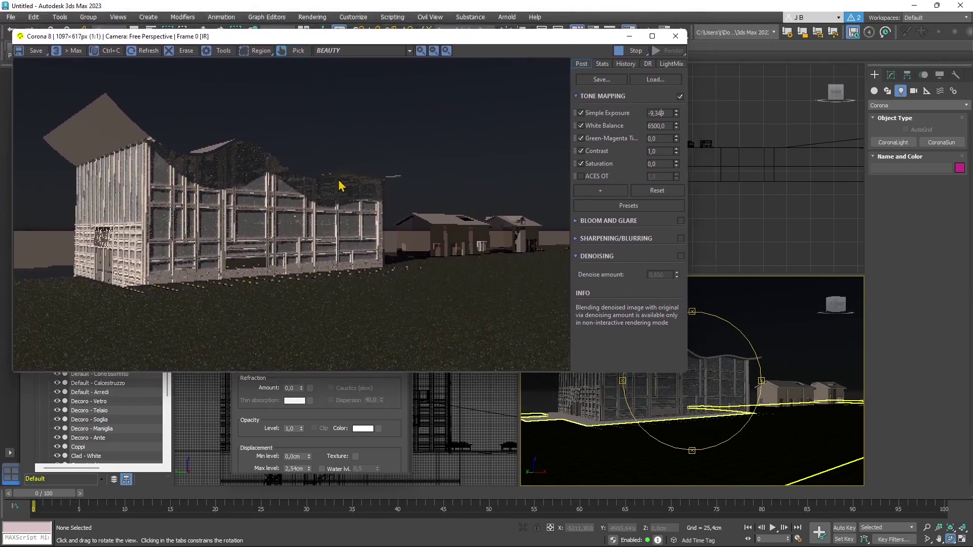